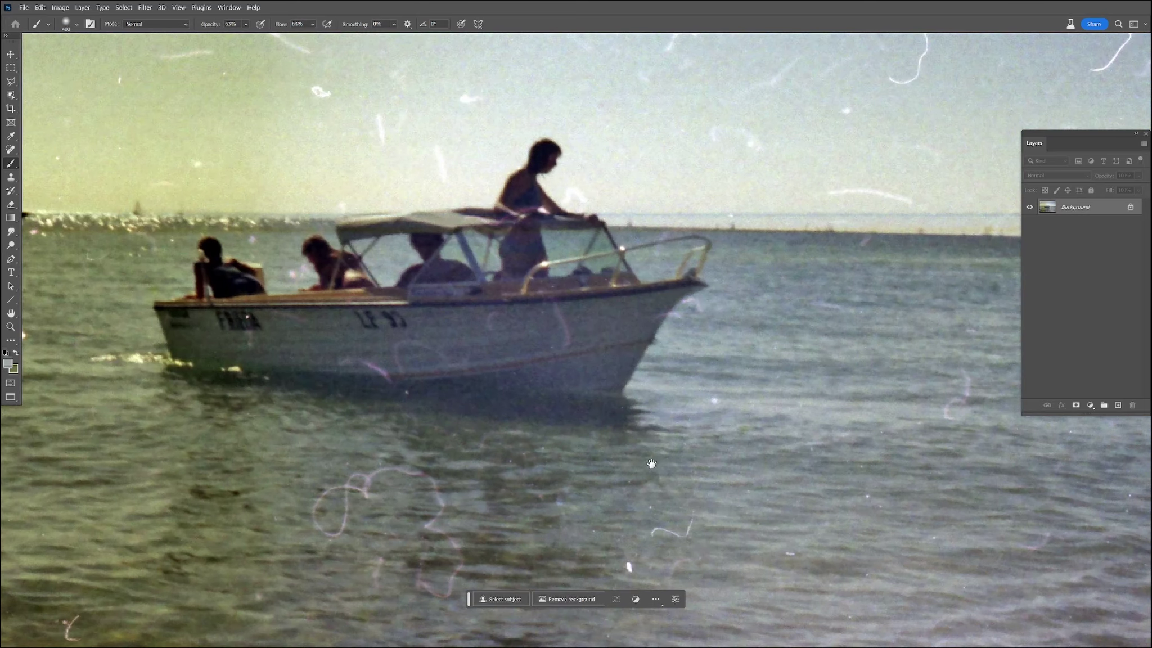
Straighten the photo with the Ruler tool by measuring along the sea horizon from edge to edge.
left_click_drag(506, 337, 659, 342)
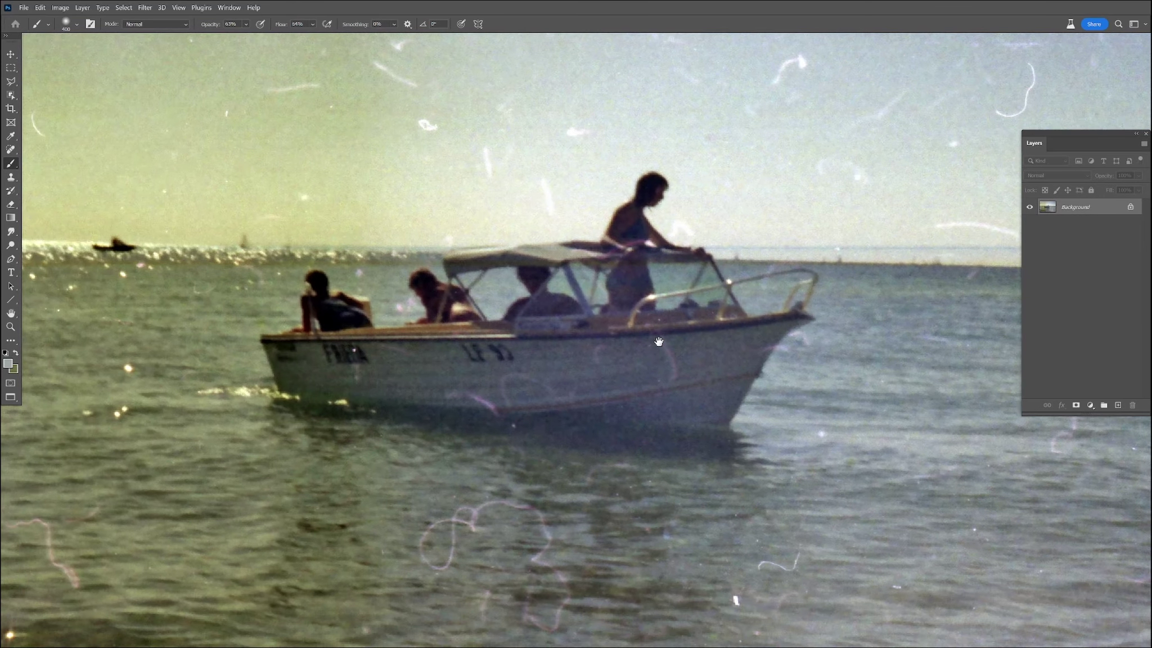
scroll(518, 349, "down", 4)
left_click_drag(695, 437, 661, 446)
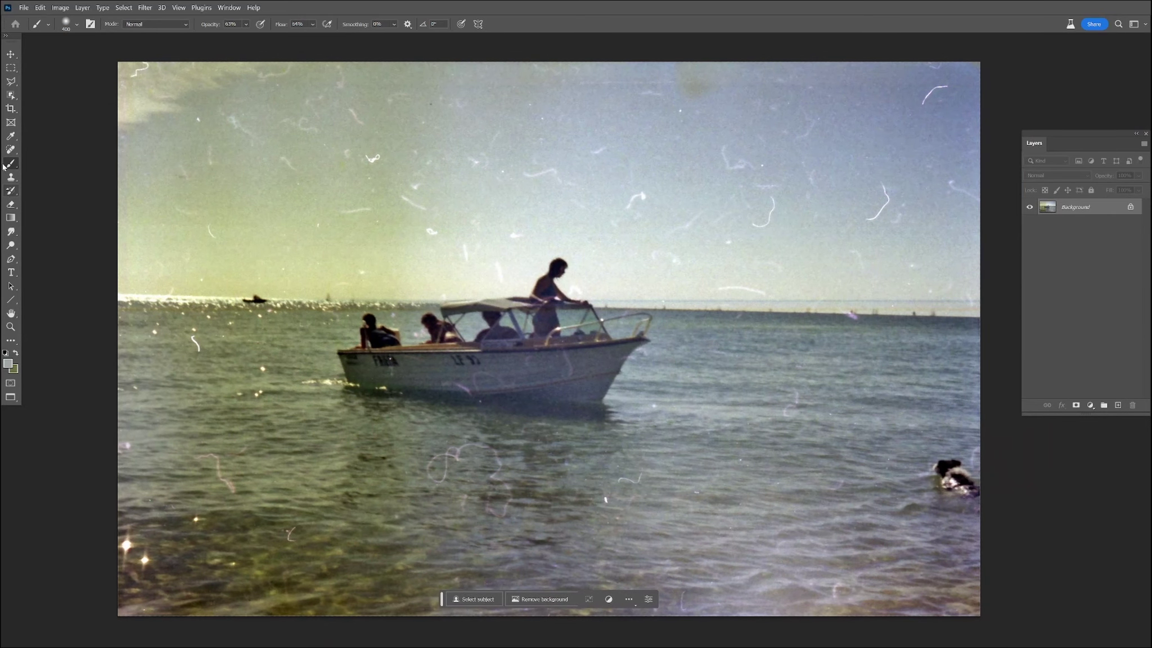
left_click(11, 136)
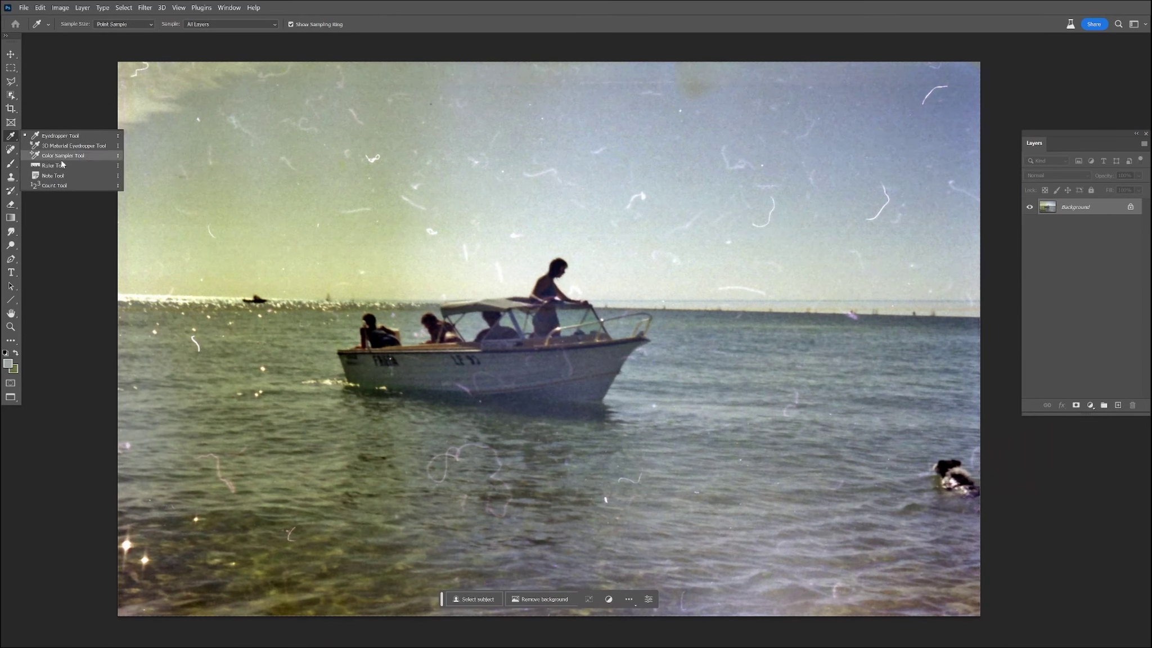
left_click(54, 166)
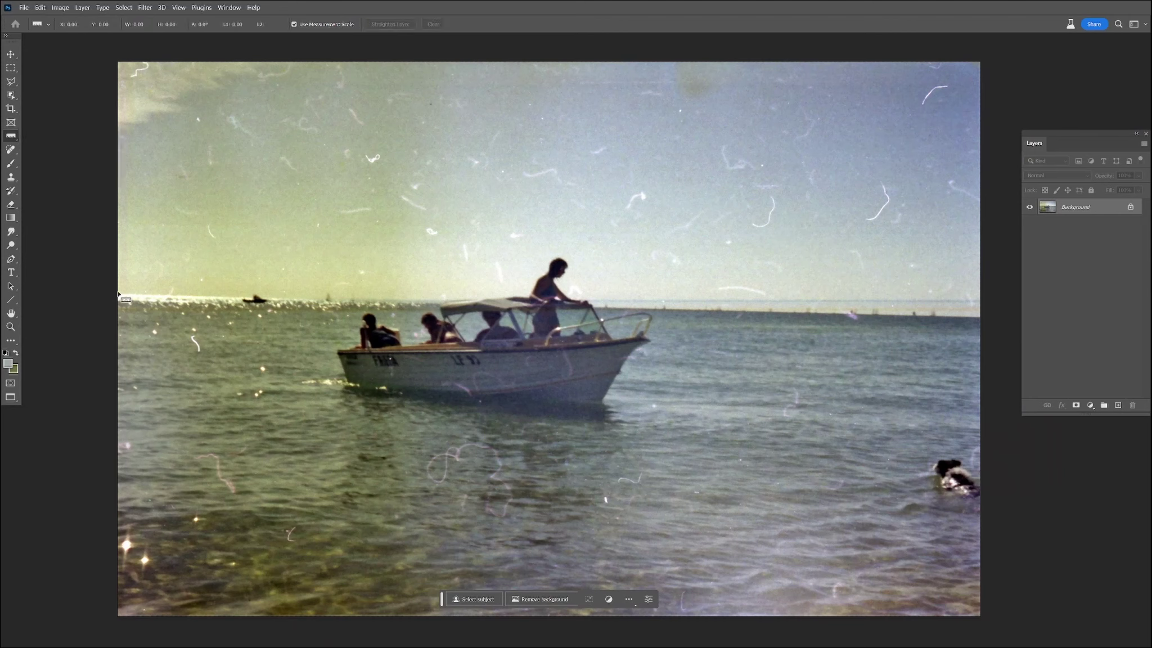
left_click_drag(119, 293, 981, 318)
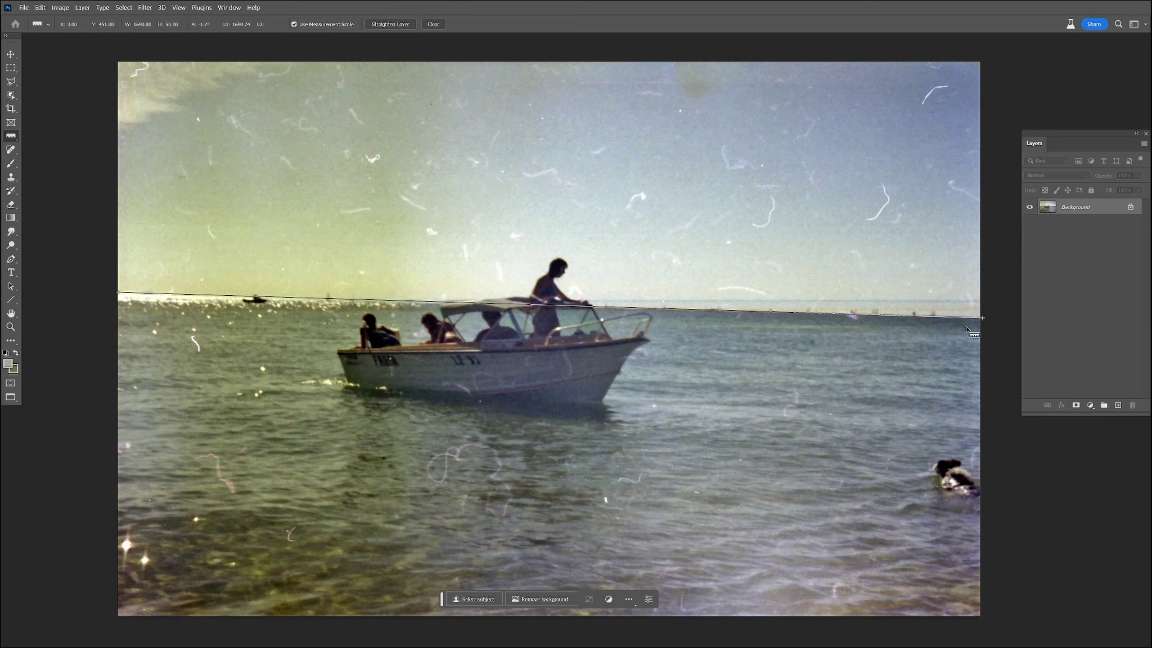
left_click(396, 25)
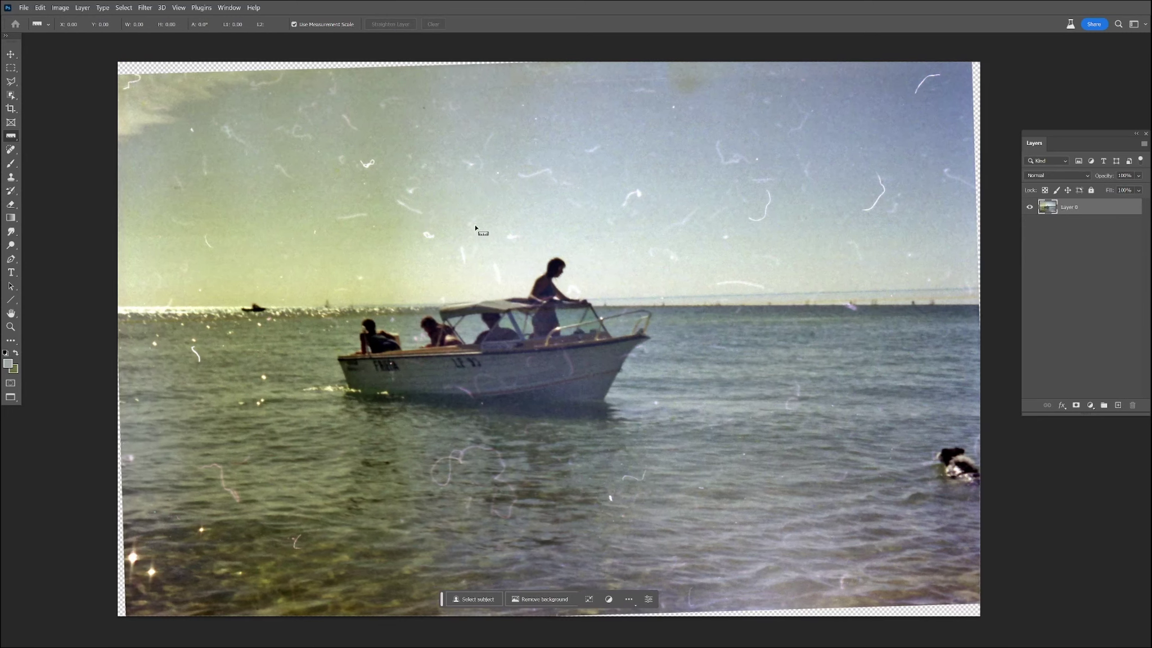
Fill the transparent wedges along all four photo edges using the Spot Healing Brush with Content-Aware.
scroll(475, 228, "down", 2)
scroll(548, 239, "up", 2)
left_click(10, 149)
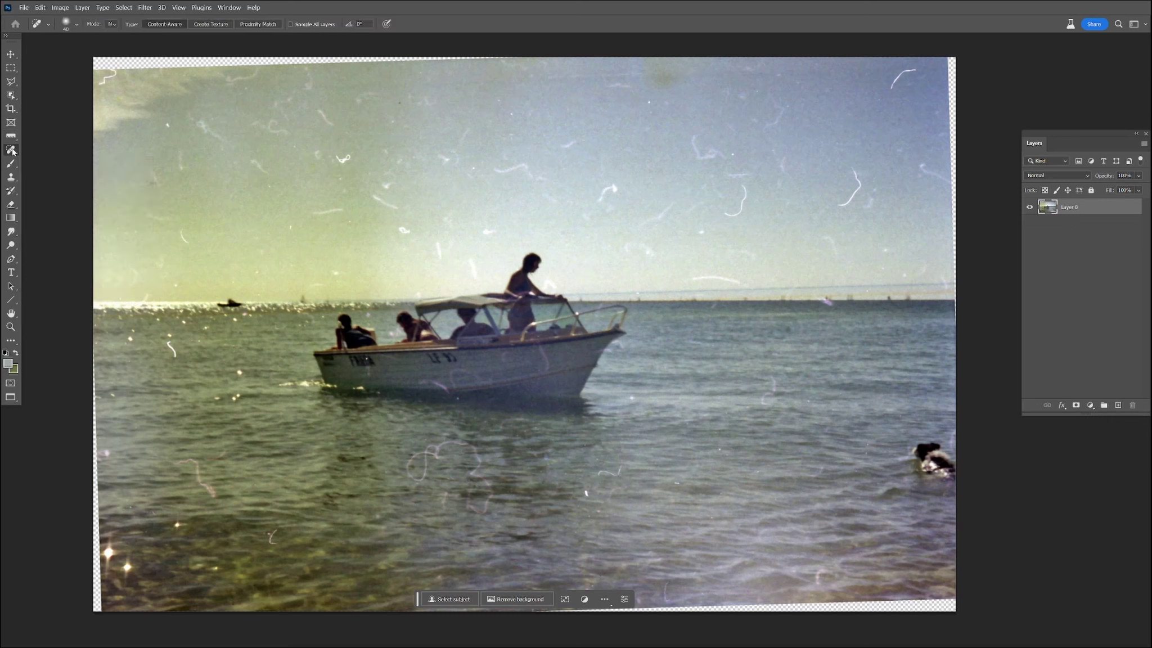
mouse_move(128, 63)
left_mouse_down()
mouse_move(88, 65)
mouse_move(522, 62)
left_mouse_up()
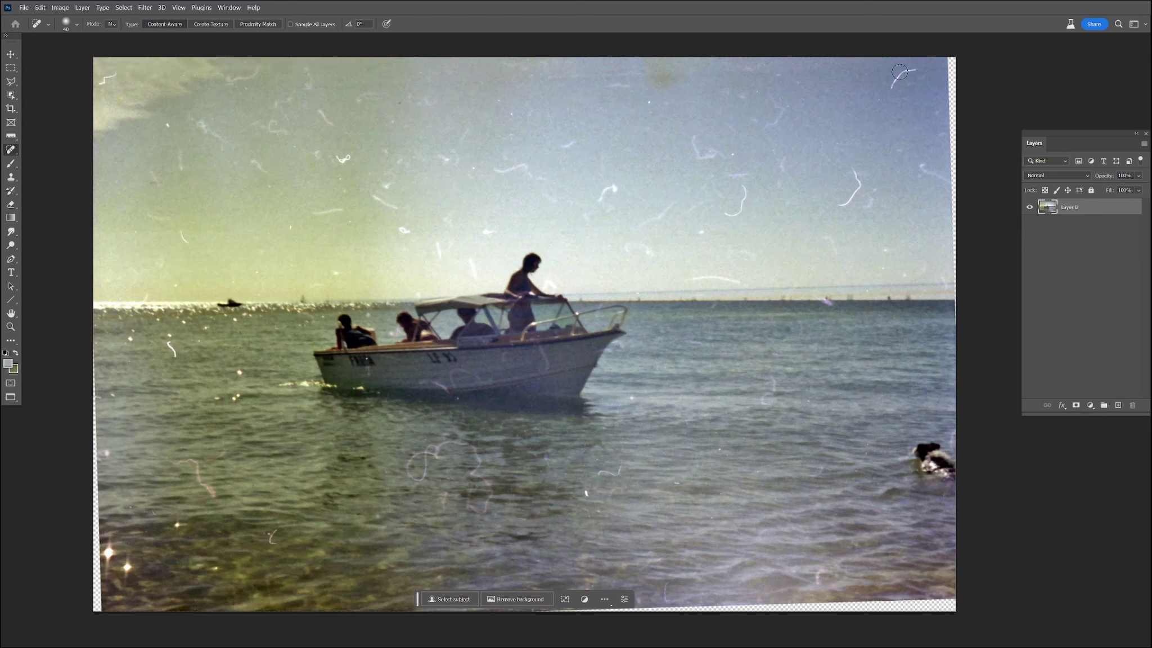
left_click_drag(950, 58, 956, 274)
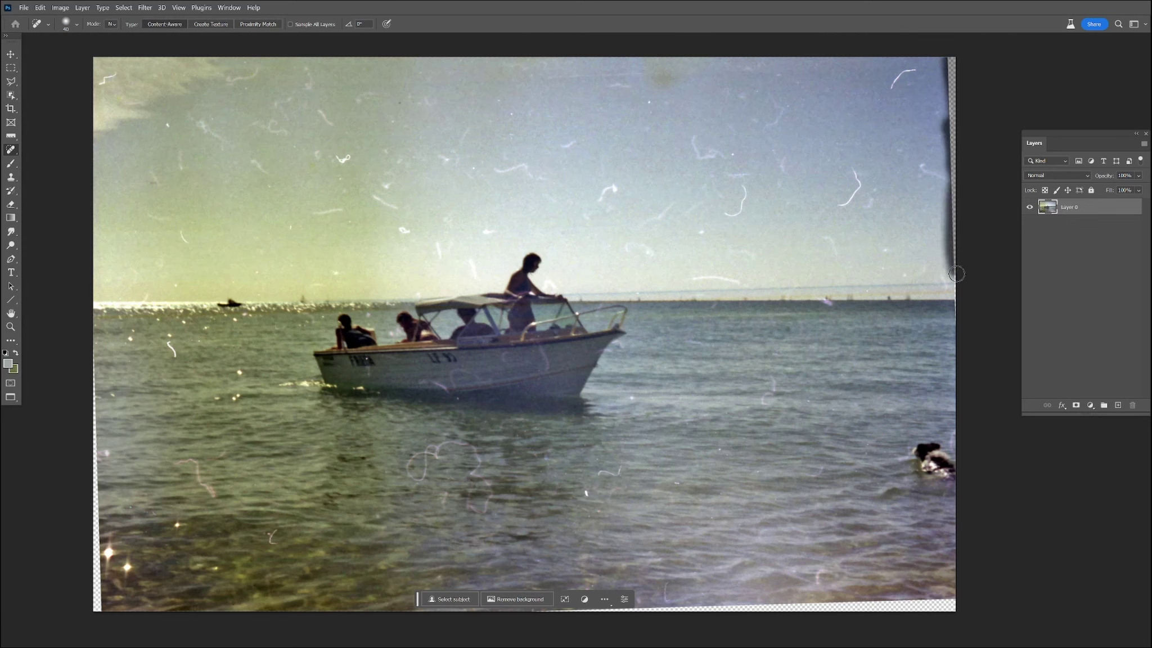
left_click_drag(963, 315, 962, 318)
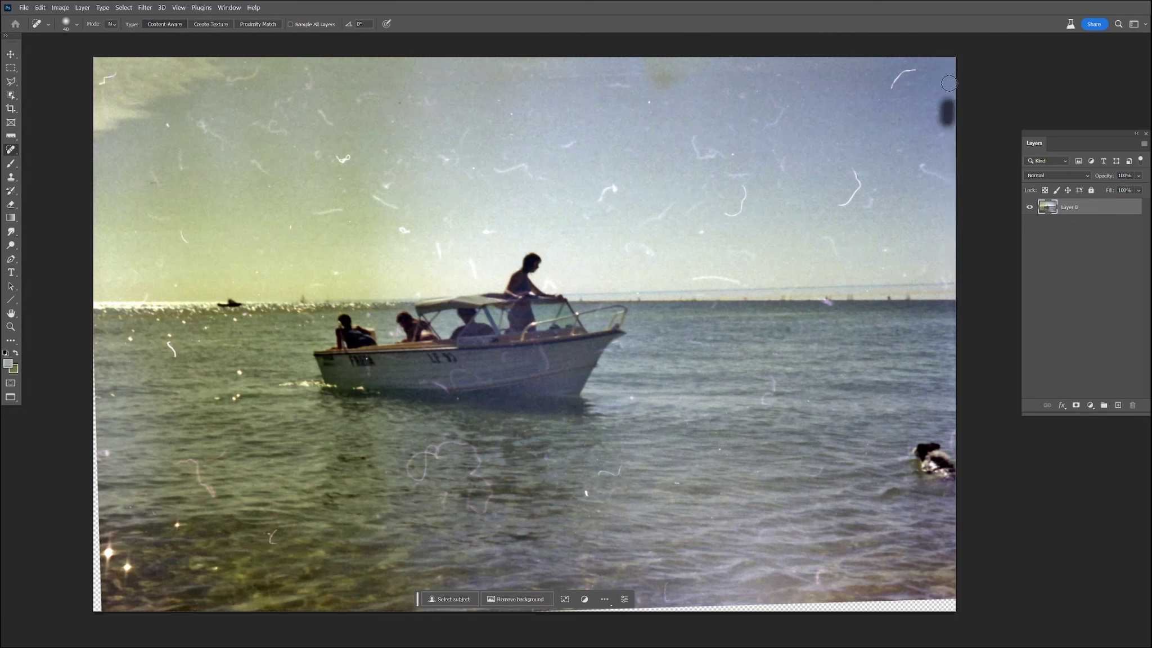
left_click_drag(956, 607, 412, 607)
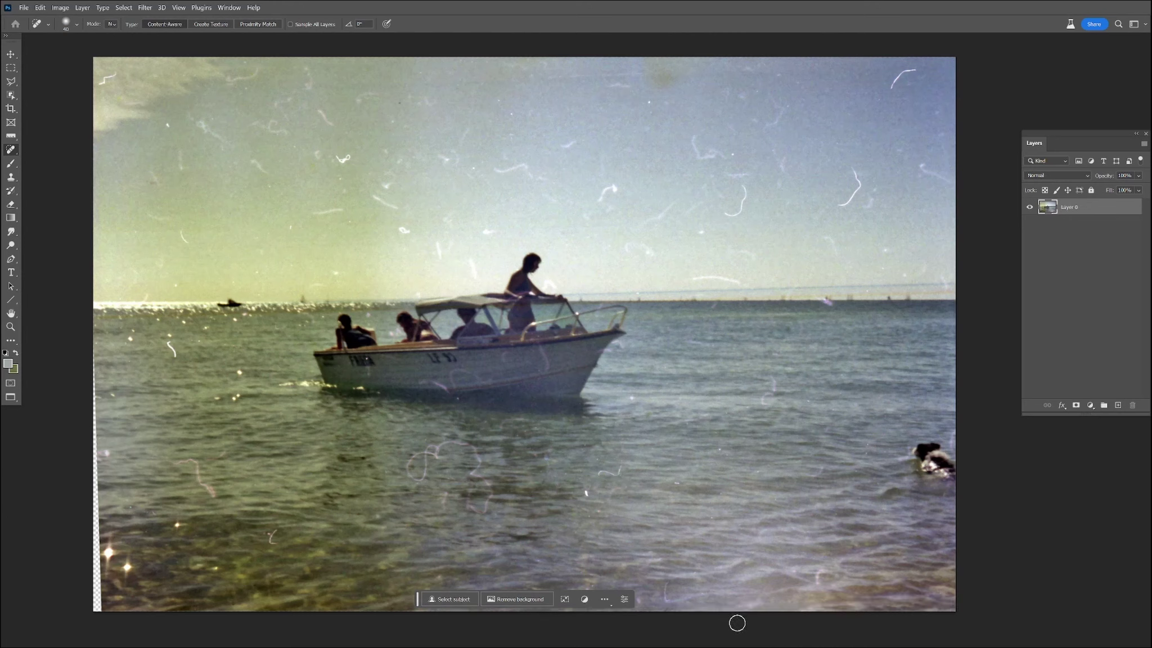
mouse_move(98, 615)
left_mouse_down()
mouse_move(103, 563)
mouse_move(93, 606)
mouse_move(88, 574)
mouse_move(89, 327)
left_mouse_up()
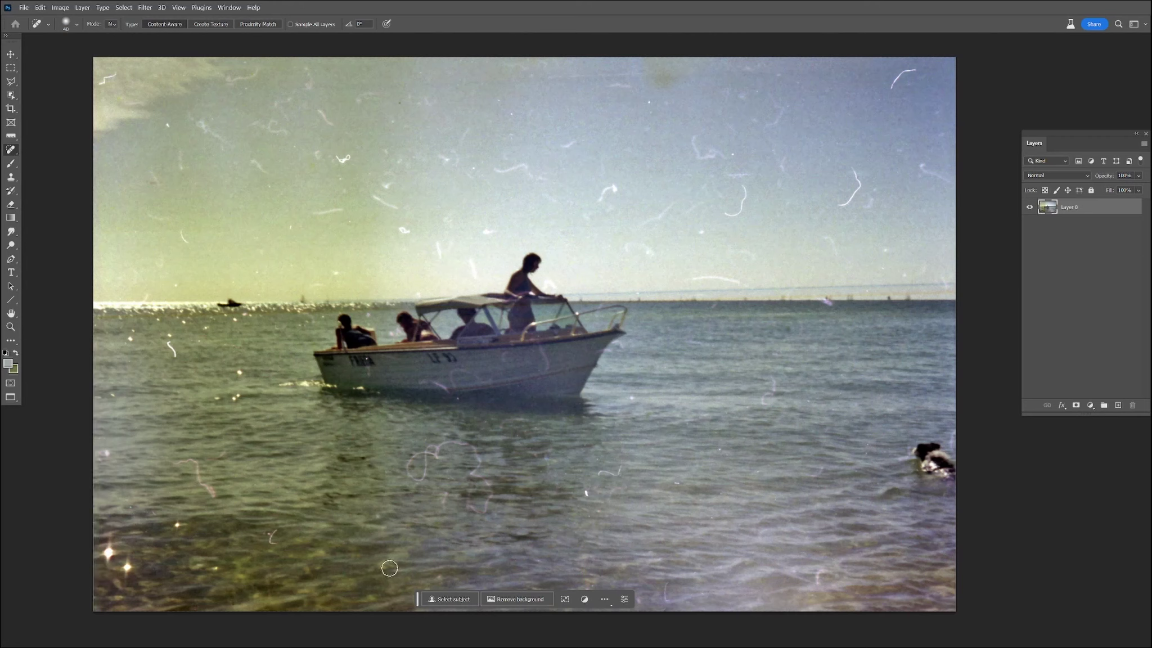
Add a new empty layer above the photo and set its blend mode to Color.
scroll(695, 534, "down", 1)
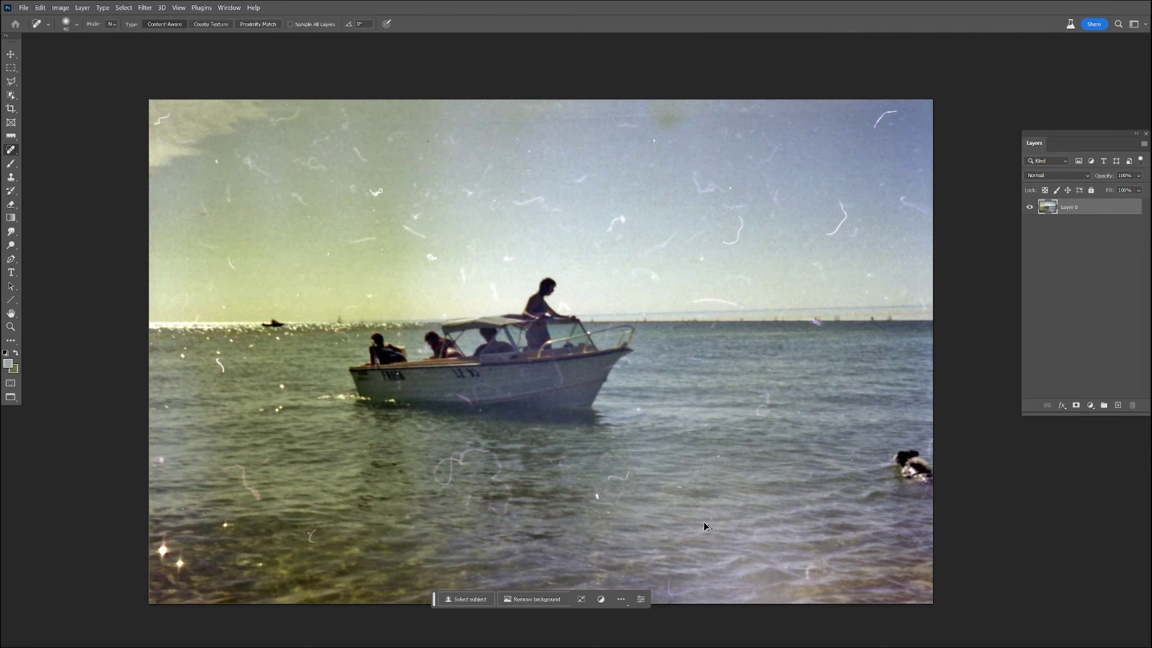
key("space")
left_click_drag(1012, 544, 980, 542)
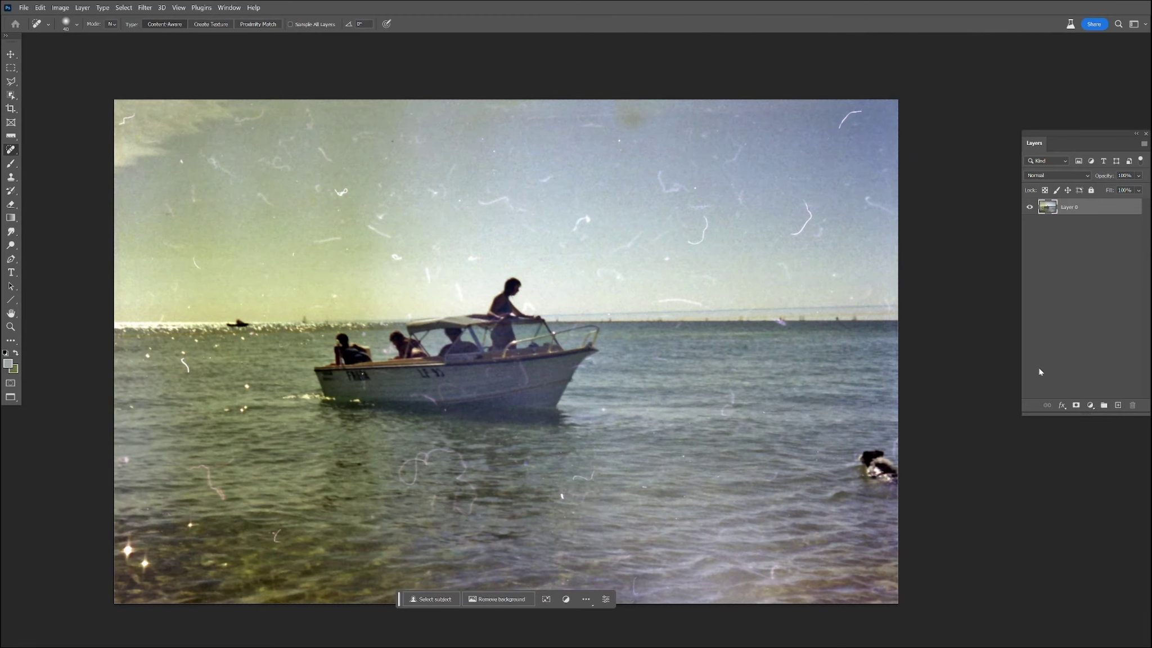
left_click_drag(1092, 132, 991, 156)
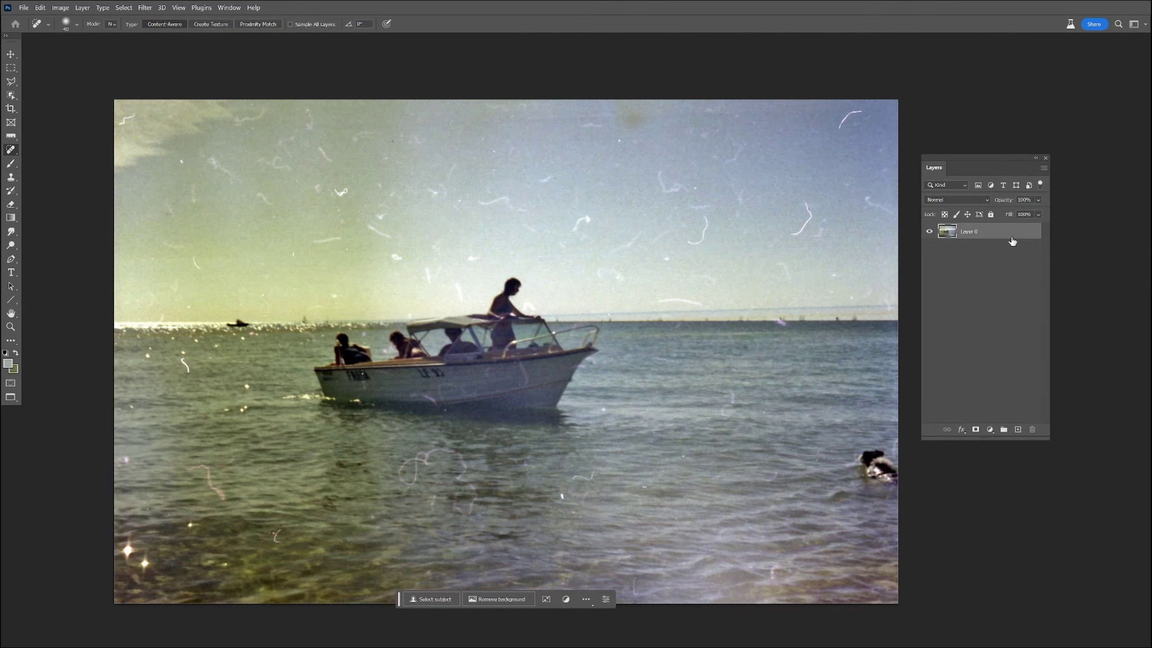
left_click(1018, 431)
left_click(961, 201)
left_click(948, 452)
Sample the blue of the upper-right sky with the Eyedropper, with sampling set to All Layers.
right_click(10, 149)
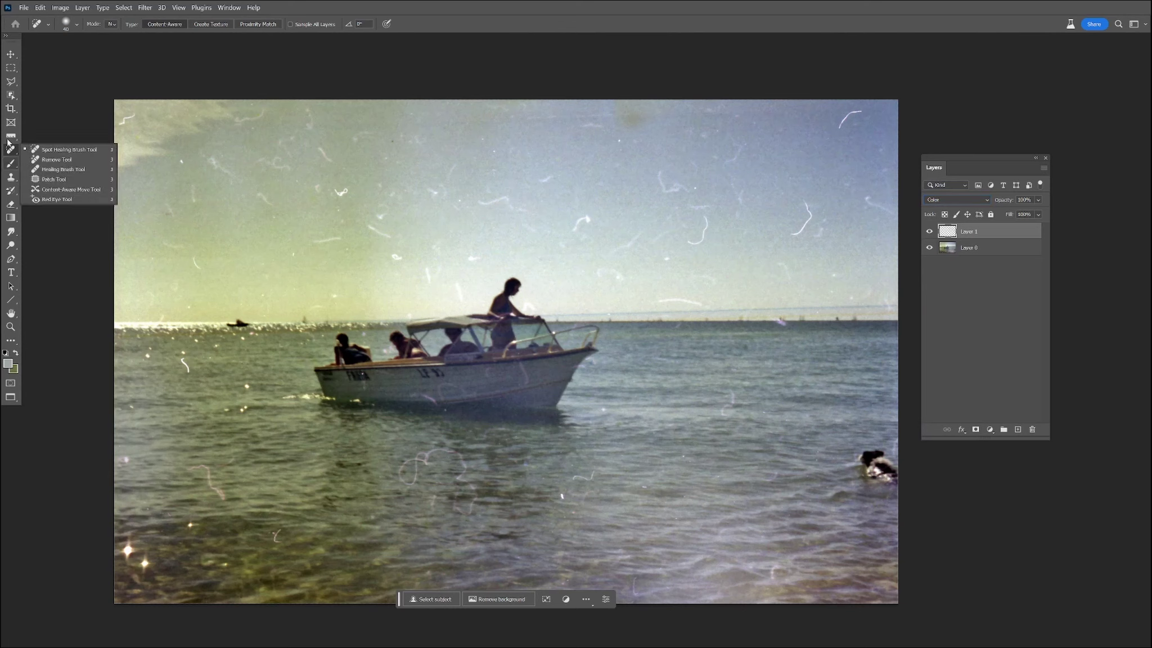
left_click(9, 136)
right_click(11, 138)
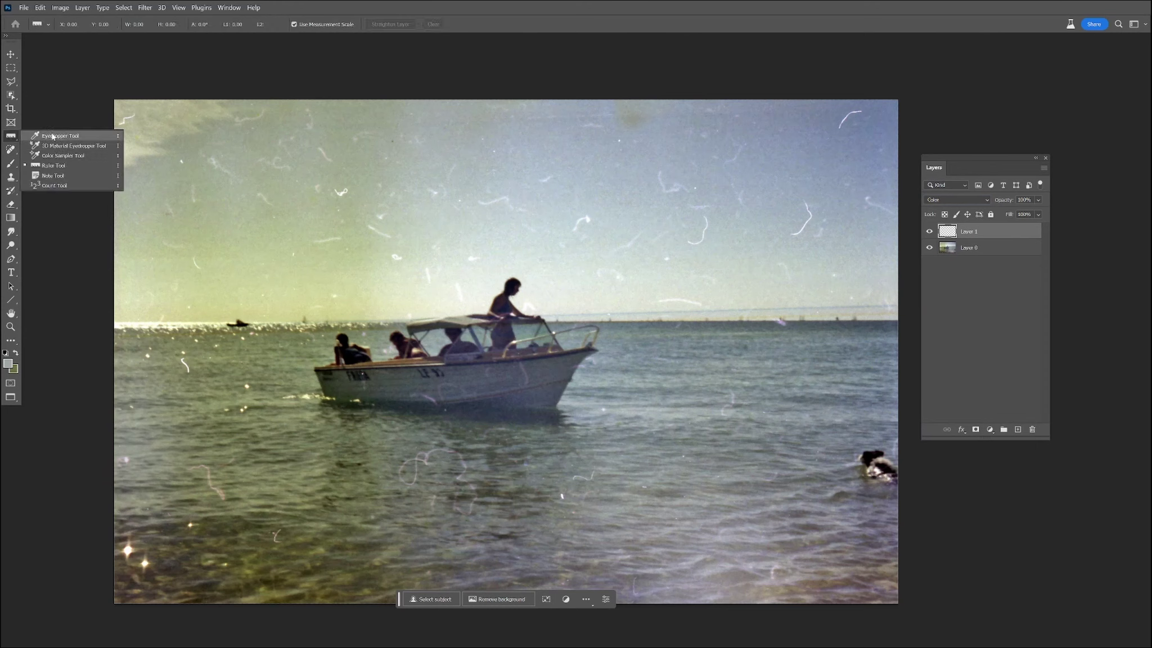
left_click(53, 131)
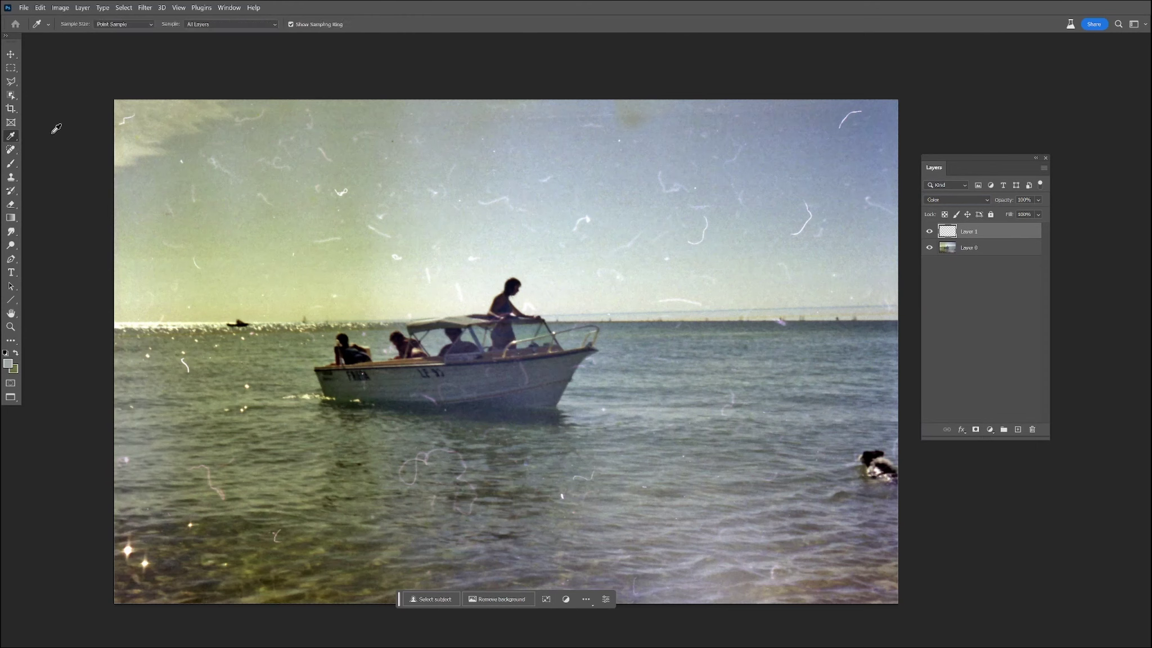
left_click(211, 24)
left_click(206, 43)
left_click(812, 158)
Paint over the yellow-green cast in the left sky with the Brush, using sampled upper-sky blue and pale horizon tones.
left_click(13, 164)
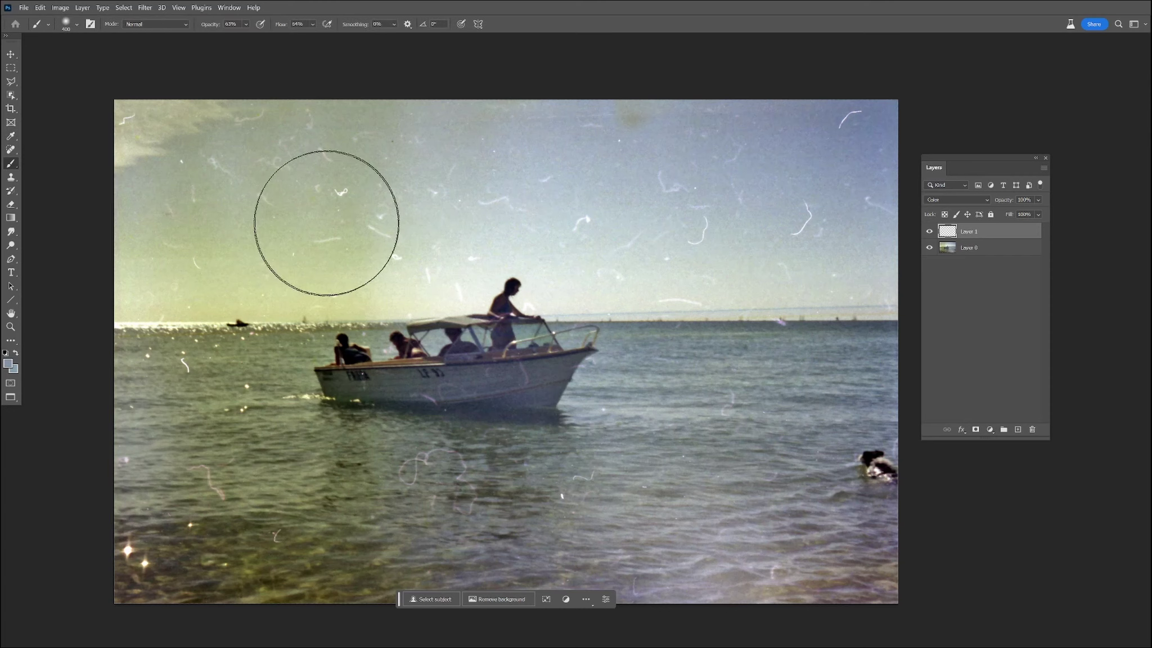
left_click_drag(632, 116, 169, 169)
left_click(647, 286, "alt")
mouse_move(129, 251)
left_mouse_down()
mouse_move(353, 266)
mouse_move(124, 272)
mouse_move(353, 288)
mouse_move(68, 308)
left_mouse_up()
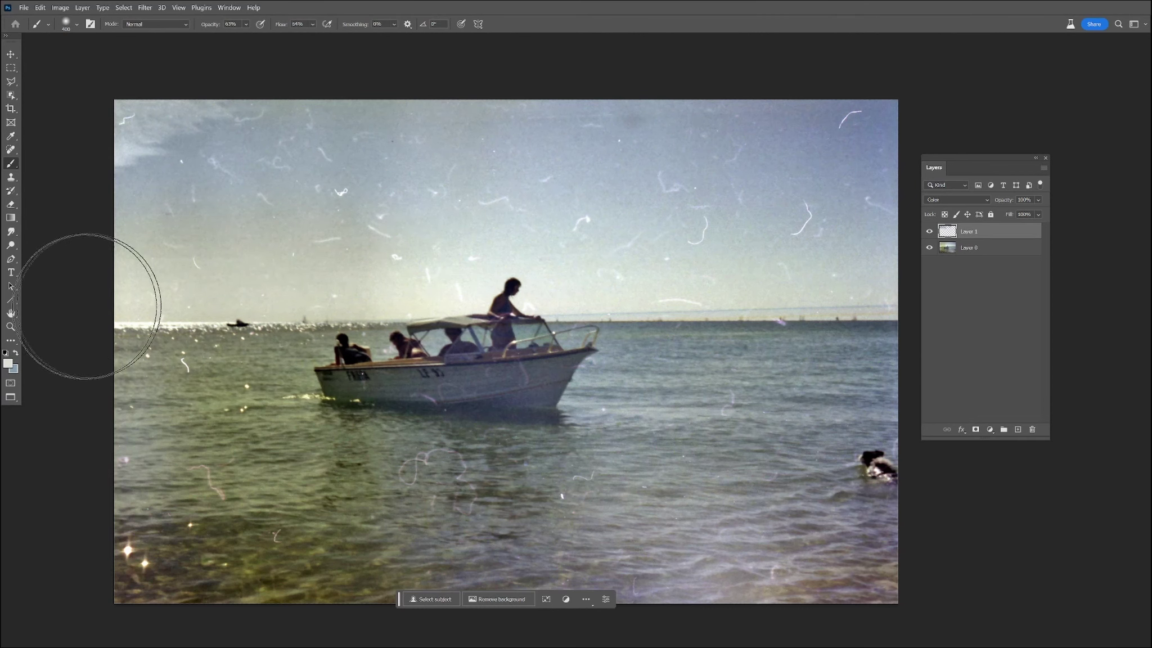
left_click(518, 209, "alt")
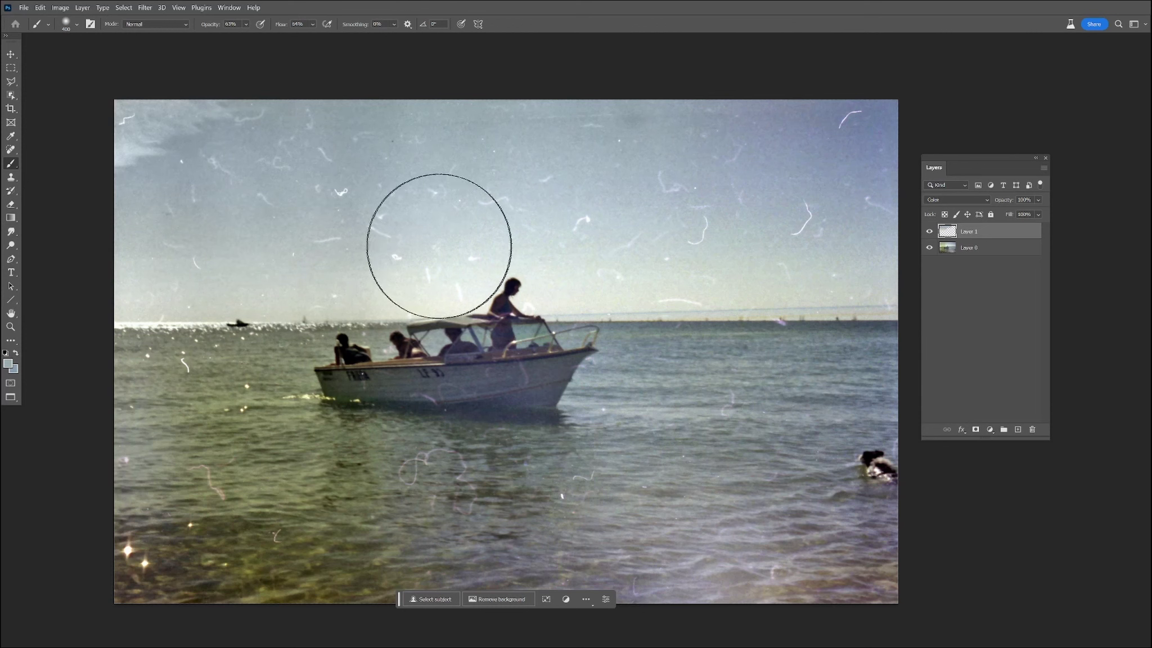
left_click(776, 286, "alt")
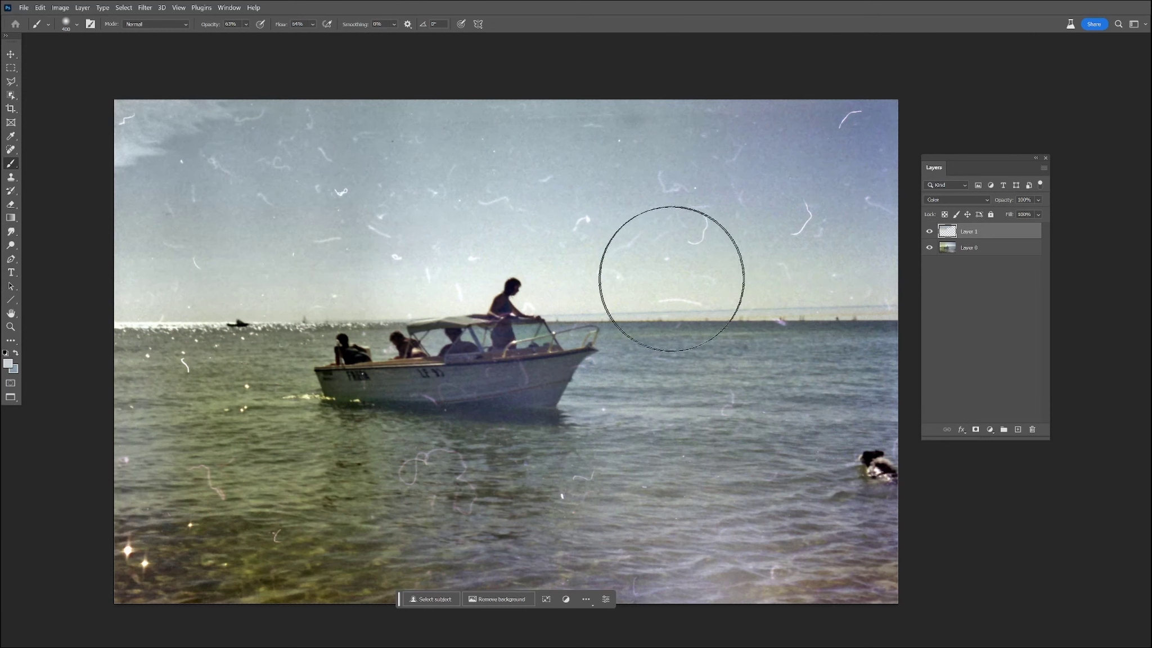
Reduce the brush size to 125 and paint a deeper blue sampled from the upper-right sky into the left sky.
key("bracketleft")
key("bracketleft")
key("bracketleft")
key("bracketleft")
key("bracketleft")
key("bracketleft")
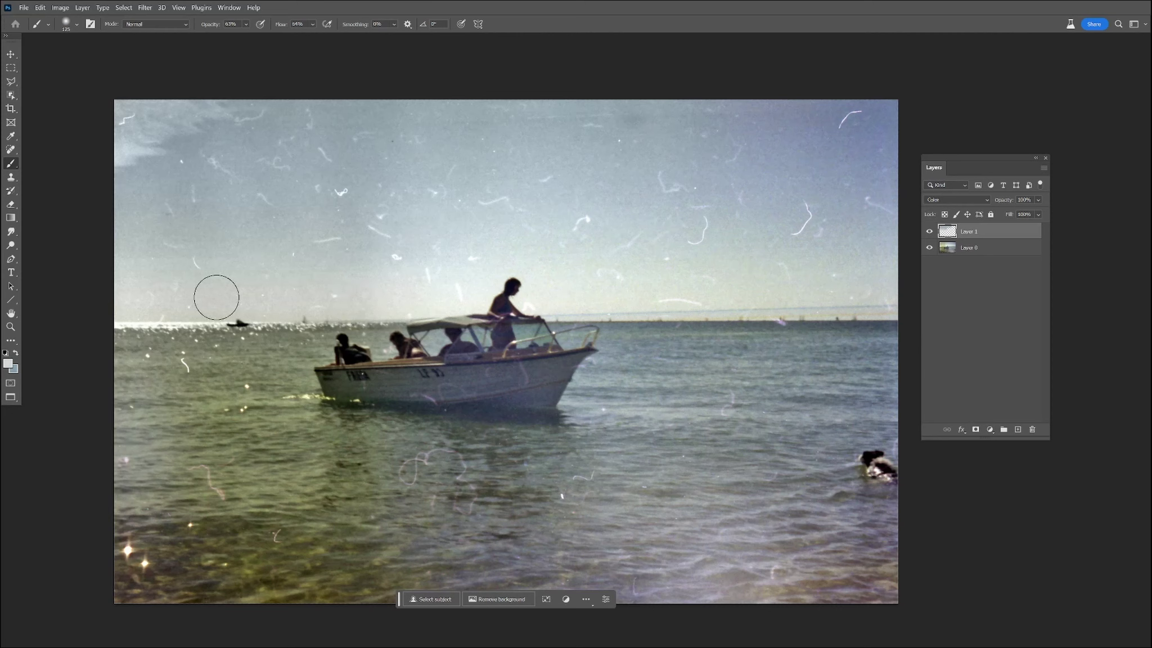
left_click(791, 168, "alt")
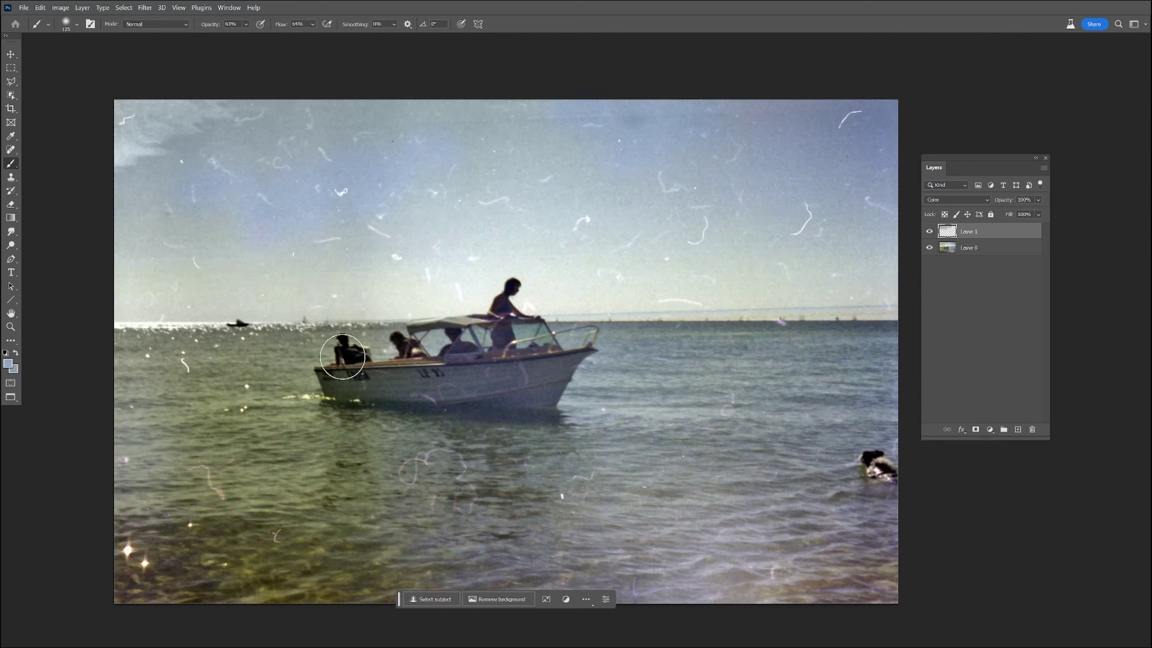
Duplicate Layer 0 and apply an Average blur to a rectangular selection in the photo's upper-right sky.
left_click_drag(999, 251, 1019, 431)
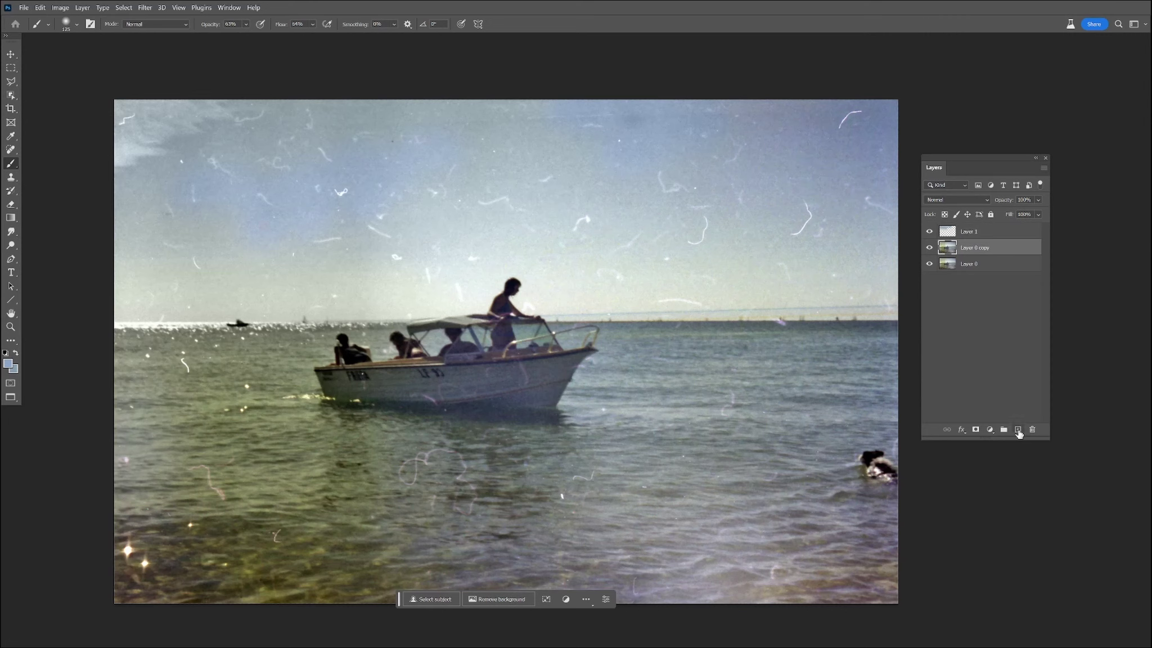
left_click(10, 68)
left_click_drag(726, 140, 854, 203)
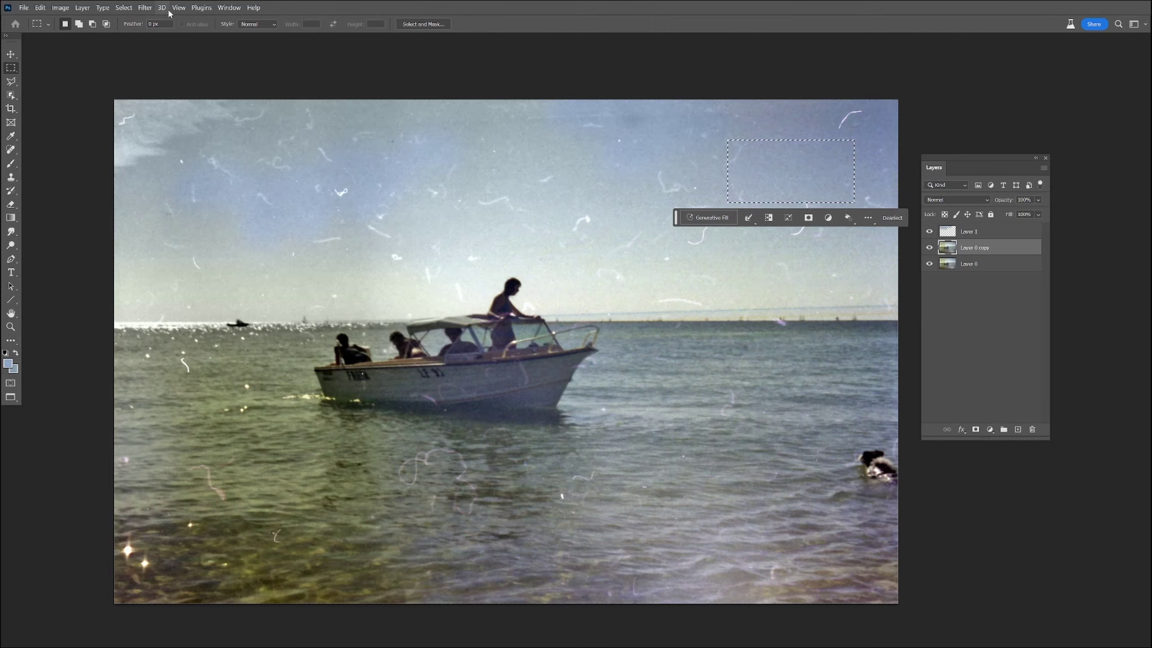
left_click(146, 8)
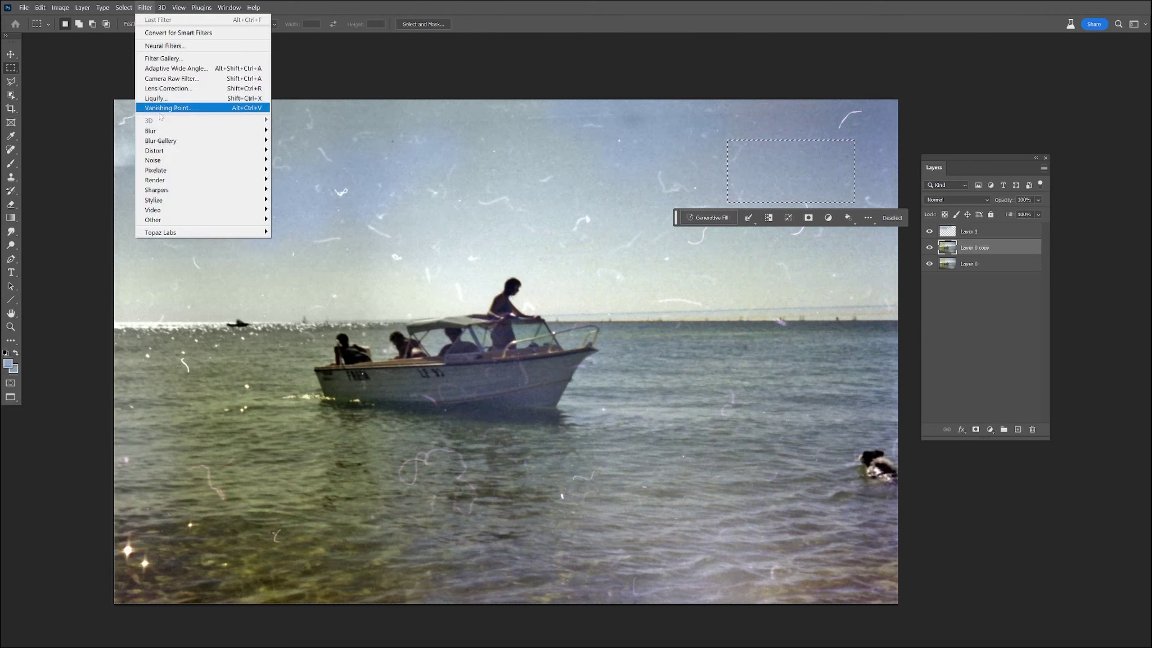
mouse_move(158, 133)
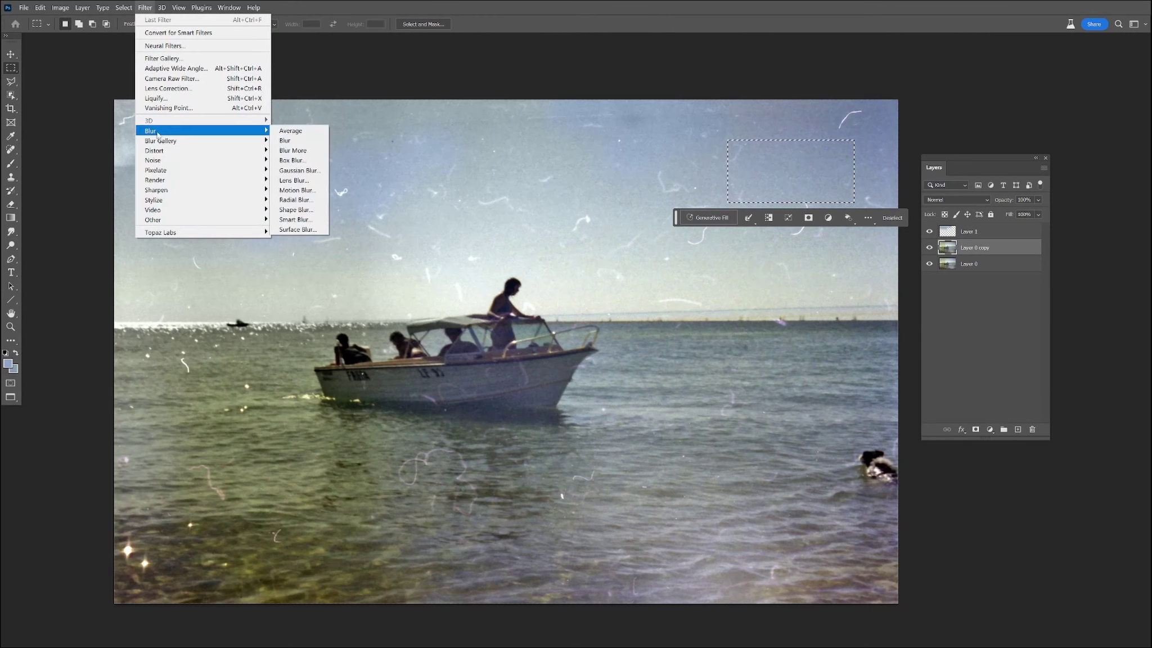
left_click(298, 131)
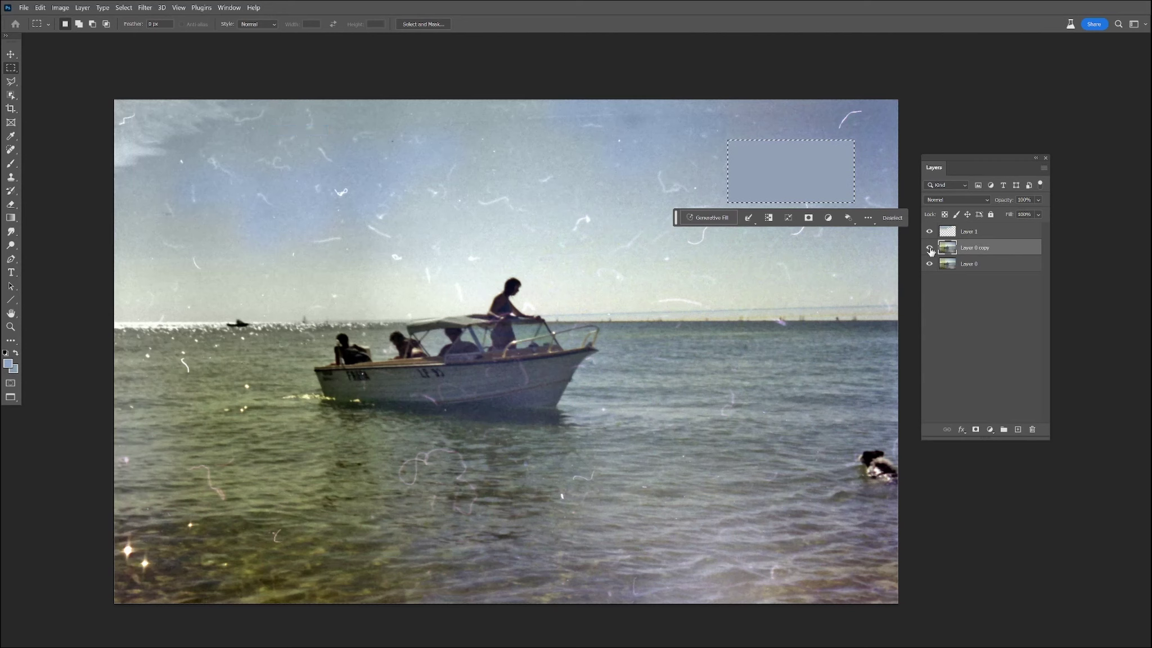
Apply an Average blur to a second rectangular selection in the pale sky just above the horizon right of the boat.
left_click_drag(727, 254, 831, 308)
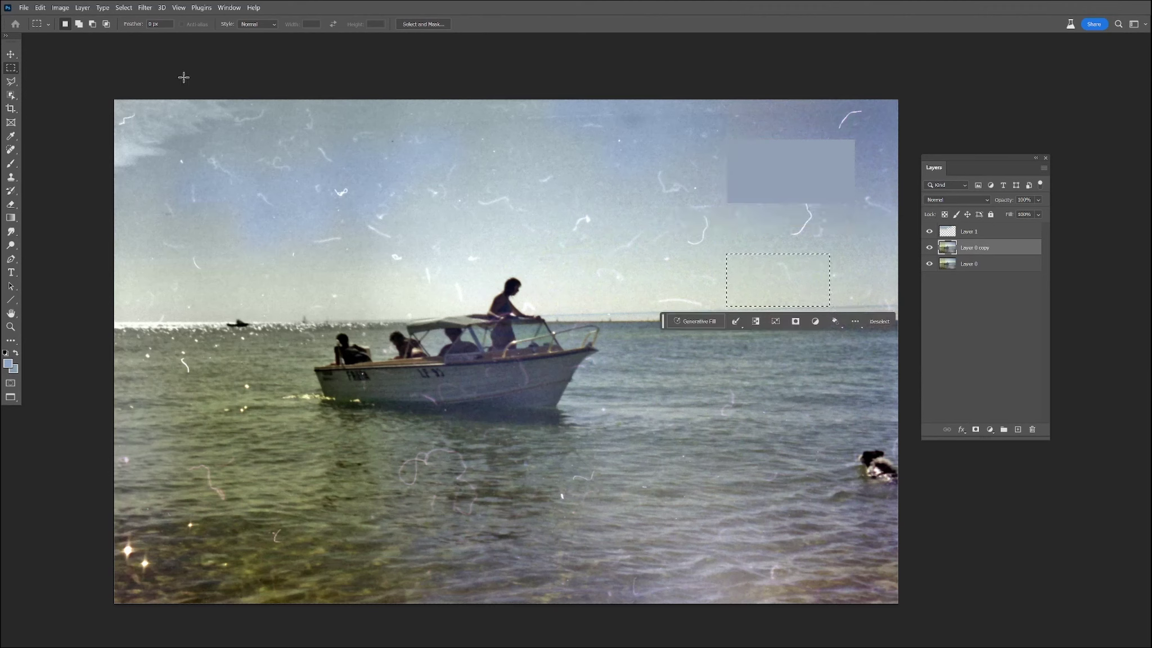
left_click(145, 7)
mouse_move(195, 135)
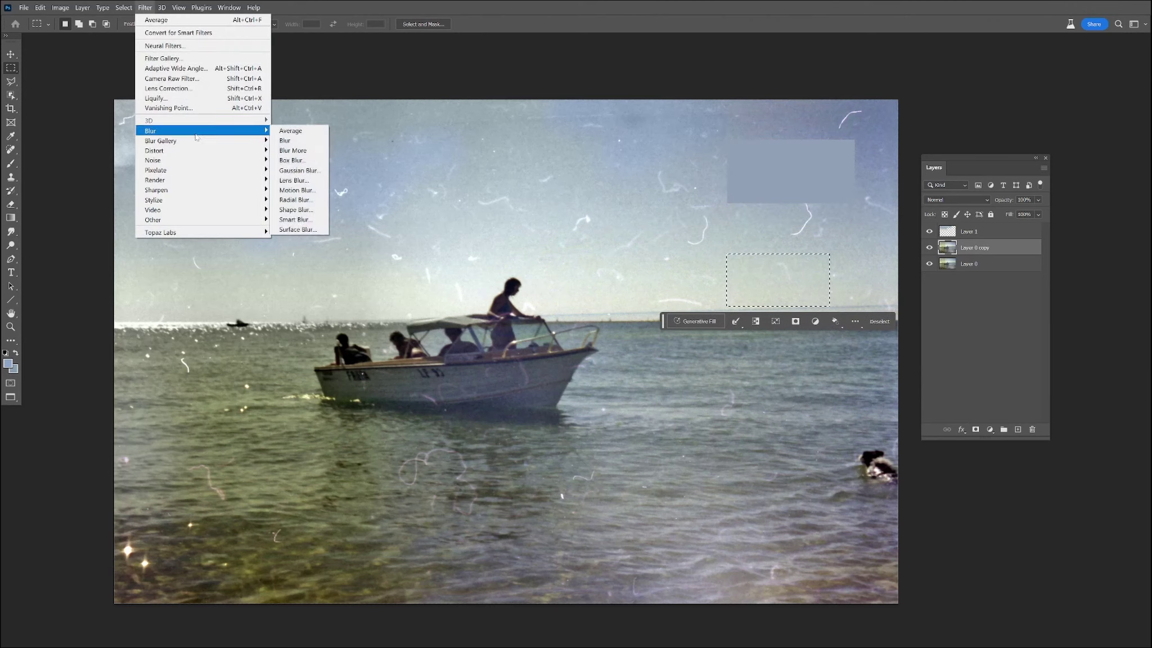
left_click(295, 133)
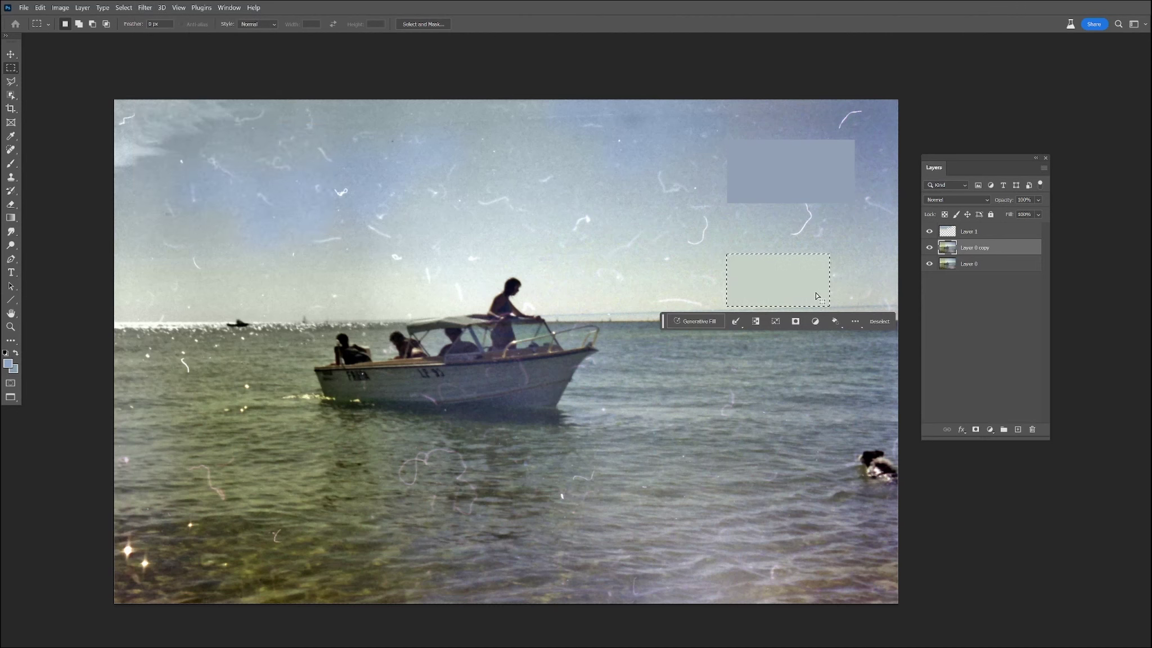
Clear the selection, sample the averaged upper-sky blue for the Brush, and hide Layer 0 copy to work on Layer 1.
left_click(972, 232)
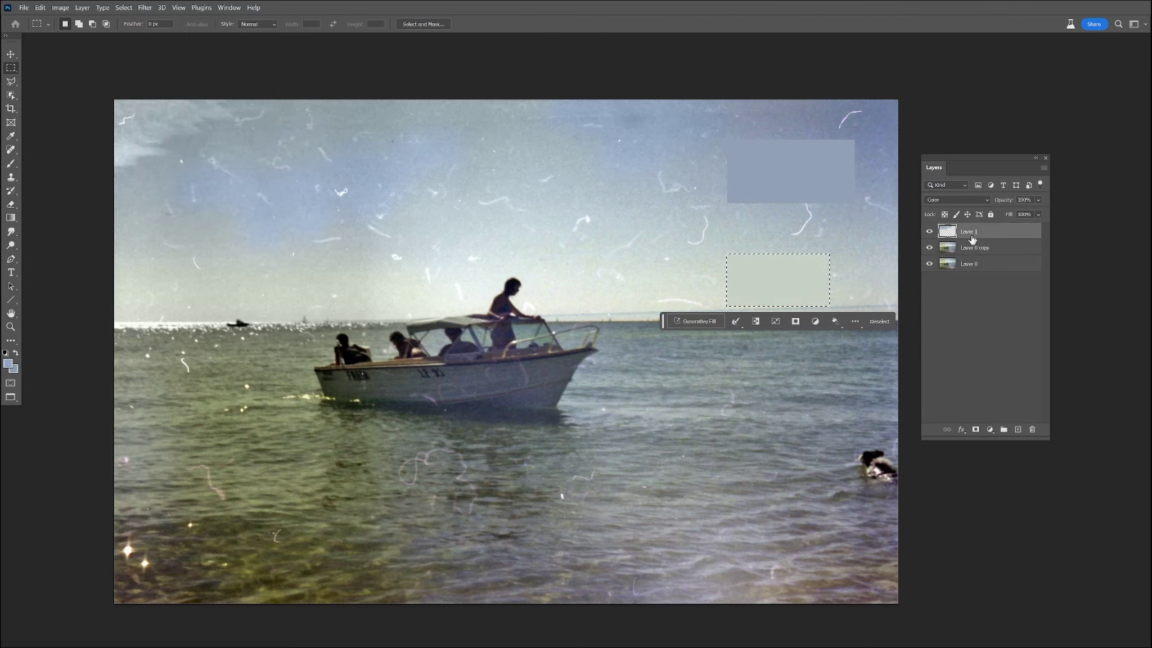
left_click(124, 8)
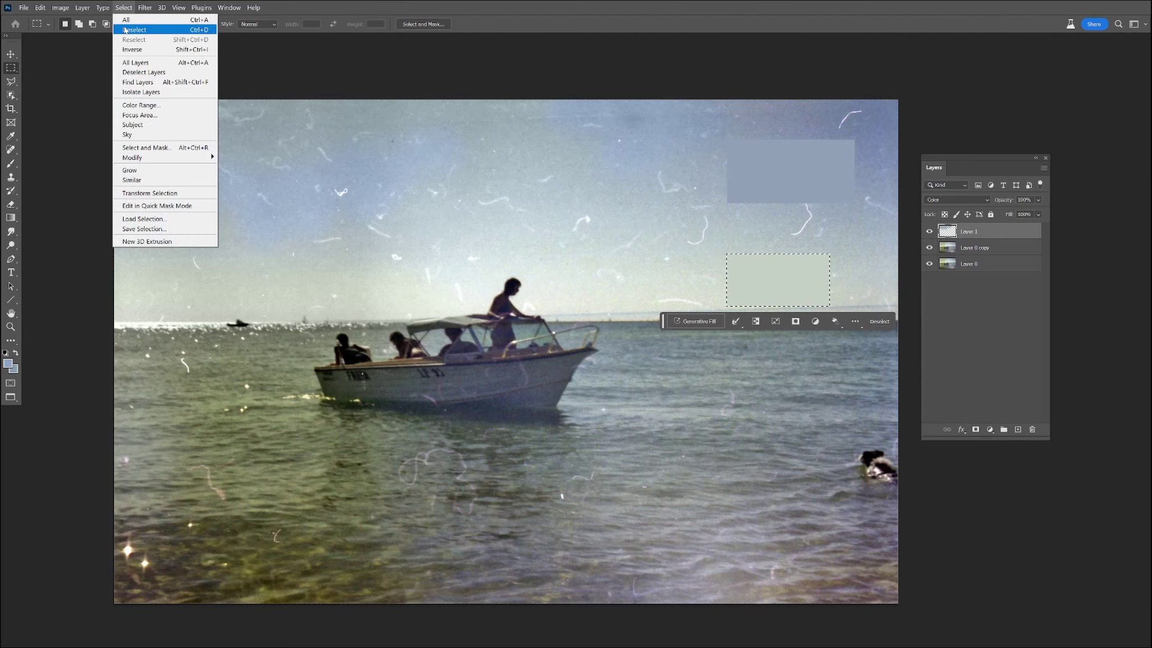
left_click(135, 28)
left_click(11, 136)
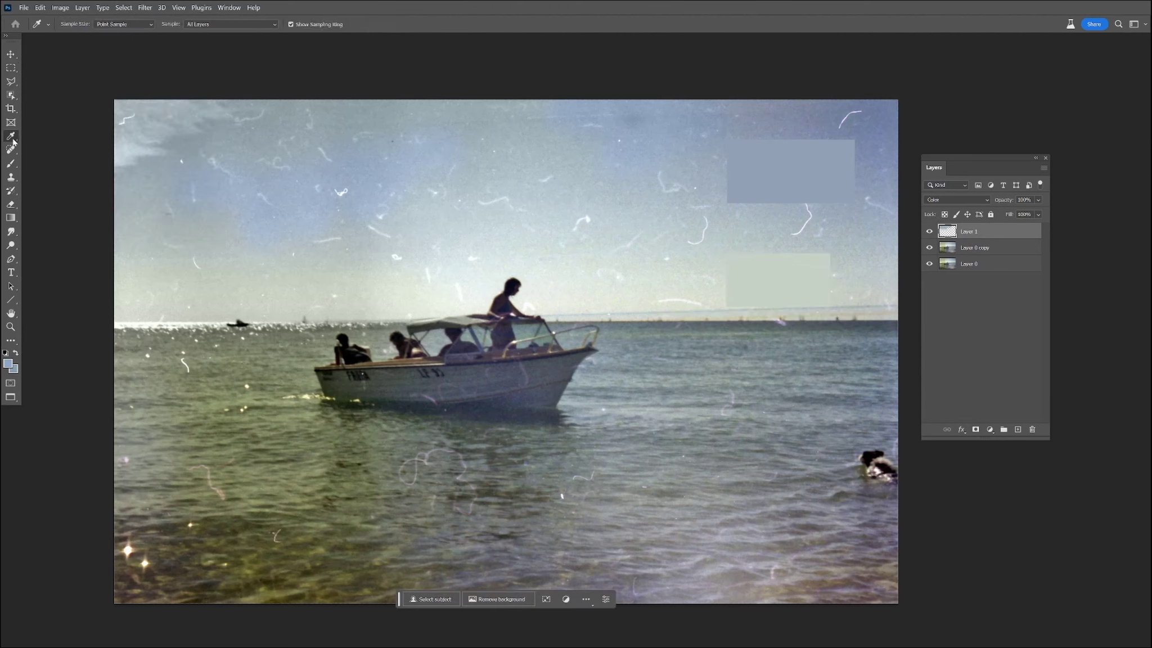
left_click(10, 163)
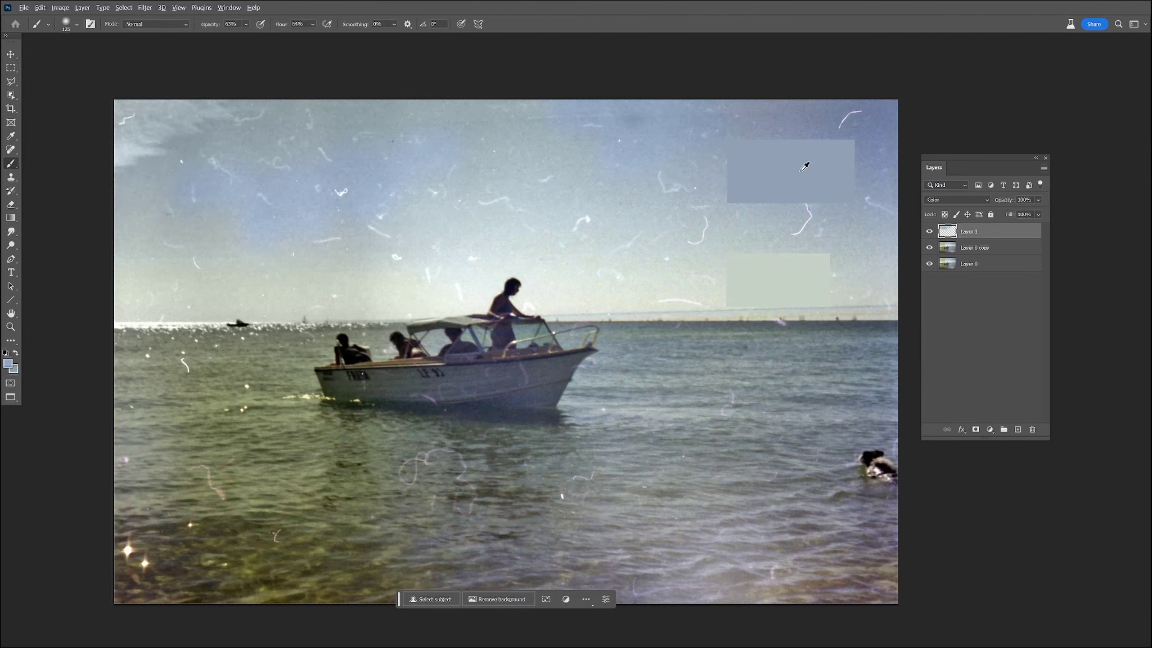
left_click(980, 248)
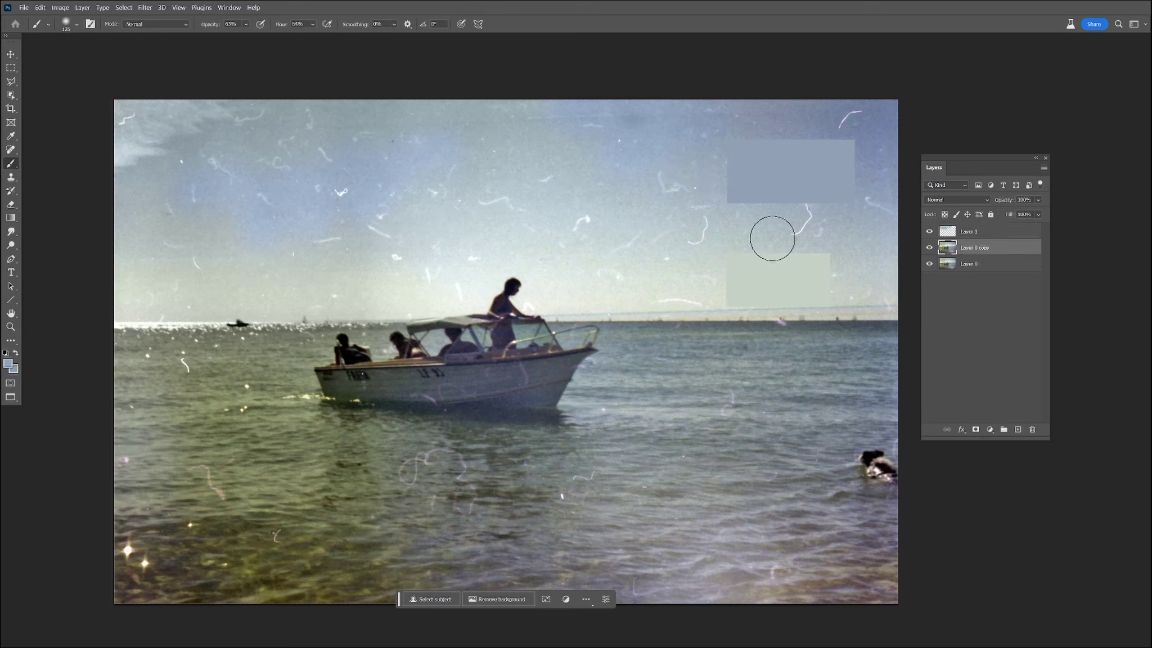
left_click(930, 247)
left_click(970, 232)
Enlarge the brush to 400 and paint the sampled blue across the upper sky on Layer 1.
key("bracketright")
key("bracketright")
key("bracketright")
key("bracketright")
key("bracketright")
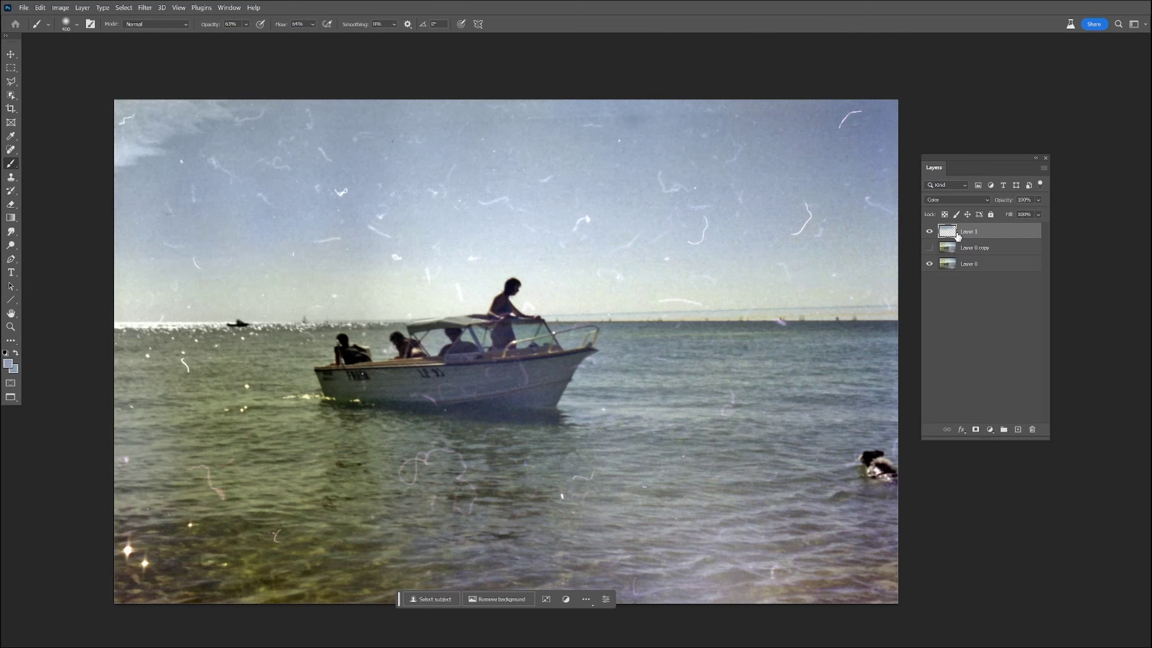
Sample colours from the averaged sky patches and even out the sky with a 175 brush at 84% opacity.
left_click(928, 249)
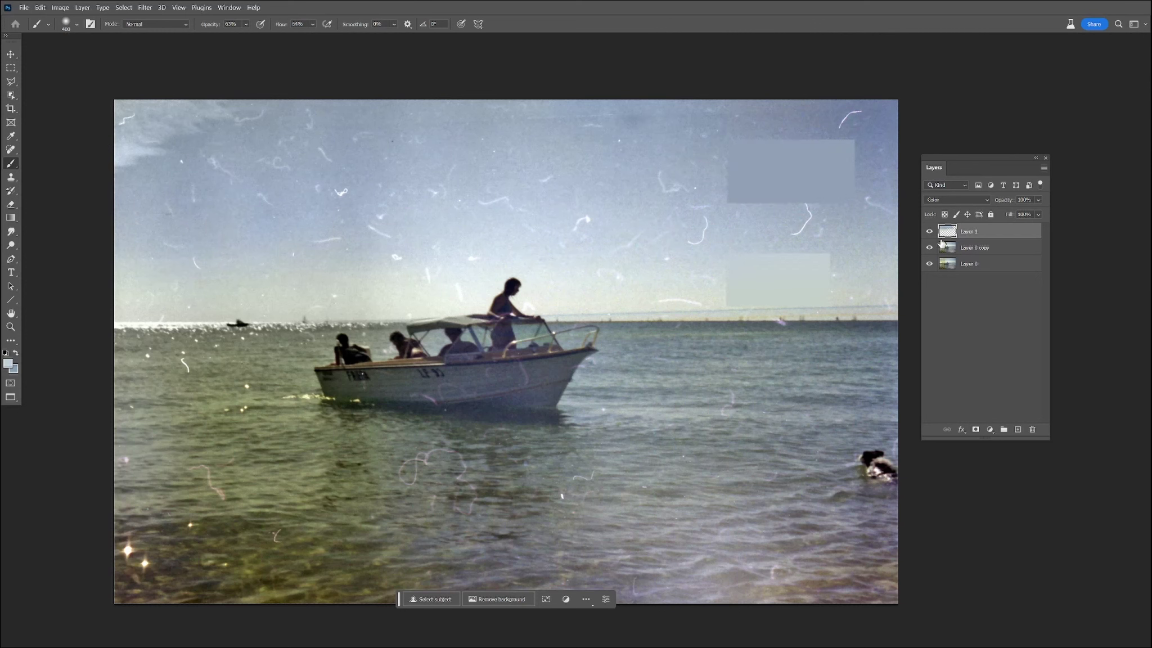
key("bracketleft")
key("bracketleft")
key("bracketleft")
key("bracketleft")
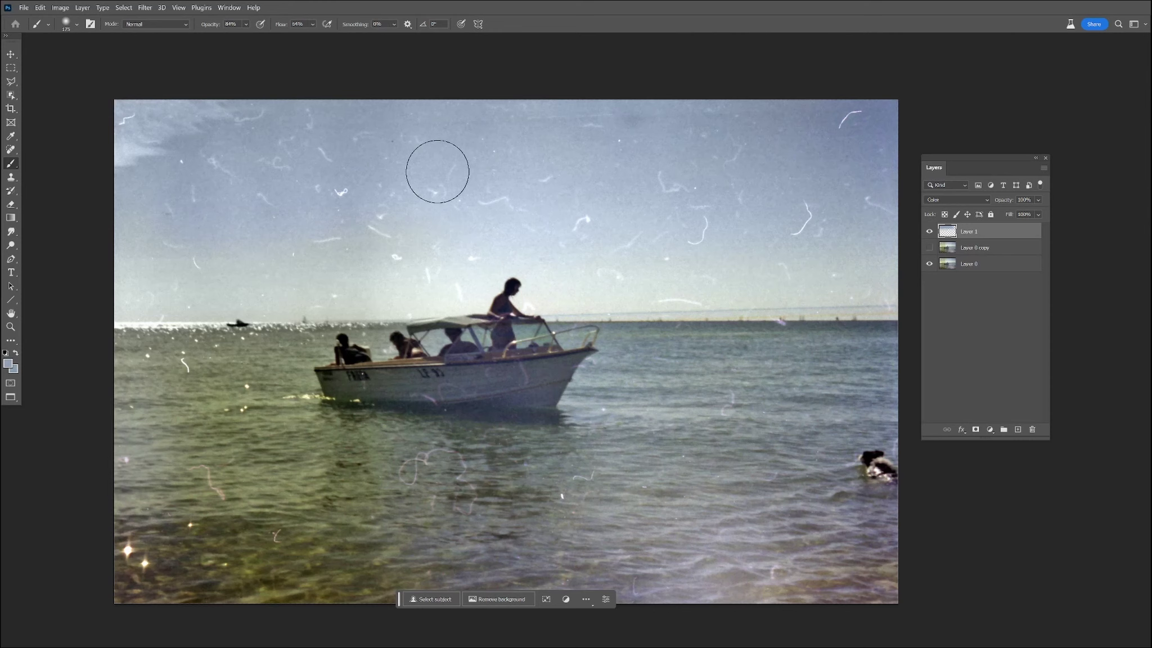
key("8")
key("4")
Lower the brush opacity to 37% and enlarge it to 400 to blend the sky colour softly.
left_click(246, 24)
left_click_drag(253, 36, 243, 37)
key("]")
key("]")
key("]")
key("]")
Hide Layer 1 and apply an Average blur on Layer 0 copy to a rectangular selection of water right of the boat.
left_click(929, 231)
left_click(976, 249)
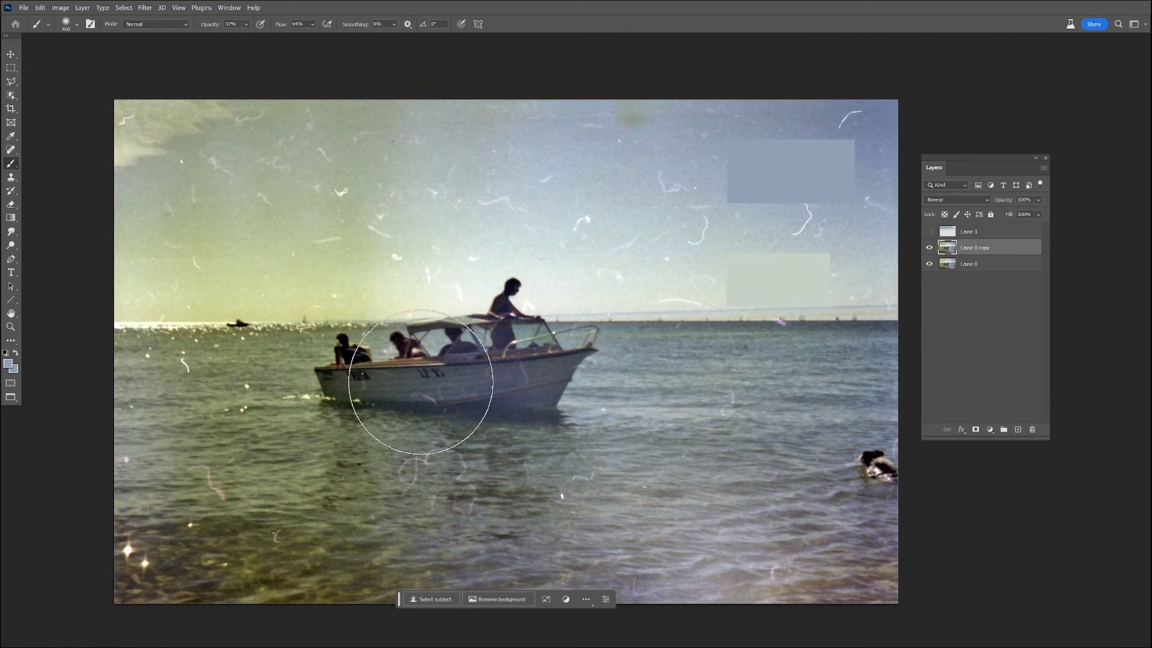
left_click(12, 70)
left_click_drag(655, 399, 824, 474)
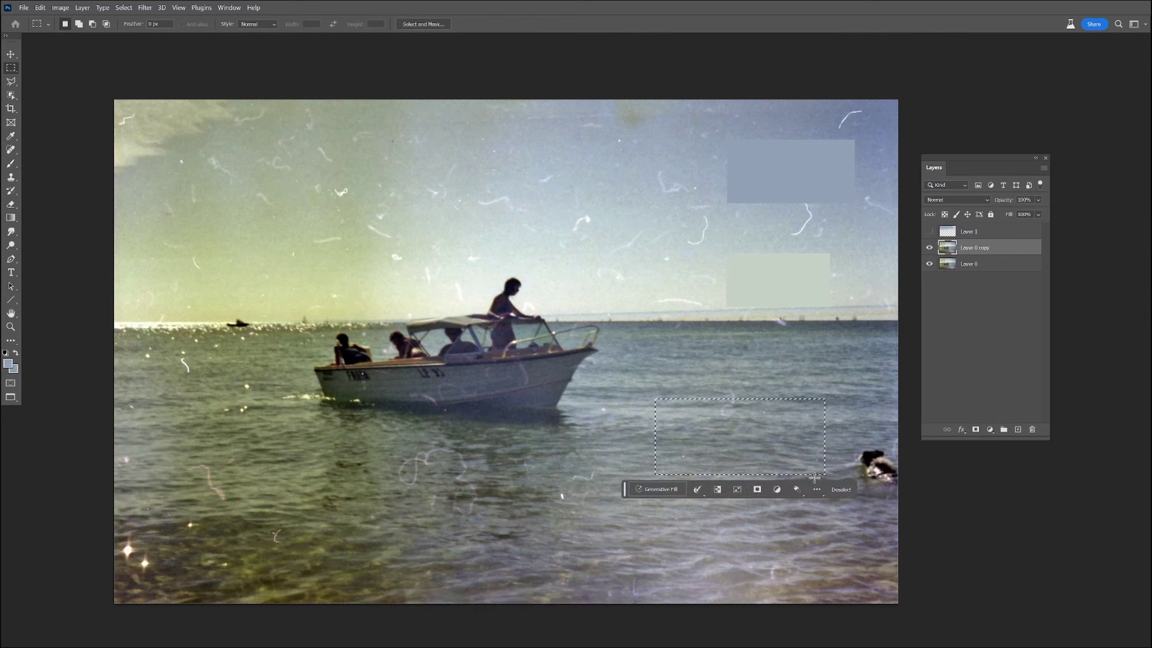
left_click(144, 8)
mouse_move(188, 131)
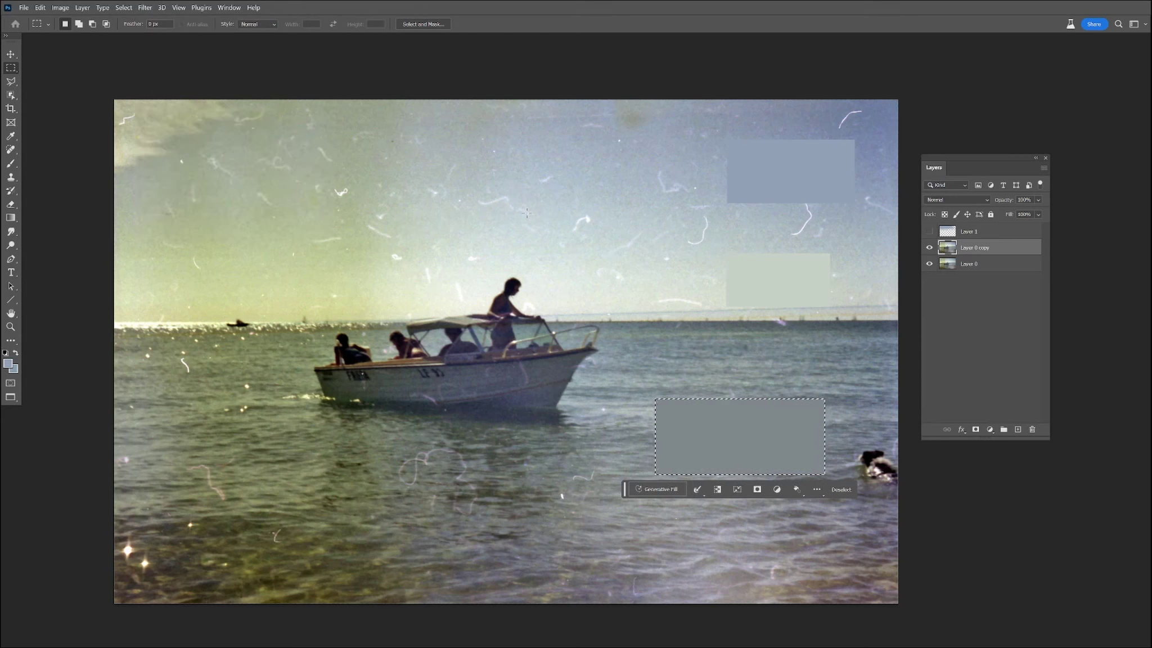
Sample the averaged water grey for the Brush, clear the selection, and return to Layer 1 with Layer 0 copy hidden.
left_click(11, 163)
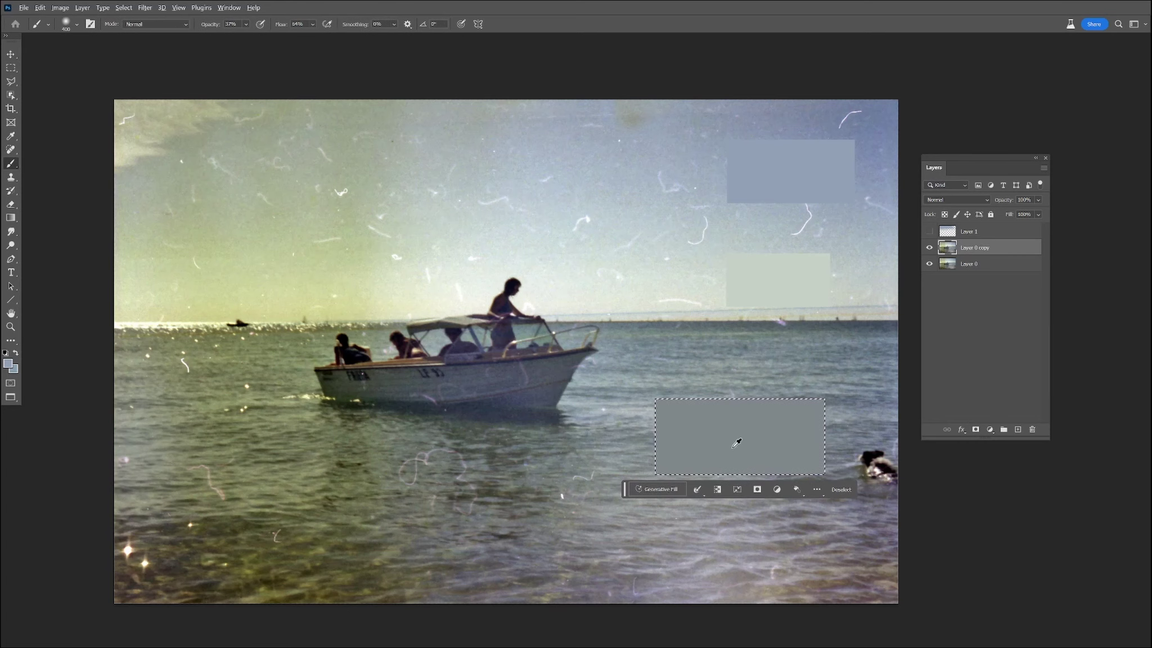
left_click(929, 248)
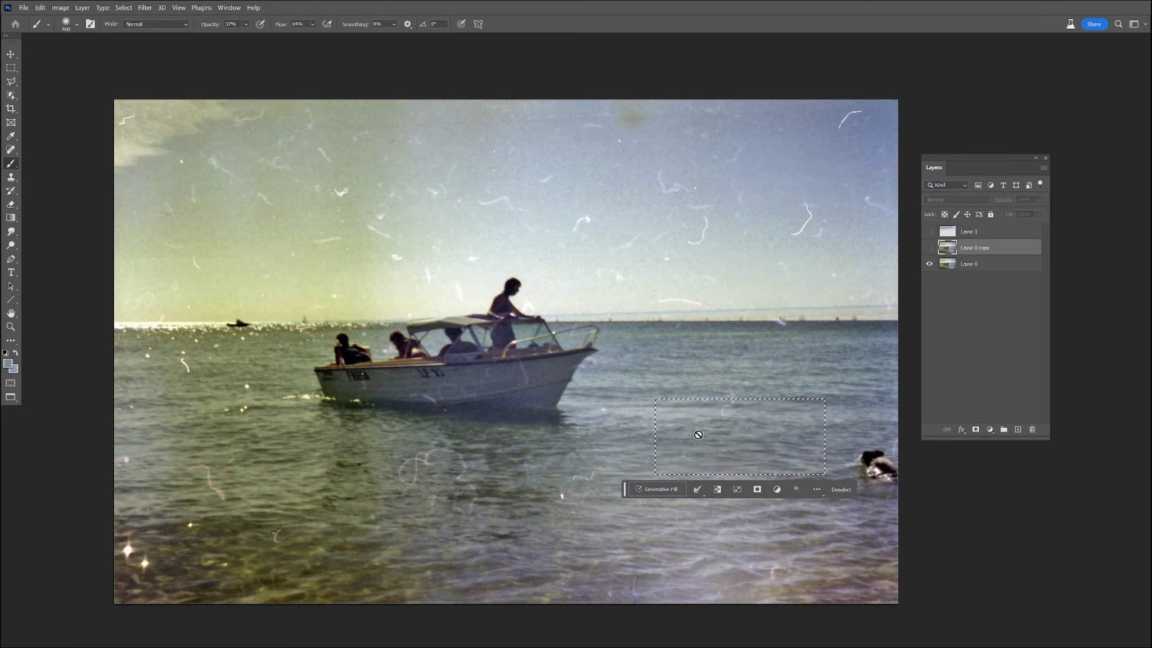
left_click(124, 7)
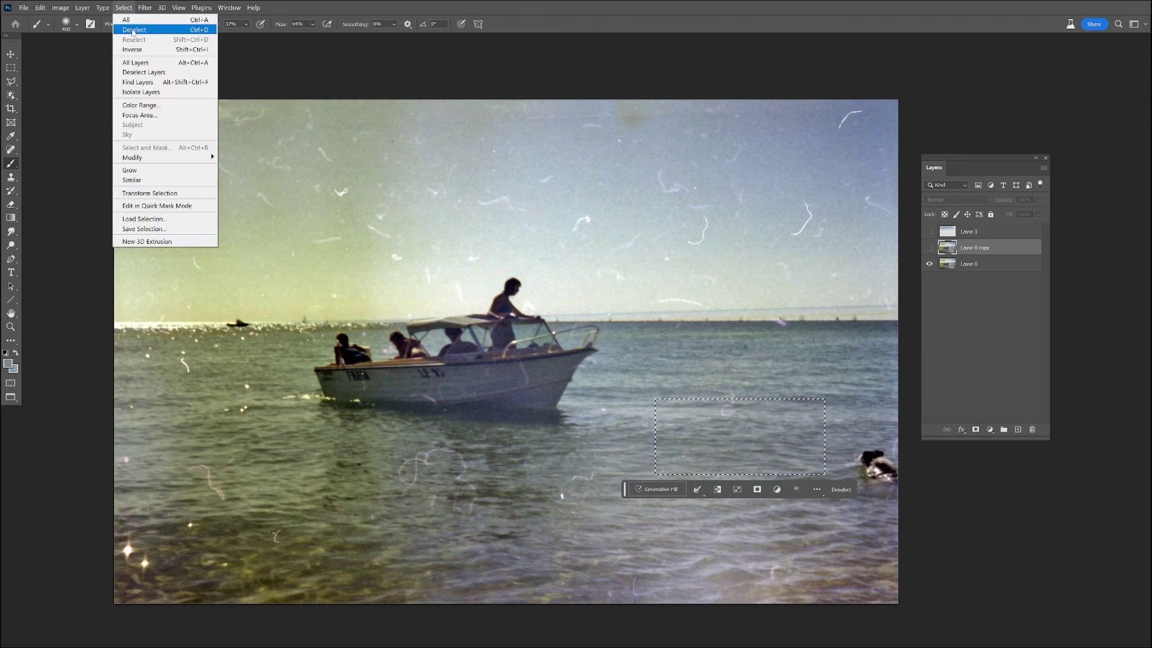
left_click(132, 30)
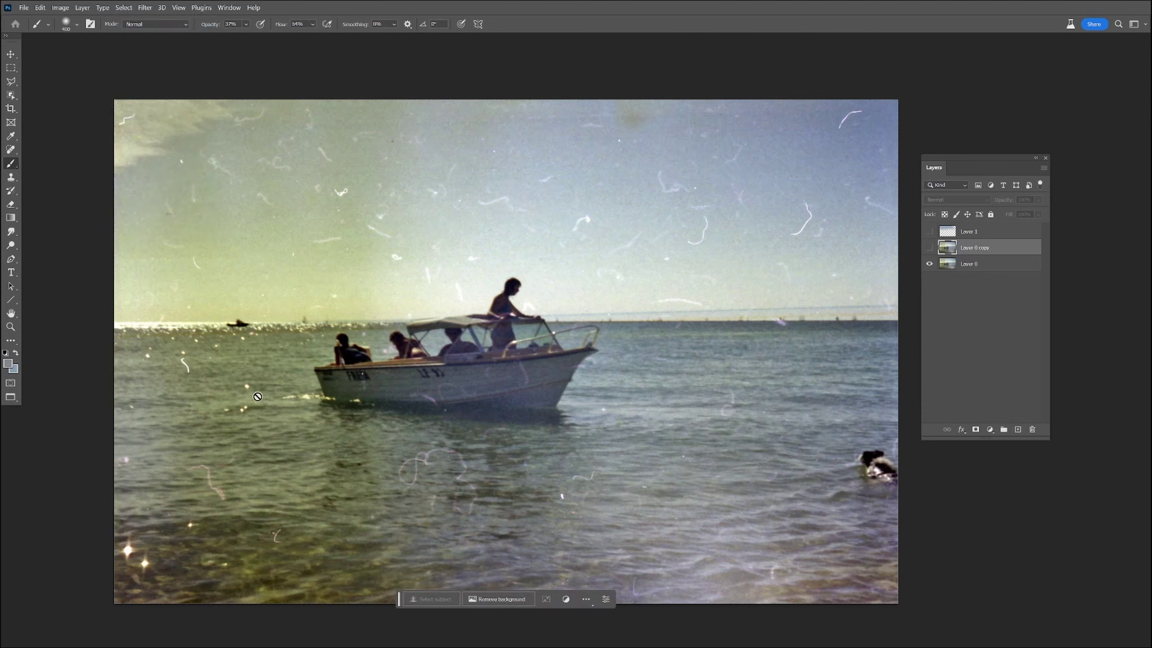
left_click(969, 231)
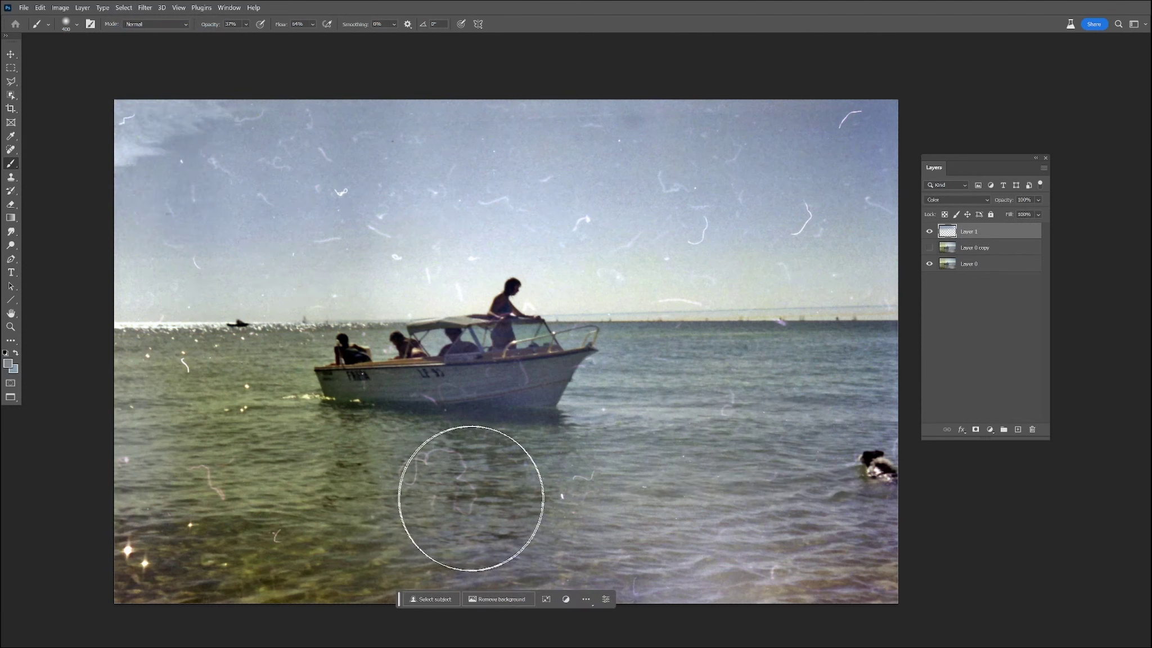
Paint over the green cast in the left and foreground water, also using a tone sampled from the lower-right water.
mouse_move(141, 489)
left_mouse_down()
mouse_move(270, 411)
mouse_move(186, 401)
mouse_move(191, 420)
mouse_move(125, 471)
mouse_move(83, 540)
mouse_move(199, 540)
mouse_move(631, 482)
left_mouse_up()
left_click(744, 541, "alt")
mouse_move(288, 566)
left_mouse_down()
mouse_move(184, 538)
mouse_move(155, 558)
mouse_move(337, 573)
left_mouse_up()
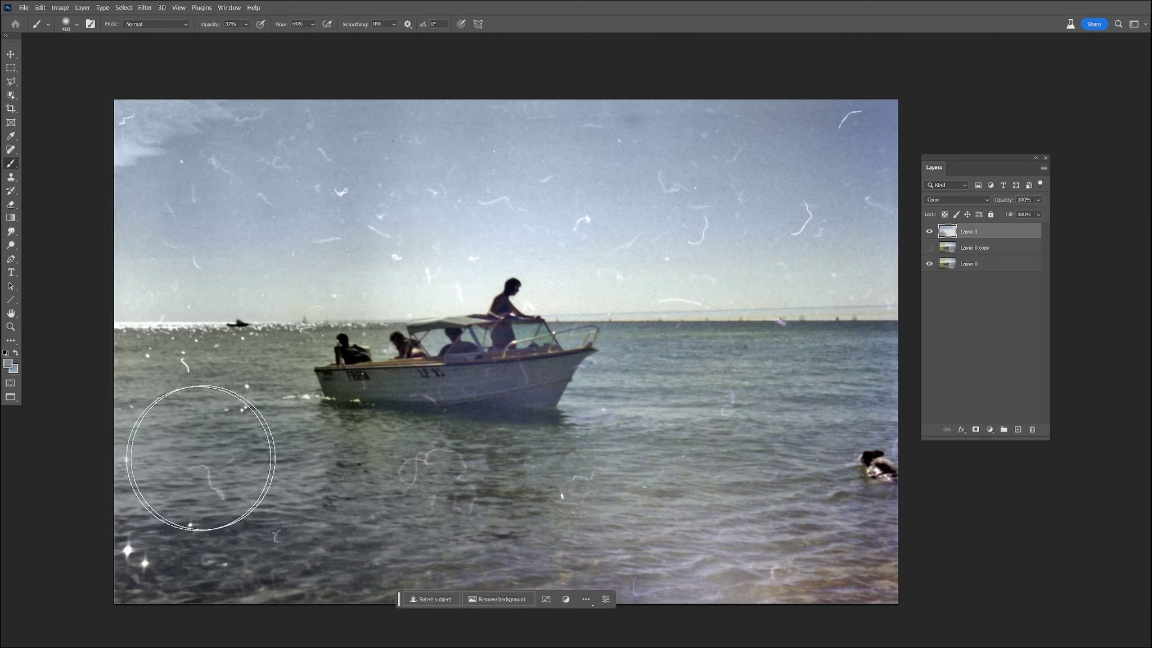
Reduce the brush to 125 and even out the water's colour around and below the boat using tones sampled nearby.
key("bracketleft")
key("bracketleft")
key("bracketleft")
key("bracketleft")
key("bracketleft")
key("bracketleft")
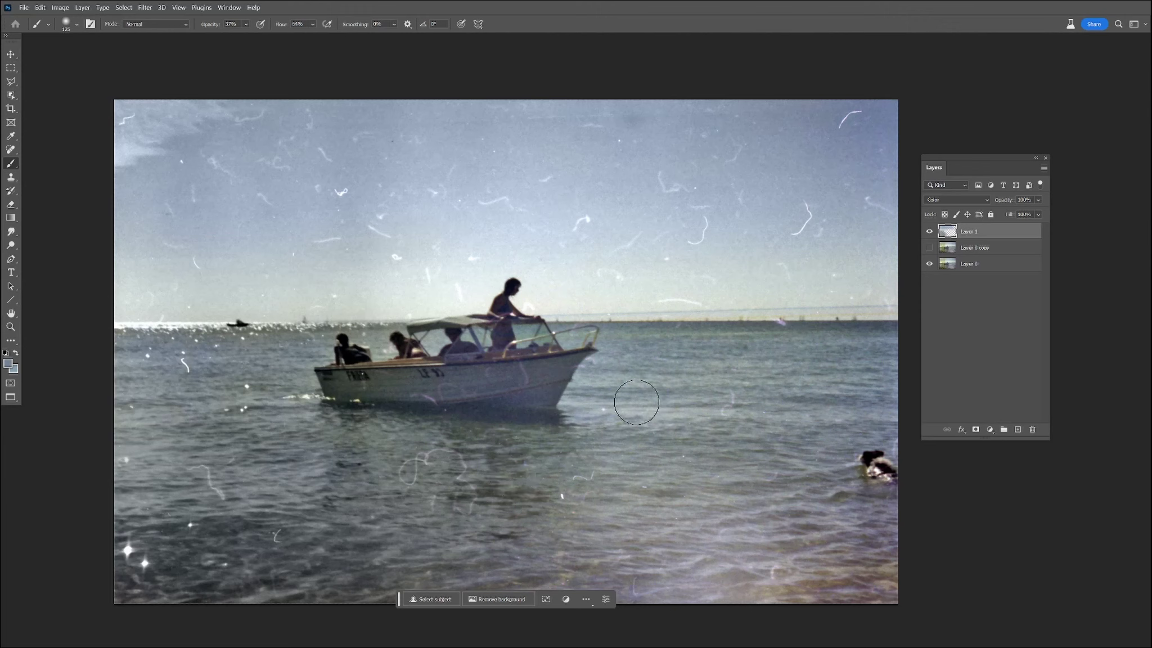
left_click(630, 499, "alt")
left_click(688, 369, "alt")
left_click(630, 515, "alt")
scroll(694, 405, "down", 3)
left_click_drag(644, 380, 669, 301)
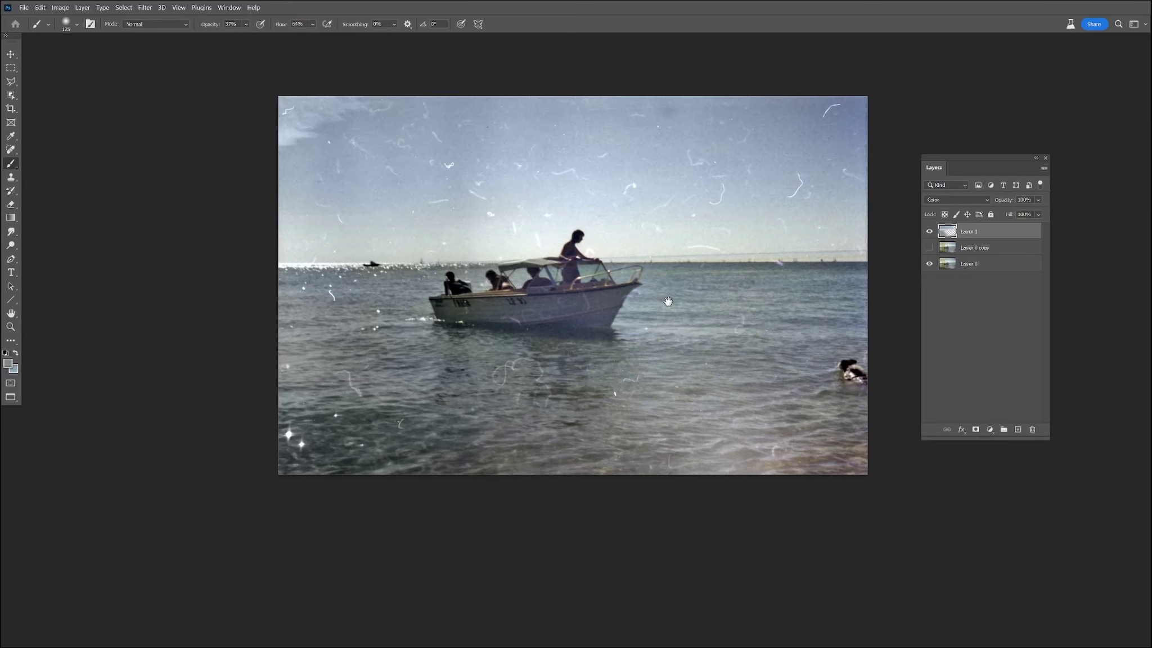
Sample a grey from the boat's hull and paint over the purple cast along the hull and bow.
scroll(568, 309, "up", 5)
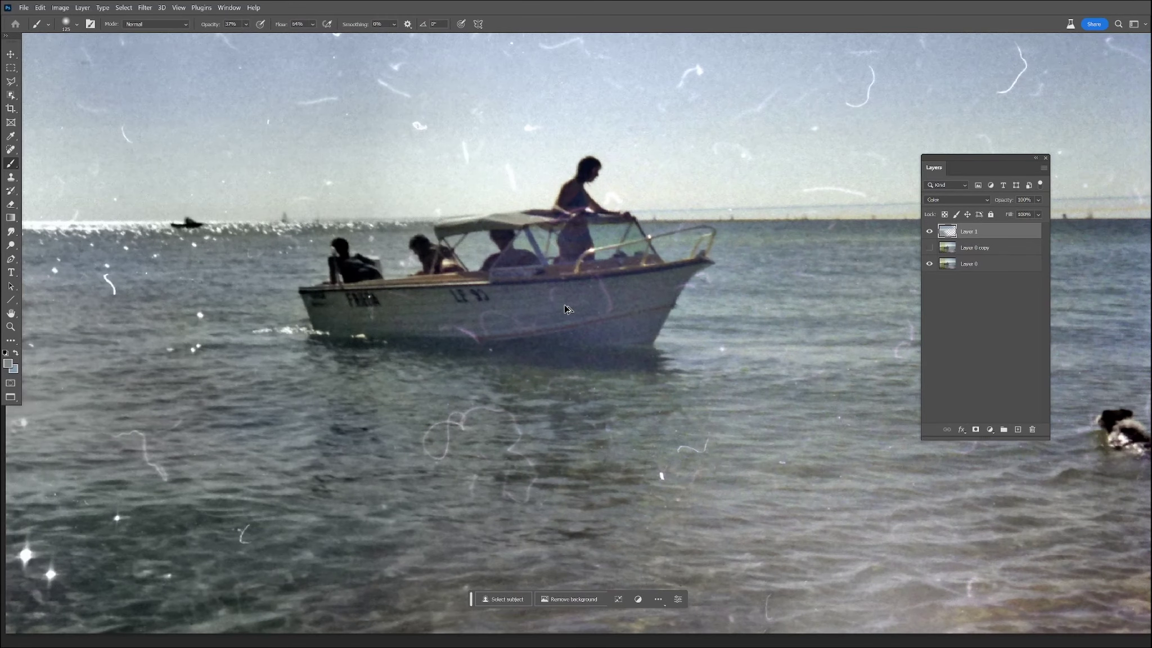
left_click(399, 307, "alt")
scroll(661, 416, "down", 3)
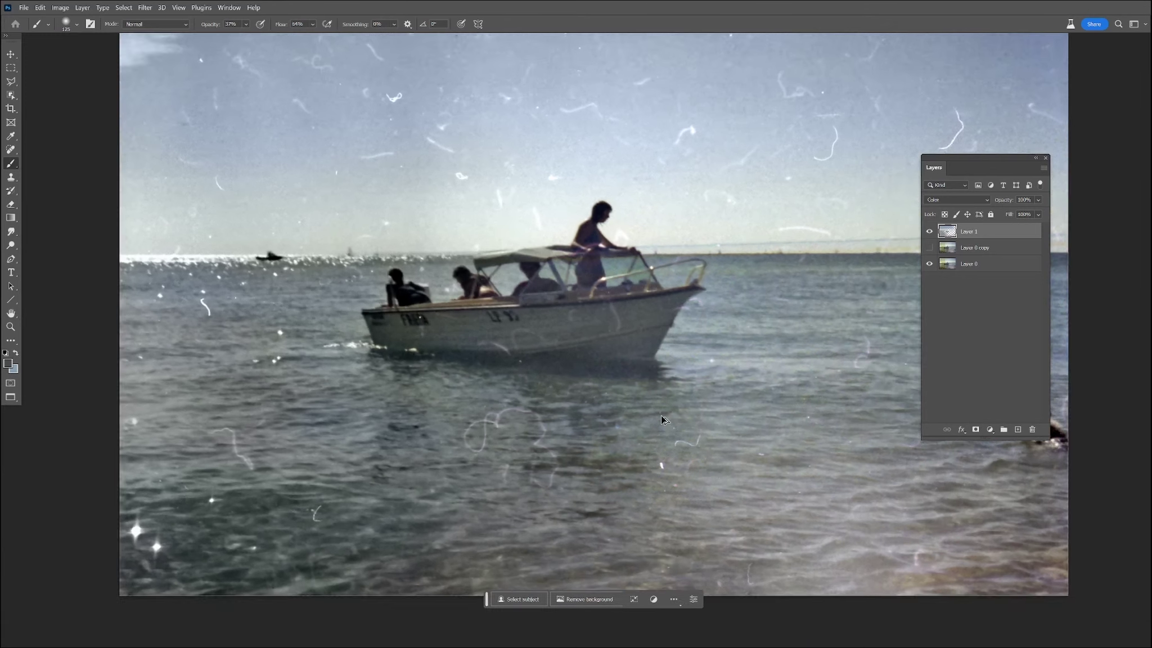
left_click_drag(678, 362, 601, 395)
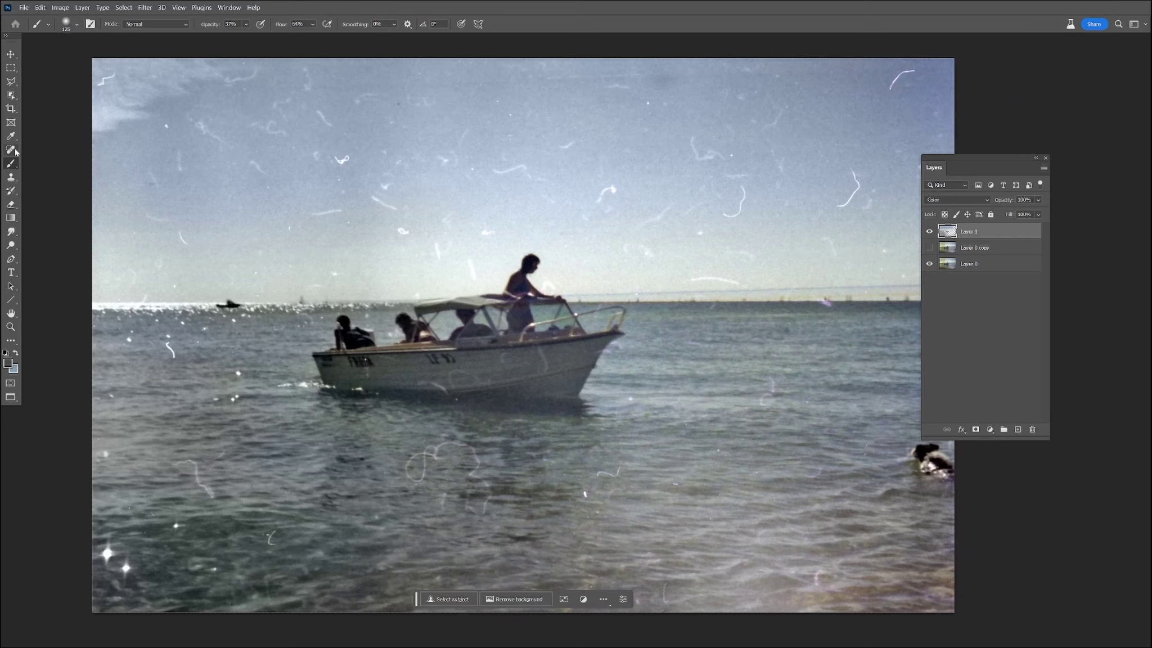
Remove the scratches in the water right of and below the boat on Layer 0 with the Spot Healing Brush.
left_click_drag(12, 150, 56, 151)
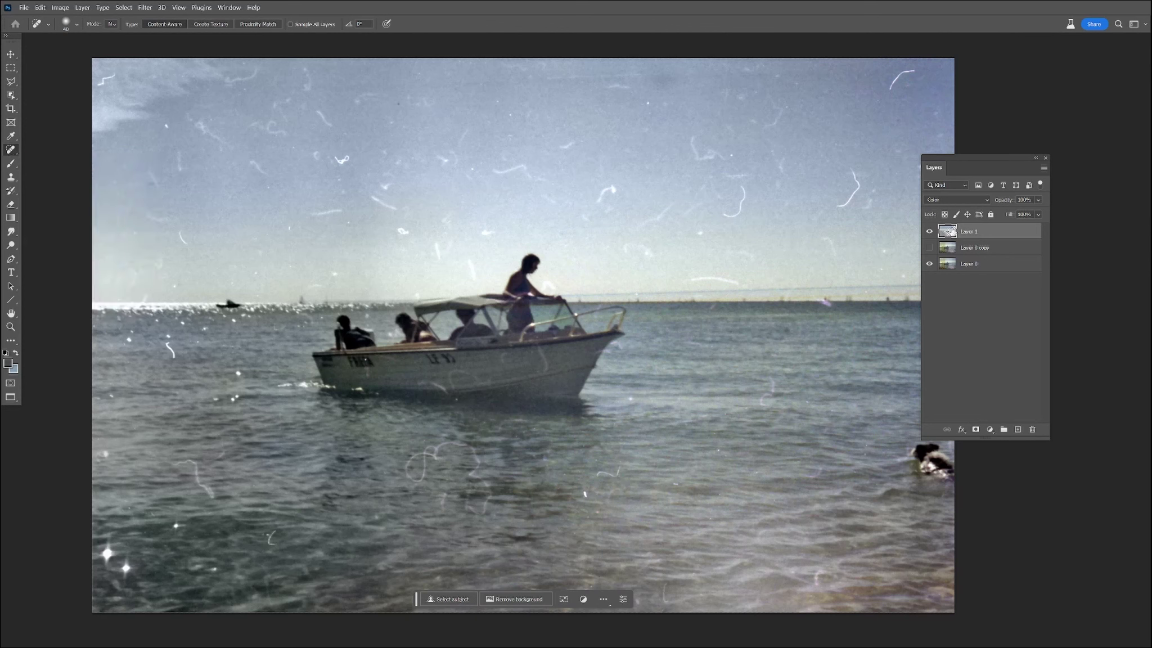
left_click(983, 264)
left_click_drag(779, 374, 763, 415)
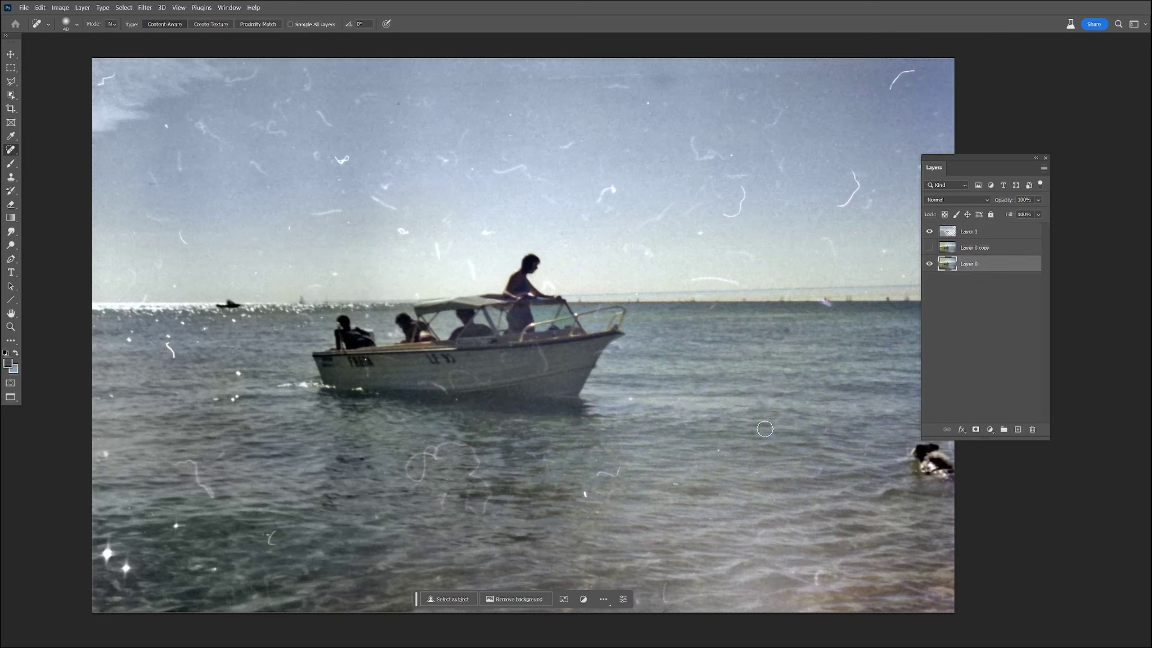
left_click_drag(618, 470, 592, 473)
left_click(582, 494)
left_click(597, 511)
Heal the remaining specks and scratches in the lower-right foreground water.
scroll(600, 522, "up", 2)
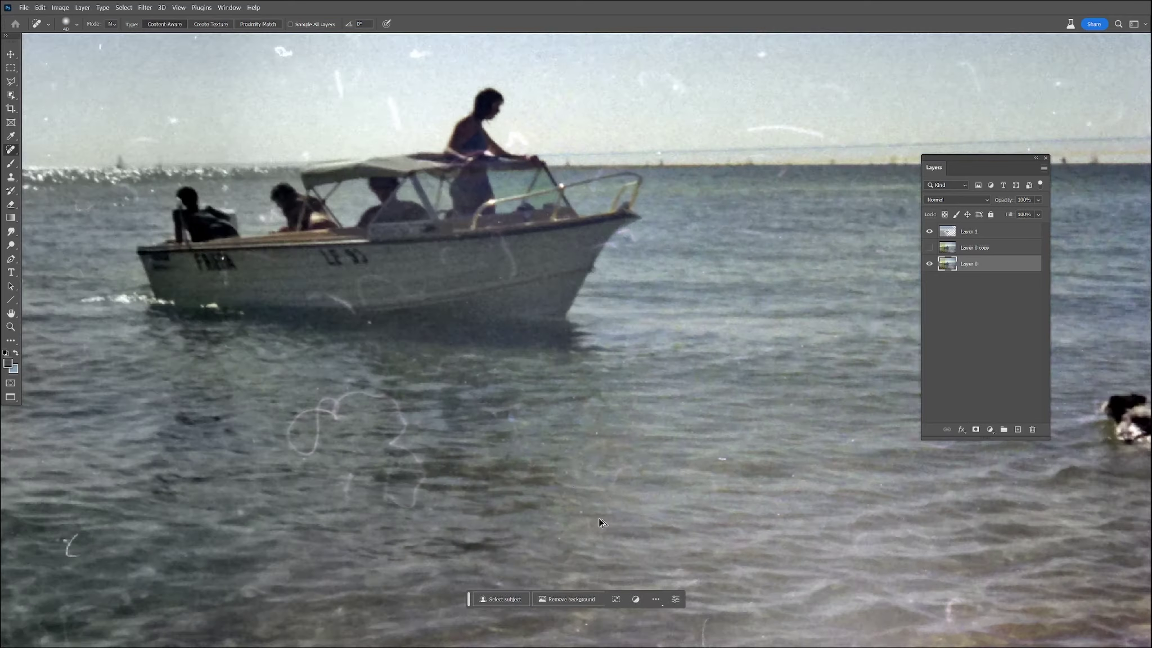
left_click(611, 482)
left_click(558, 532)
left_click(714, 460)
scroll(779, 512, "down", 5)
scroll(779, 512, "right", 4)
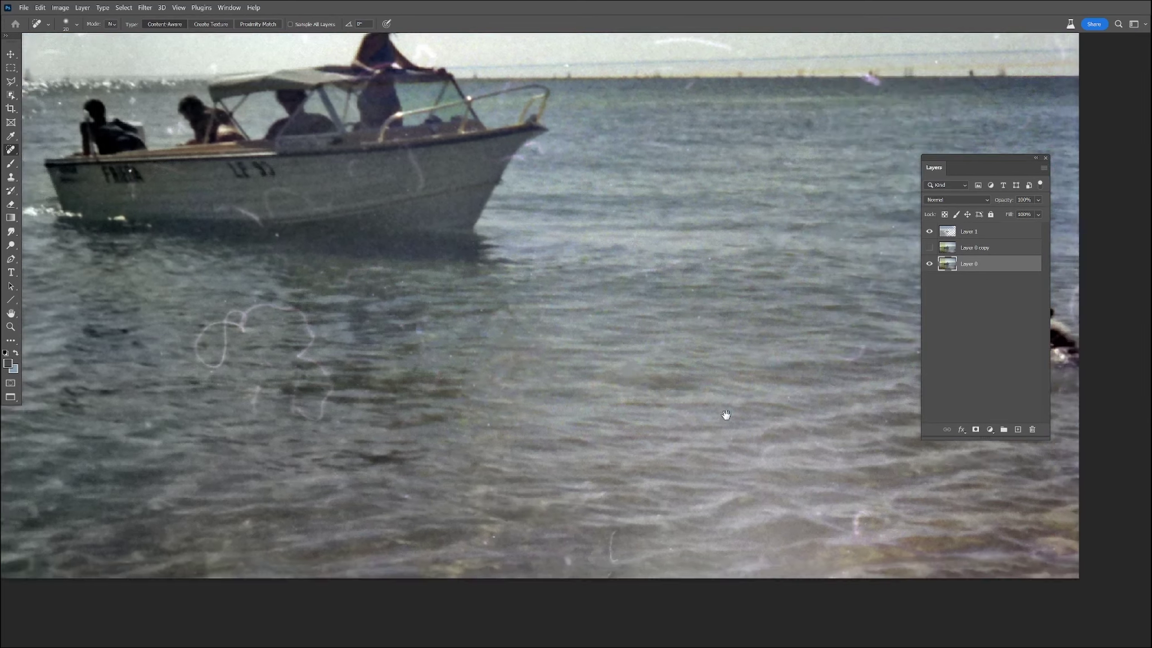
left_click_drag(556, 420, 550, 458)
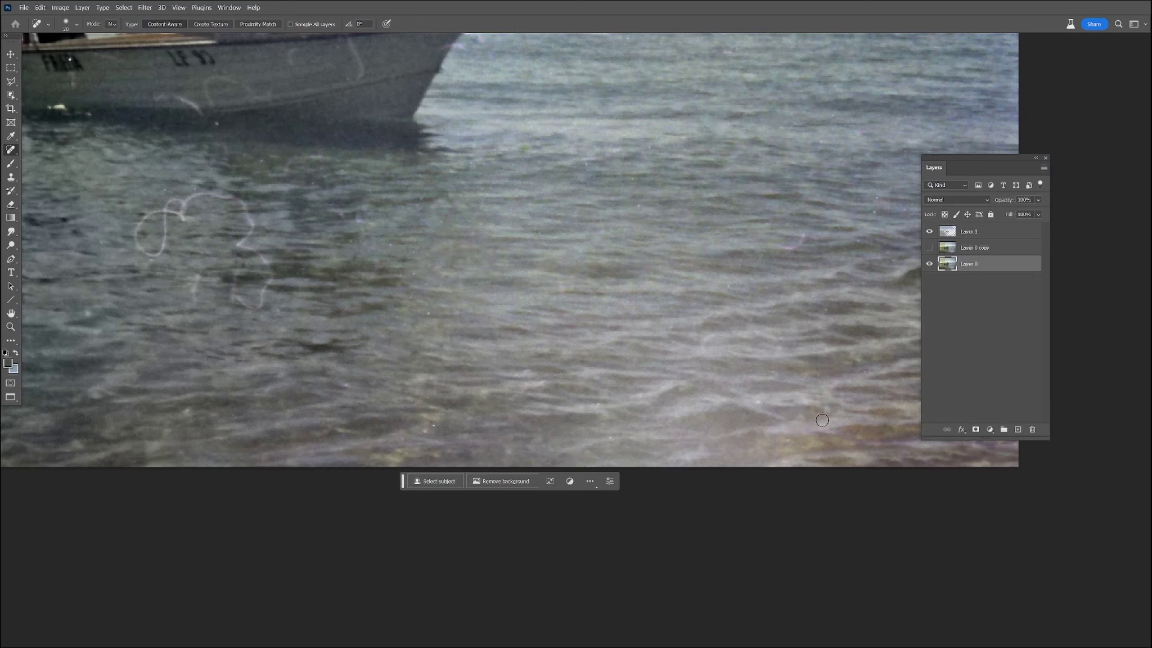
Heal the looping white scratches in the water below the boat.
scroll(616, 438, "up", 3)
scroll(616, 438, "left", 6)
mouse_move(473, 409)
left_mouse_down()
mouse_move(500, 435)
mouse_move(507, 412)
mouse_move(501, 386)
mouse_move(477, 373)
mouse_move(479, 334)
mouse_move(449, 327)
mouse_move(436, 324)
mouse_move(422, 347)
mouse_move(419, 332)
mouse_move(405, 333)
mouse_move(393, 383)
mouse_move(380, 357)
mouse_move(414, 341)
mouse_move(425, 424)
mouse_move(394, 340)
mouse_move(374, 362)
mouse_move(402, 319)
mouse_move(331, 373)
left_mouse_up()
left_click(406, 322)
left_click_drag(488, 355, 489, 343)
mouse_move(430, 312)
left_mouse_down()
mouse_move(524, 306)
mouse_move(563, 286)
mouse_move(596, 286)
left_mouse_up()
mouse_move(597, 302)
left_mouse_down()
mouse_move(560, 302)
mouse_move(593, 366)
left_mouse_up()
Heal the scratches and marks across the boat's hull and bow.
mouse_move(494, 223)
left_mouse_down()
mouse_move(445, 210)
mouse_move(443, 243)
mouse_move(390, 228)
mouse_move(473, 254)
mouse_move(513, 230)
mouse_move(506, 217)
mouse_move(433, 226)
left_mouse_up()
mouse_move(584, 164)
left_mouse_down()
mouse_move(594, 203)
mouse_move(581, 213)
mouse_move(578, 182)
left_mouse_up()
left_click_drag(599, 191, 602, 202)
mouse_move(678, 179)
left_mouse_down()
mouse_move(704, 177)
mouse_move(691, 185)
mouse_move(722, 164)
left_mouse_up()
left_click_drag(686, 121, 679, 99)
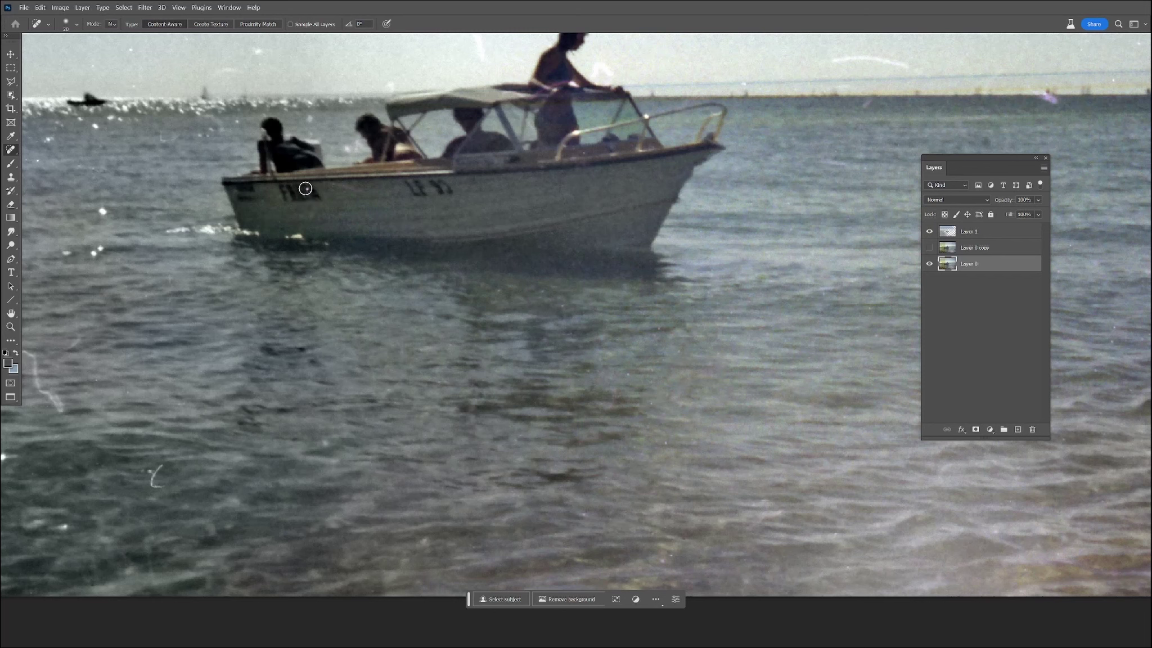
left_click_drag(327, 226, 295, 216)
Heal the hooked and curved scratches in the lower-left foreground water.
scroll(268, 387, "down", 4)
scroll(268, 387, "left", 8)
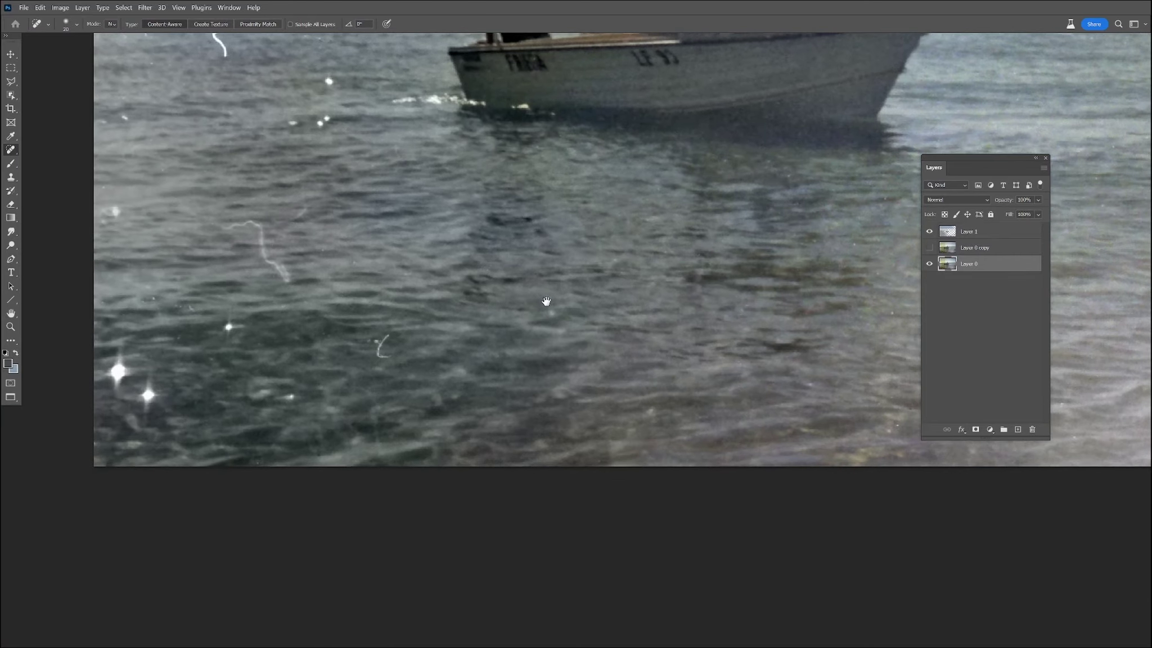
mouse_move(403, 352)
left_mouse_down()
mouse_move(397, 377)
mouse_move(396, 363)
left_mouse_up()
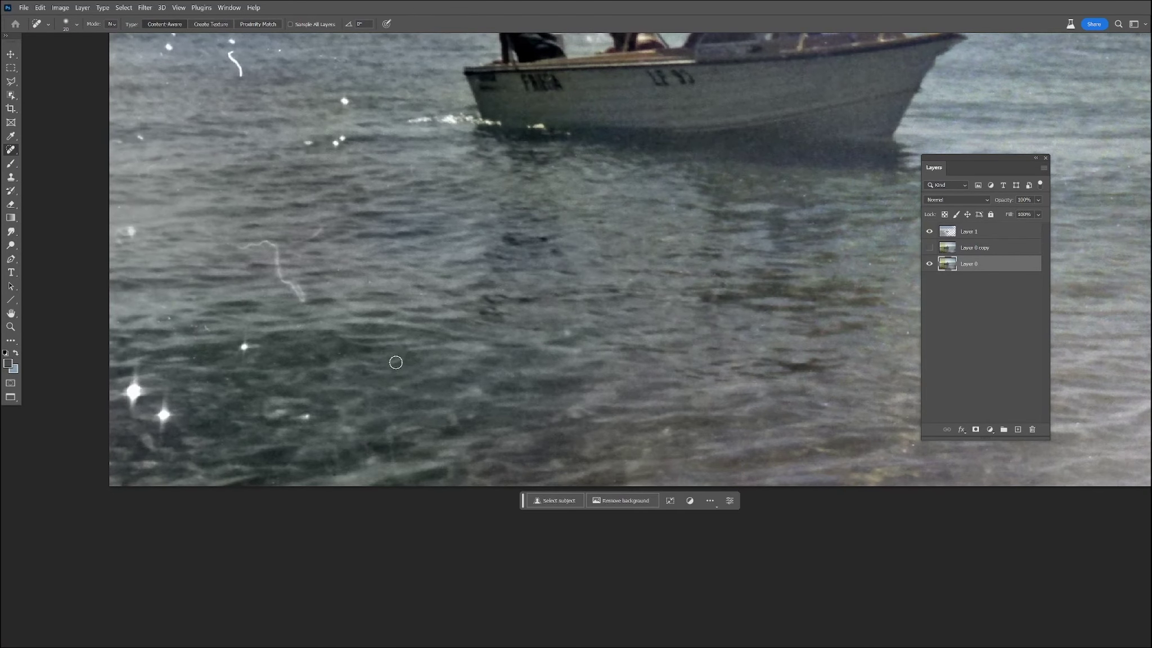
mouse_move(308, 301)
left_mouse_down()
mouse_move(279, 273)
mouse_move(273, 246)
mouse_move(241, 245)
left_mouse_up()
left_click_drag(312, 236, 320, 233)
left_click_drag(290, 268, 286, 274)
left_click_drag(203, 325, 156, 318)
mouse_move(158, 242)
left_mouse_down()
mouse_move(225, 294)
mouse_move(188, 301)
left_mouse_up()
Heal the scratches and spots in the left water between the horizon and the boat's stern.
scroll(250, 272, "up", 5)
mouse_move(270, 280)
left_mouse_down()
mouse_move(295, 284)
mouse_move(284, 263)
left_mouse_up()
left_click_drag(288, 259, 329, 260)
left_click_drag(359, 269, 343, 269)
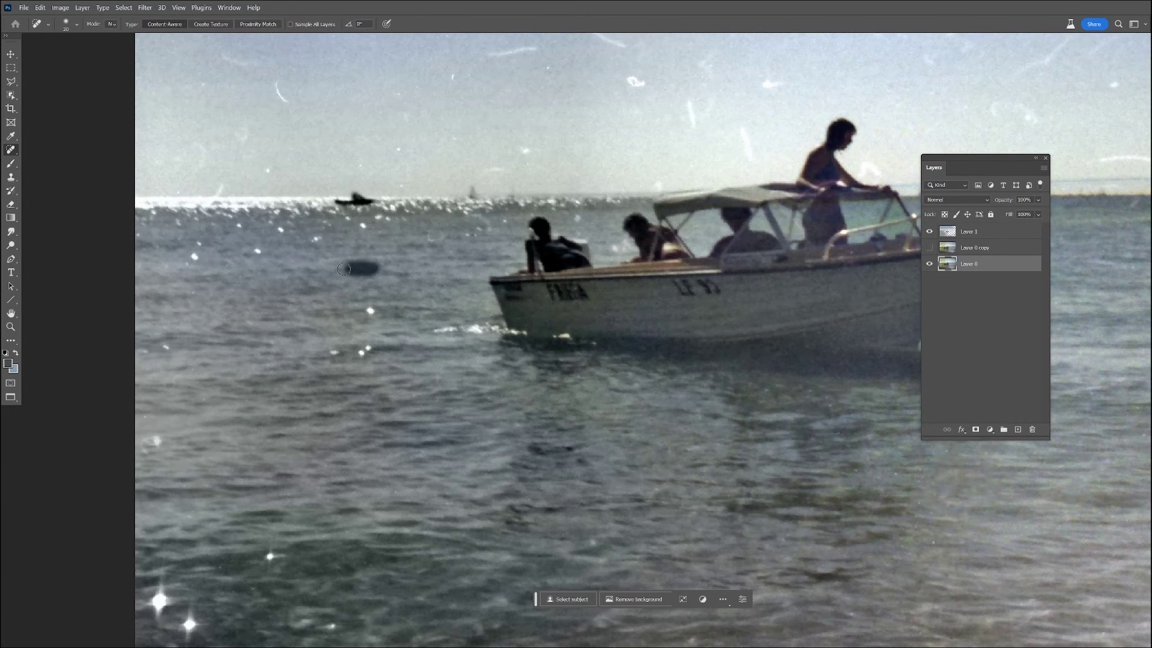
mouse_move(206, 283)
left_mouse_down()
mouse_move(193, 297)
mouse_move(184, 261)
left_mouse_up()
left_click(163, 268)
Heal the small blemishes in the pale sky just above the horizon left of the boat.
mouse_move(455, 232)
left_mouse_down()
mouse_move(428, 231)
mouse_move(416, 324)
left_mouse_up()
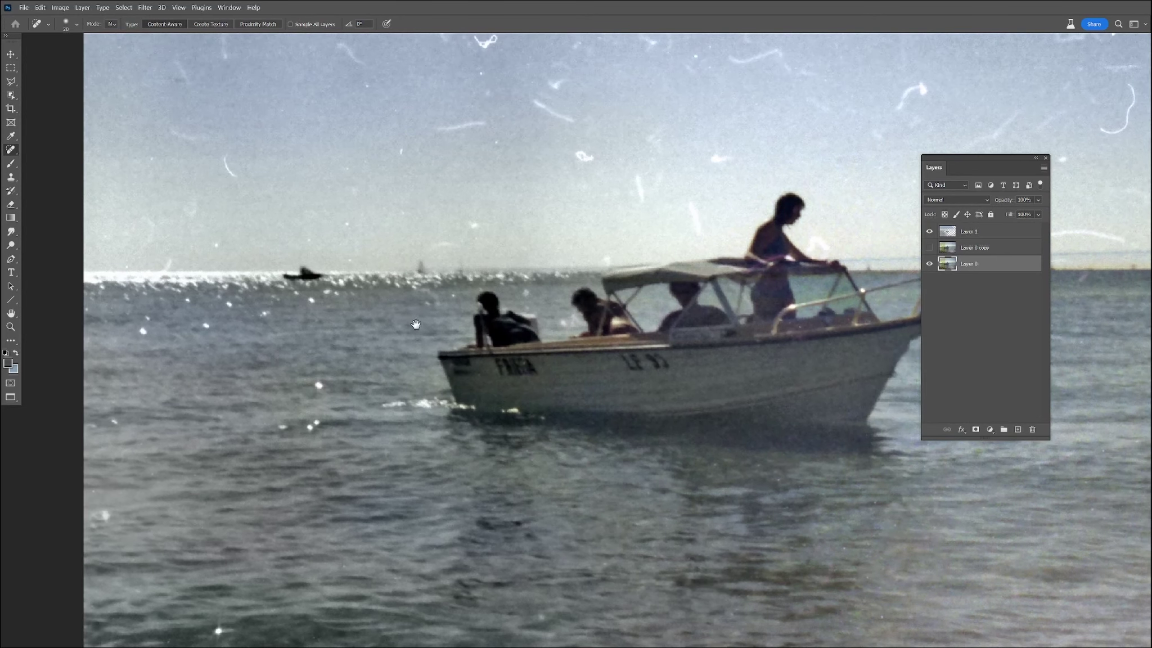
mouse_move(451, 241)
left_mouse_down()
mouse_move(432, 246)
mouse_move(470, 238)
mouse_move(460, 244)
left_mouse_up()
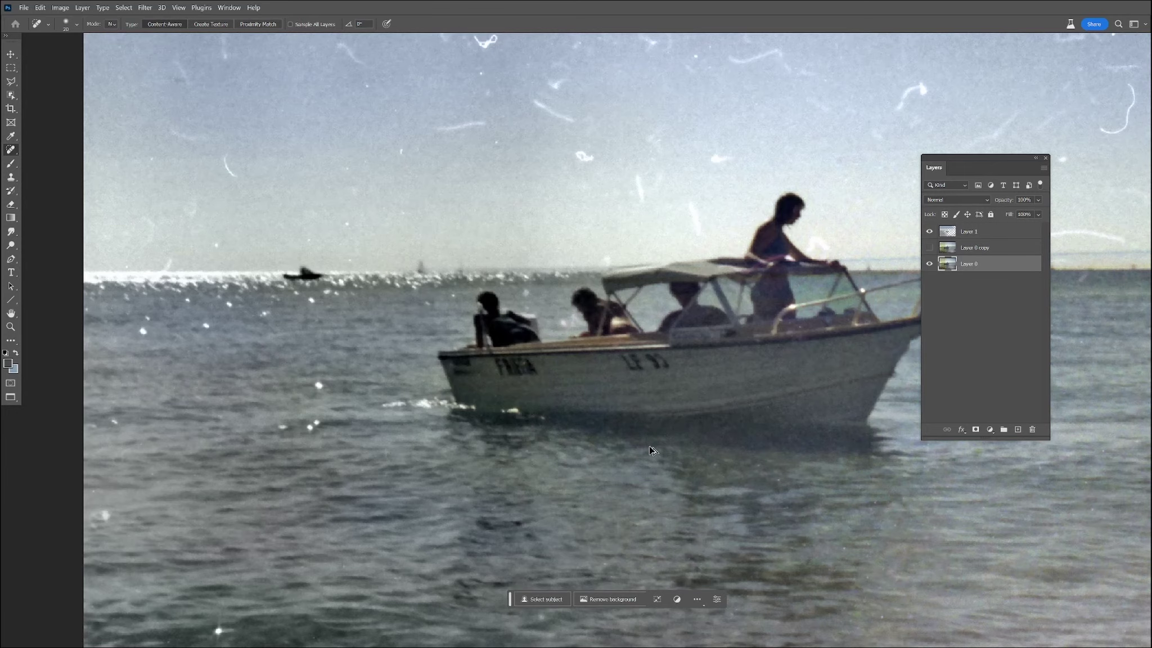
scroll(650, 450, "down", 2)
mouse_move(226, 298)
left_mouse_down()
mouse_move(214, 296)
mouse_move(225, 253)
mouse_move(263, 241)
left_mouse_up()
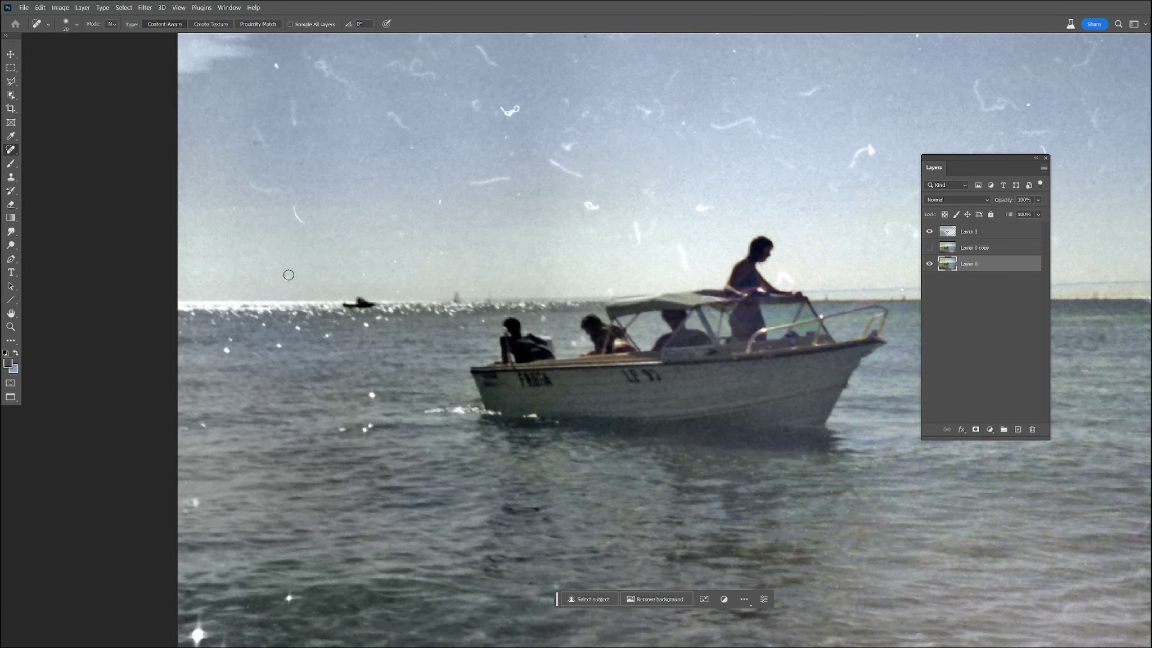
left_click_drag(353, 277, 372, 271)
Heal several thin scratches higher up in the left part of the sky.
left_click_drag(449, 256, 397, 214)
mouse_move(417, 142)
left_mouse_down()
mouse_move(440, 222)
mouse_move(438, 206)
left_mouse_up()
left_click_drag(294, 204, 307, 224)
left_click_drag(249, 182, 275, 191)
left_click_drag(260, 121, 263, 154)
mouse_move(298, 94)
left_mouse_down()
mouse_move(287, 180)
mouse_move(270, 194)
left_mouse_up()
scroll(731, 453, "down", 2)
left_click_drag(1110, 473, 817, 416)
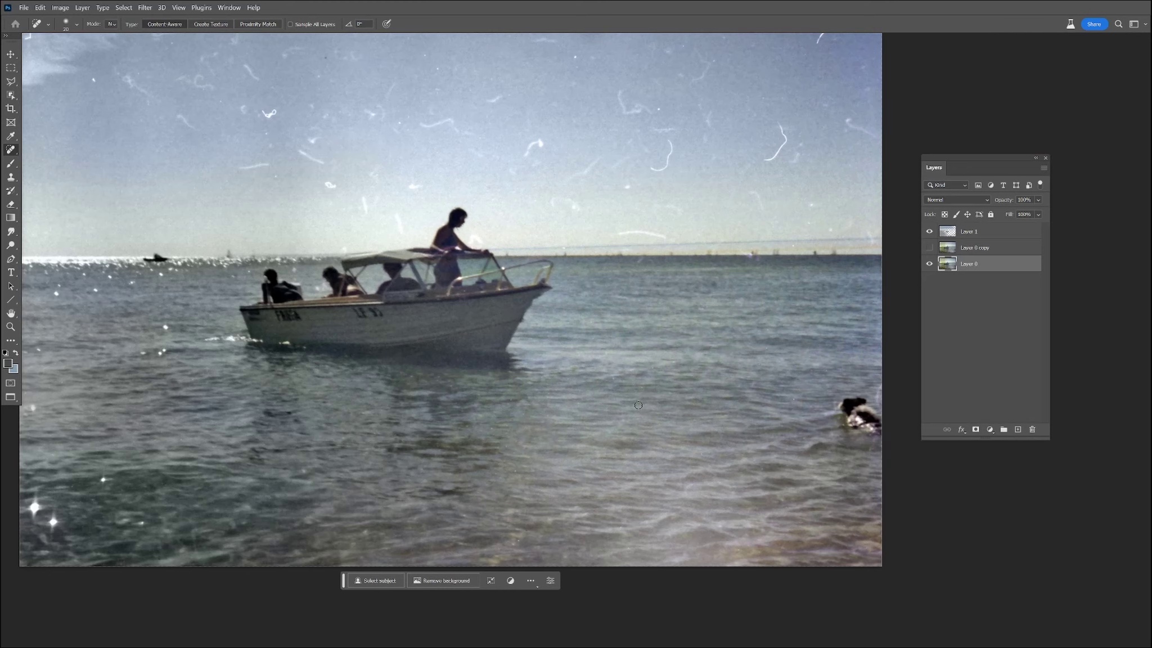
Heal the marks around the swimming dog and the small spots in the water in front of it.
scroll(829, 441, "up", 3)
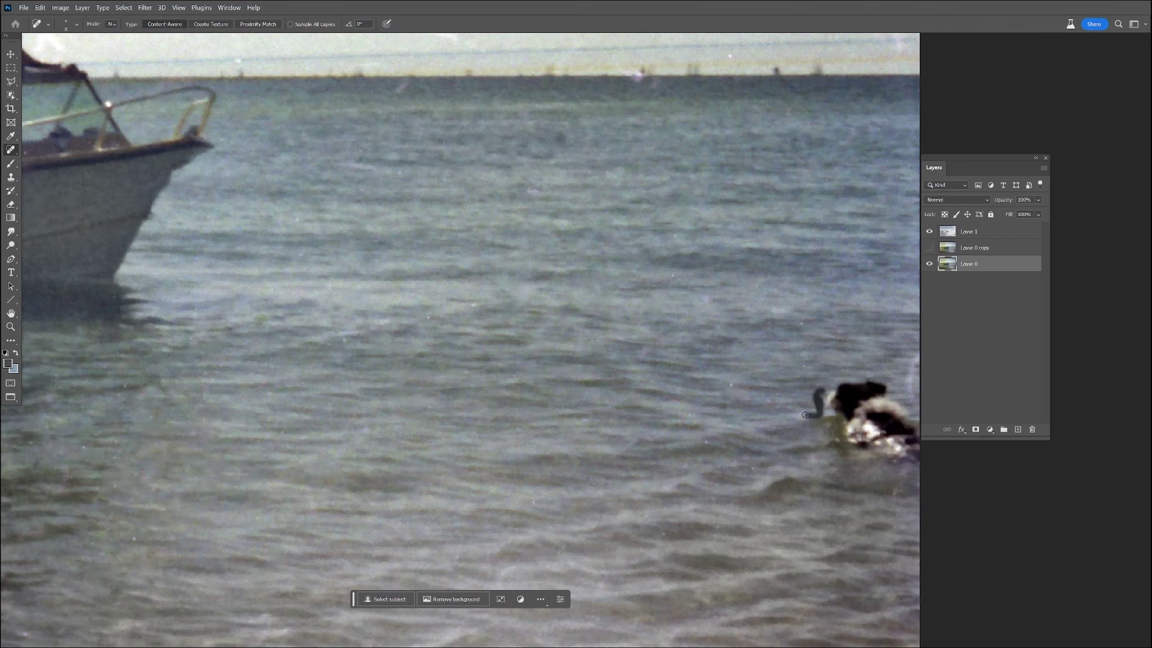
left_click_drag(801, 414, 818, 392)
mouse_move(908, 396)
left_mouse_down()
mouse_move(908, 353)
mouse_move(916, 394)
left_mouse_up()
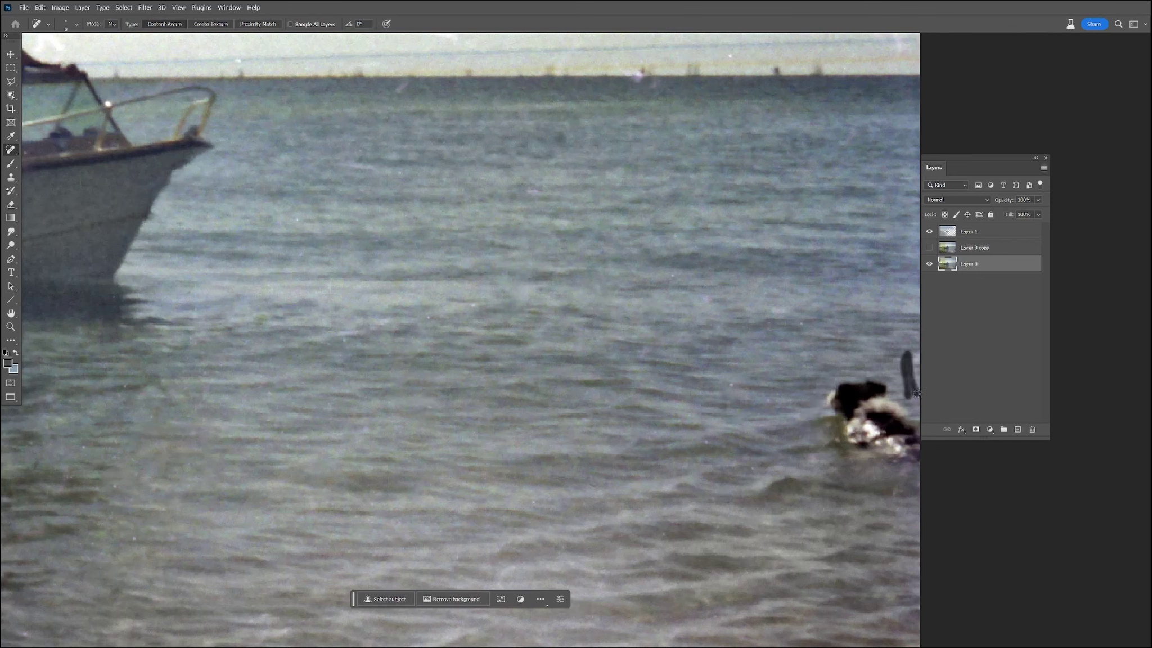
left_click_drag(915, 350, 911, 392)
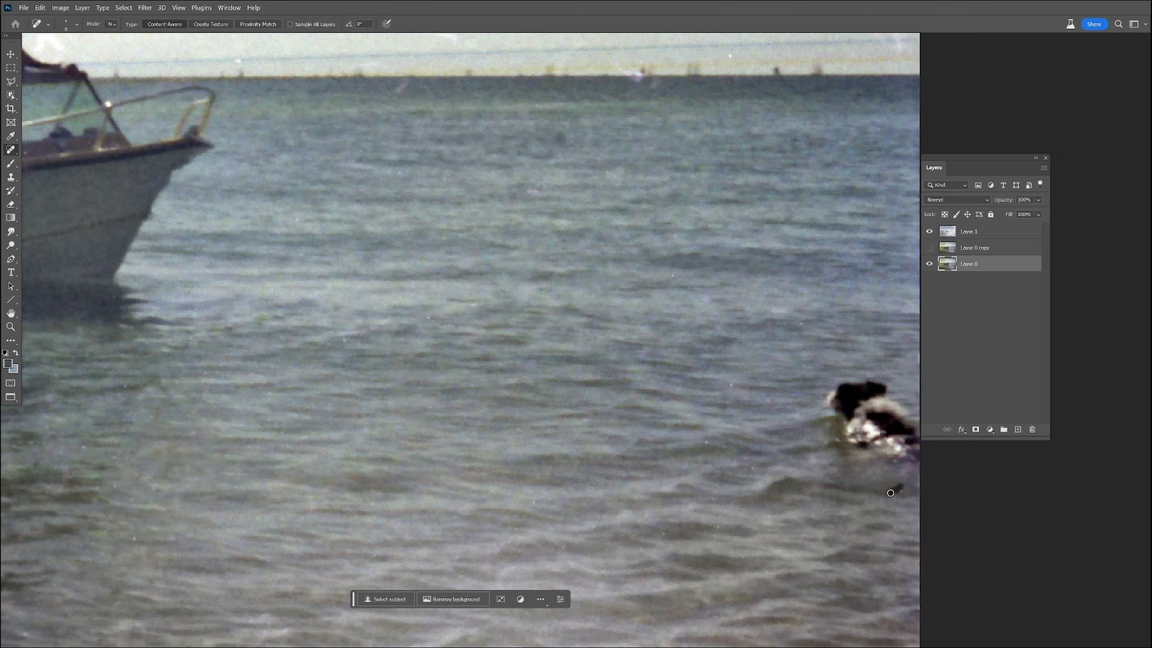
left_click_drag(741, 461, 769, 473)
left_click(700, 437)
left_click_drag(715, 437, 703, 440)
Heal the curved scratches and specks in the right part of the sky, from the horizon upward.
scroll(703, 458, "down", 5)
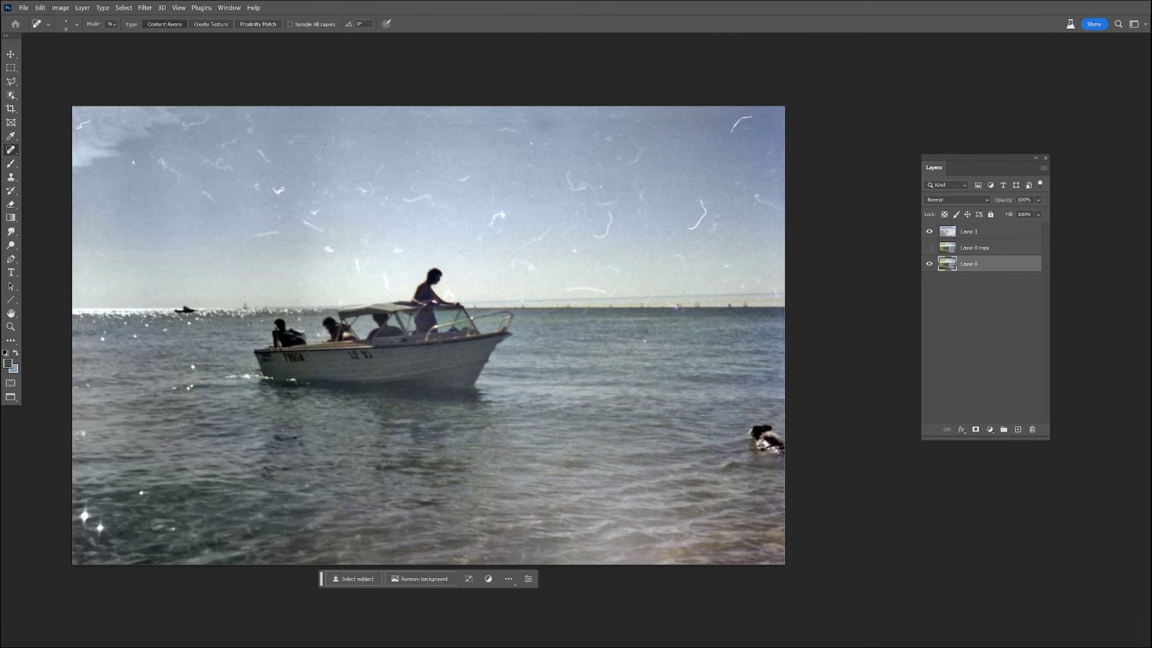
left_click_drag(644, 341, 675, 360)
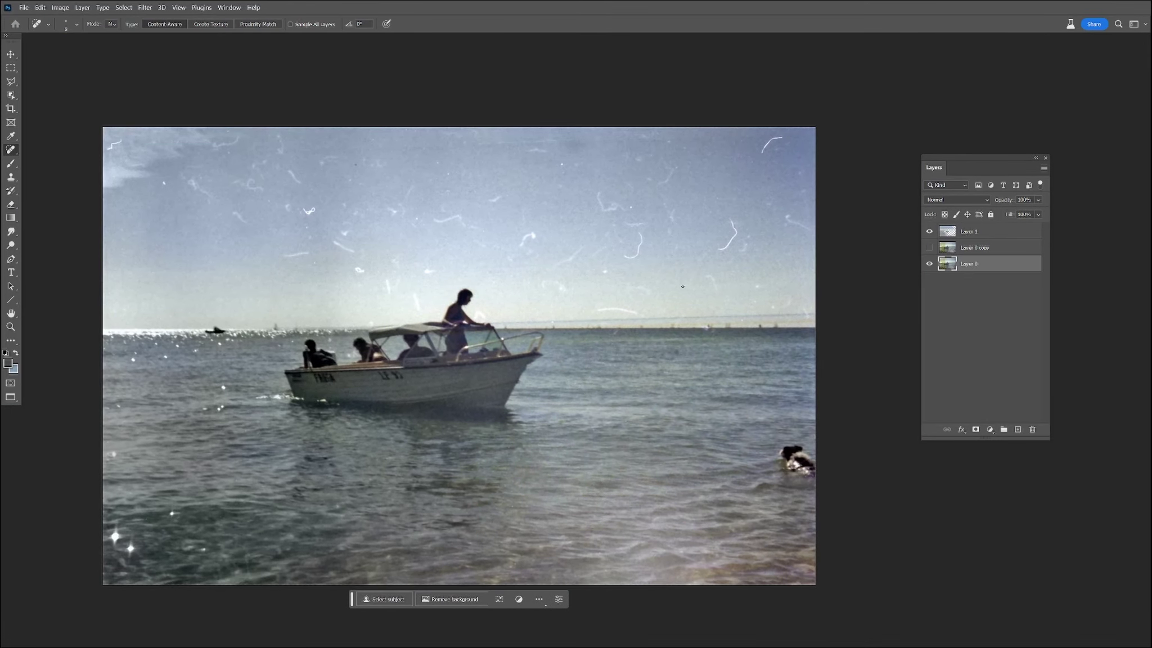
left_click(755, 303)
left_click_drag(805, 318, 806, 319)
left_click_drag(723, 251, 733, 214)
left_click_drag(752, 235, 744, 254)
mouse_move(722, 253)
left_mouse_down()
mouse_move(737, 227)
mouse_move(792, 216)
mouse_move(812, 233)
left_mouse_up()
mouse_move(761, 151)
left_mouse_down()
mouse_move(766, 148)
mouse_move(781, 135)
mouse_move(763, 150)
left_mouse_up()
left_click_drag(791, 162, 798, 183)
left_click_drag(707, 276, 714, 295)
mouse_move(650, 313)
left_mouse_down()
mouse_move(596, 309)
mouse_move(646, 292)
mouse_move(619, 288)
mouse_move(634, 235)
left_mouse_up()
left_click_drag(678, 208, 662, 239)
Heal the remaining scratches in the upper-right sky using a slightly larger spot healing brush.
key("bracketright")
left_click_drag(703, 194, 751, 198)
left_click_drag(764, 198, 784, 227)
left_click_drag(800, 190, 800, 190)
left_click_drag(792, 146, 792, 146)
left_click_drag(793, 181, 795, 197)
left_click_drag(672, 257, 669, 233)
left_click_drag(705, 284, 709, 272)
left_click(705, 261)
left_click_drag(741, 228, 737, 231)
left_click_drag(780, 186, 771, 211)
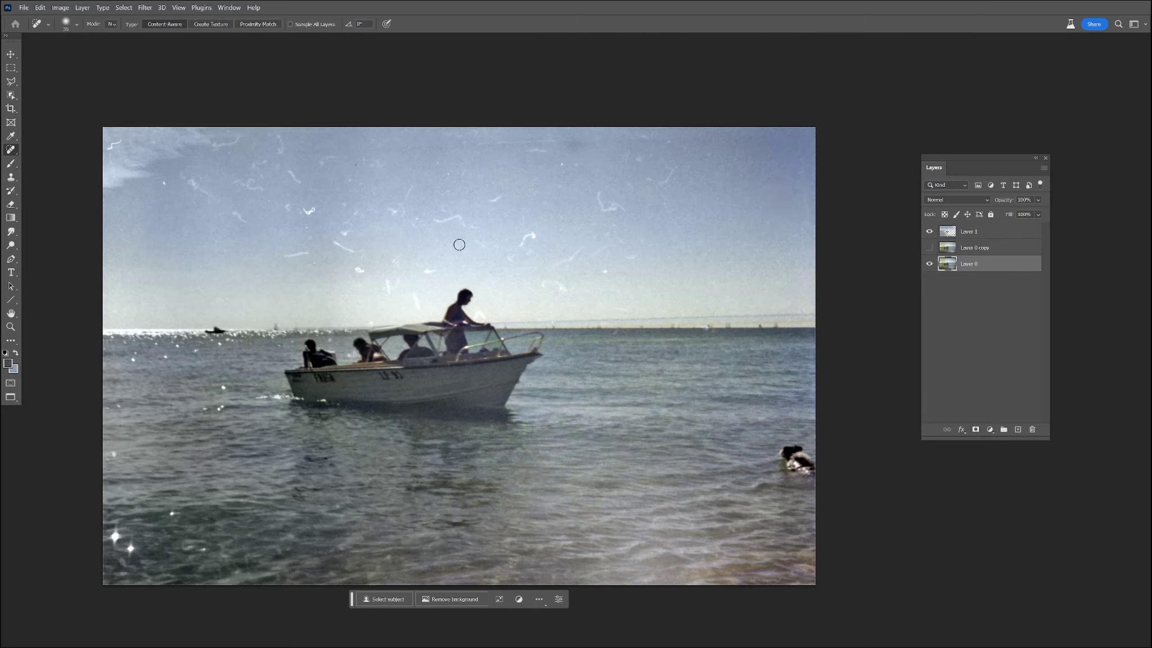
Use a much larger Healing Brush, sampling clean sky on the right, to cover the scratches in the centre-right sky.
right_click(10, 150)
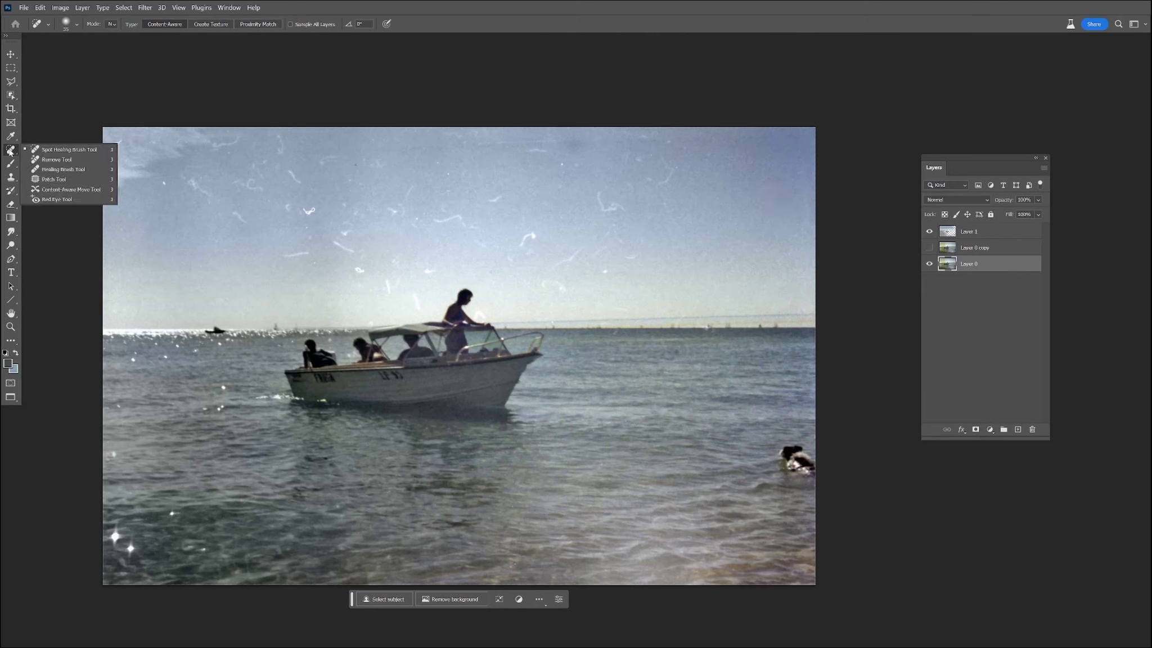
left_click(63, 170)
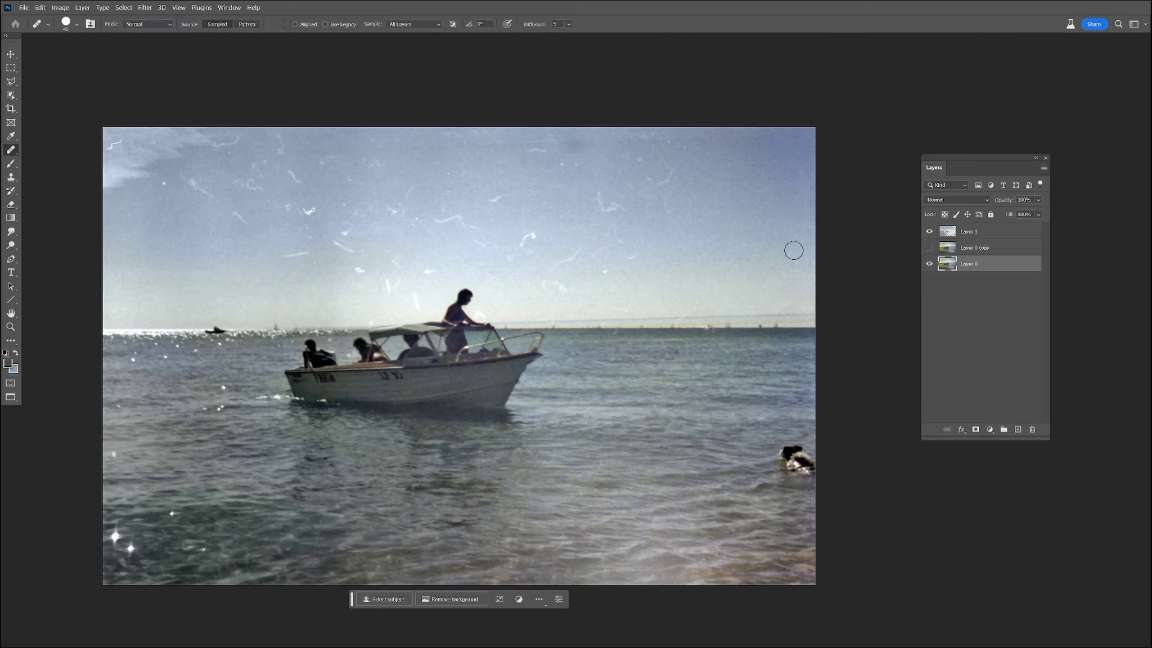
key("bracketright")
key("bracketright")
key("bracketright")
key("bracketright")
key("bracketright")
key("bracketright")
key("bracketright")
key("bracketright")
key("bracketright")
left_click(742, 230, "alt")
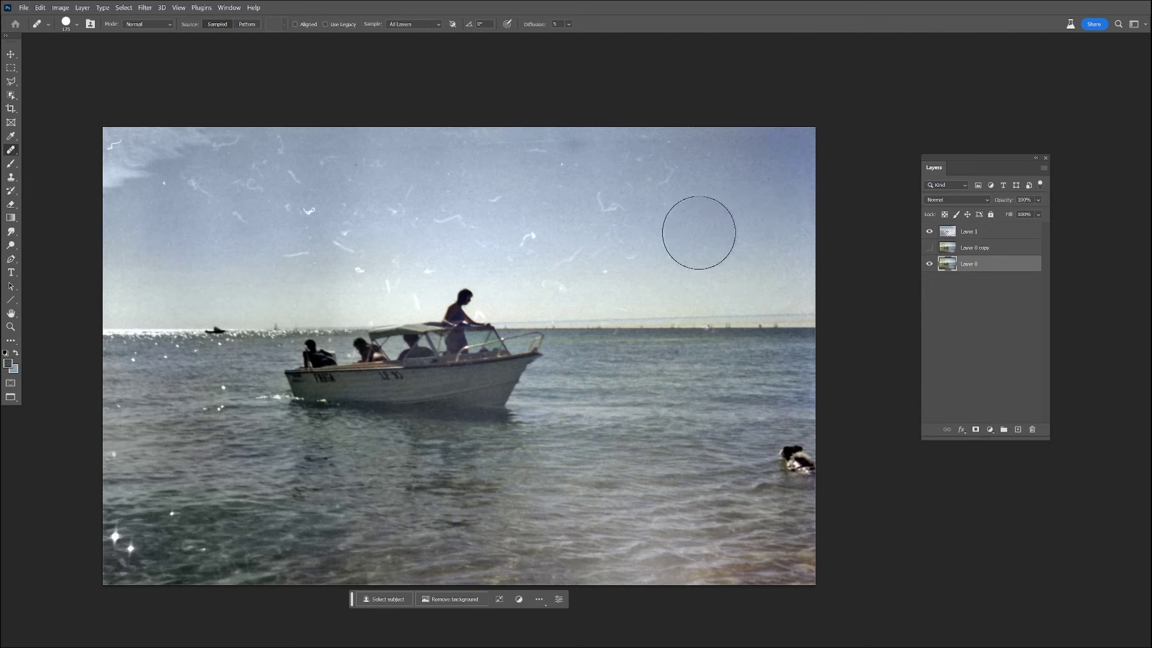
left_click(605, 201)
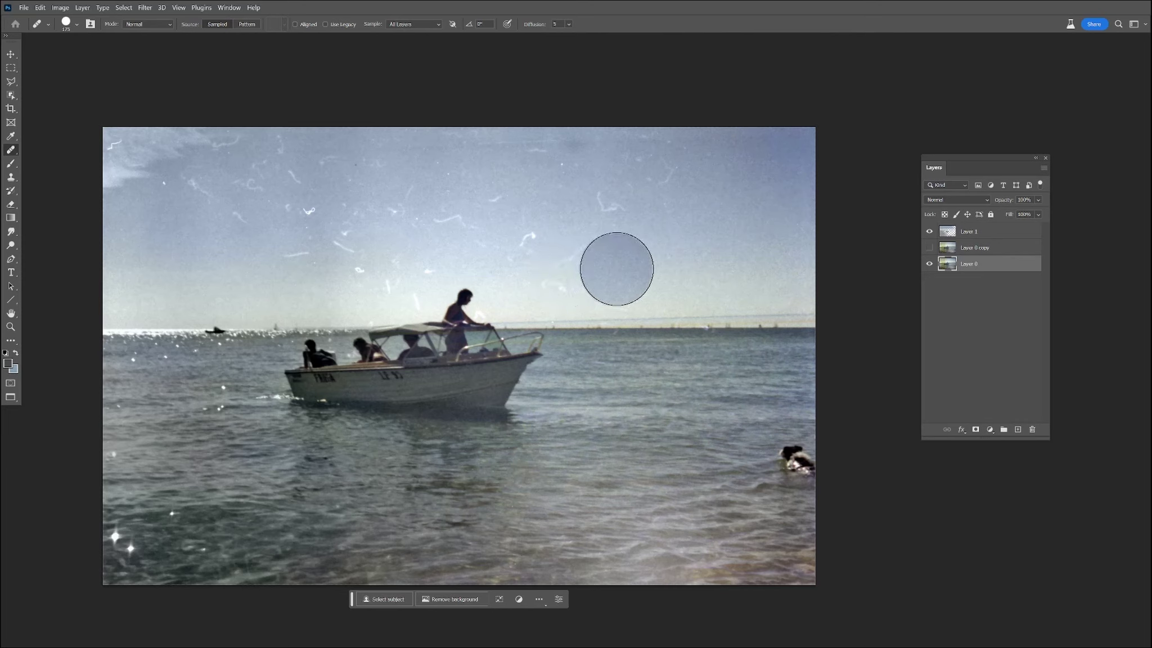
mouse_move(574, 271)
left_mouse_down()
mouse_move(605, 263)
mouse_move(607, 225)
mouse_move(538, 248)
mouse_move(549, 271)
mouse_move(597, 226)
left_mouse_up()
left_click_drag(635, 175, 580, 262)
mouse_move(557, 167)
left_mouse_down()
mouse_move(513, 160)
mouse_move(577, 172)
left_mouse_up()
Heal the scratches above the boat's bow and the standing figure, plus leftover specks farther right in the sky.
left_click(530, 291)
left_click(540, 315)
left_click(689, 189)
left_click(712, 167)
left_click(619, 207)
left_click(506, 226)
left_click(399, 206)
left_click(429, 213)
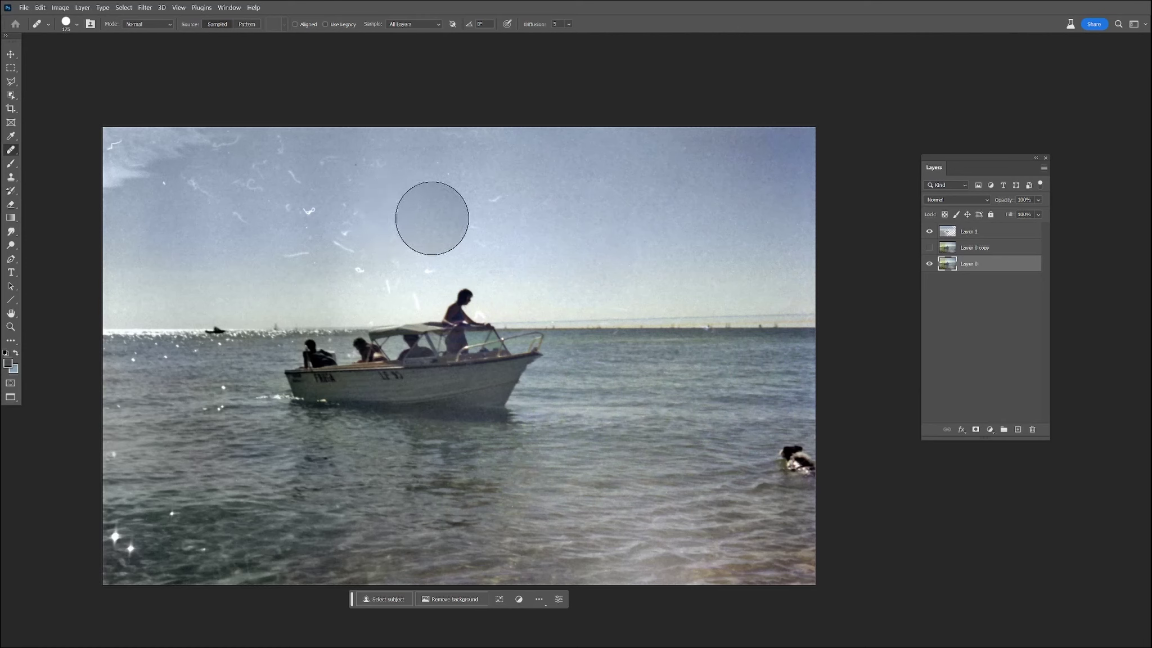
Heal the scratches across the left and central sky between the cloud and the boat's canopy.
left_click(399, 281)
left_click(377, 273)
left_click(255, 267)
left_click(210, 177)
mouse_move(200, 199)
left_mouse_down()
mouse_move(237, 199)
mouse_move(239, 216)
mouse_move(308, 181)
mouse_move(291, 158)
mouse_move(363, 165)
mouse_move(345, 226)
mouse_move(301, 218)
mouse_move(298, 242)
left_mouse_up()
mouse_move(501, 219)
left_mouse_down()
mouse_move(483, 224)
mouse_move(525, 232)
mouse_move(515, 254)
mouse_move(506, 248)
left_mouse_up()
mouse_move(360, 167)
left_mouse_down()
mouse_move(375, 165)
mouse_move(360, 168)
left_mouse_up()
mouse_move(226, 236)
left_mouse_down()
mouse_move(203, 247)
mouse_move(218, 281)
mouse_move(162, 262)
left_mouse_up()
left_click_drag(382, 236, 382, 236)
left_click_drag(616, 281, 651, 234)
left_click(398, 249)
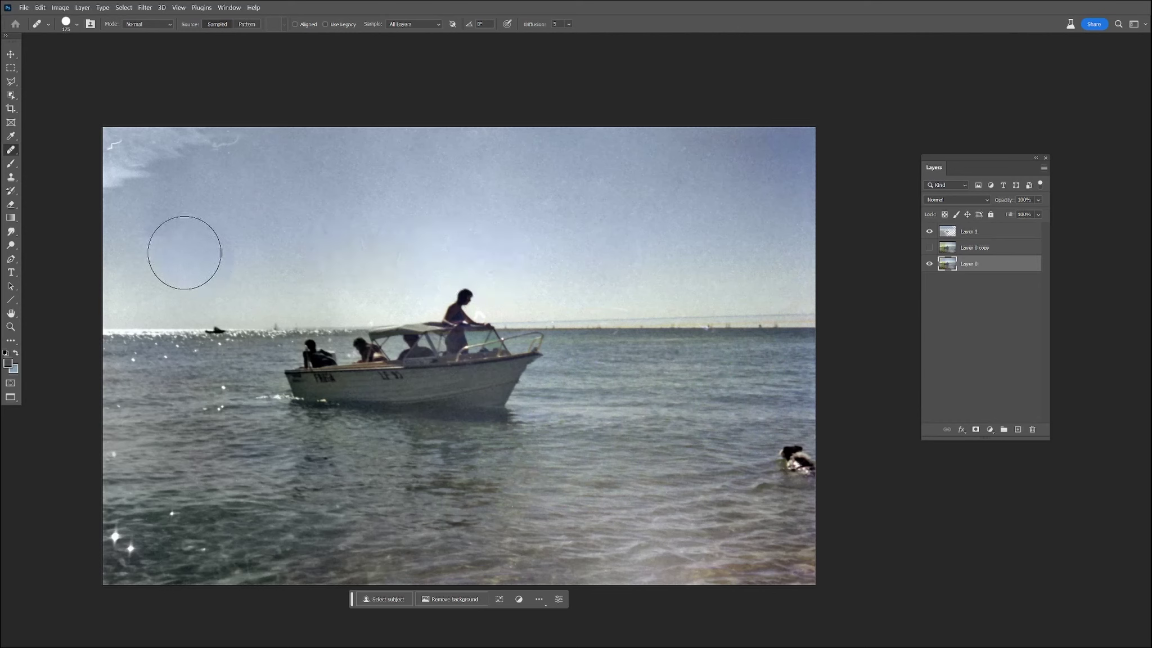
Heal the remaining faint specks scattered across the central and right sky with the Healing Brush.
left_click(466, 227)
left_click(682, 188)
left_click(726, 177)
left_click(741, 168)
left_click(778, 202)
left_click(659, 216)
left_click(610, 161)
left_click(582, 181)
left_click(516, 278)
left_click(784, 329)
left_click(586, 401)
Heal the thin scratches in and beside the upper-left cloud with the Spot Healing Brush.
left_click(130, 190)
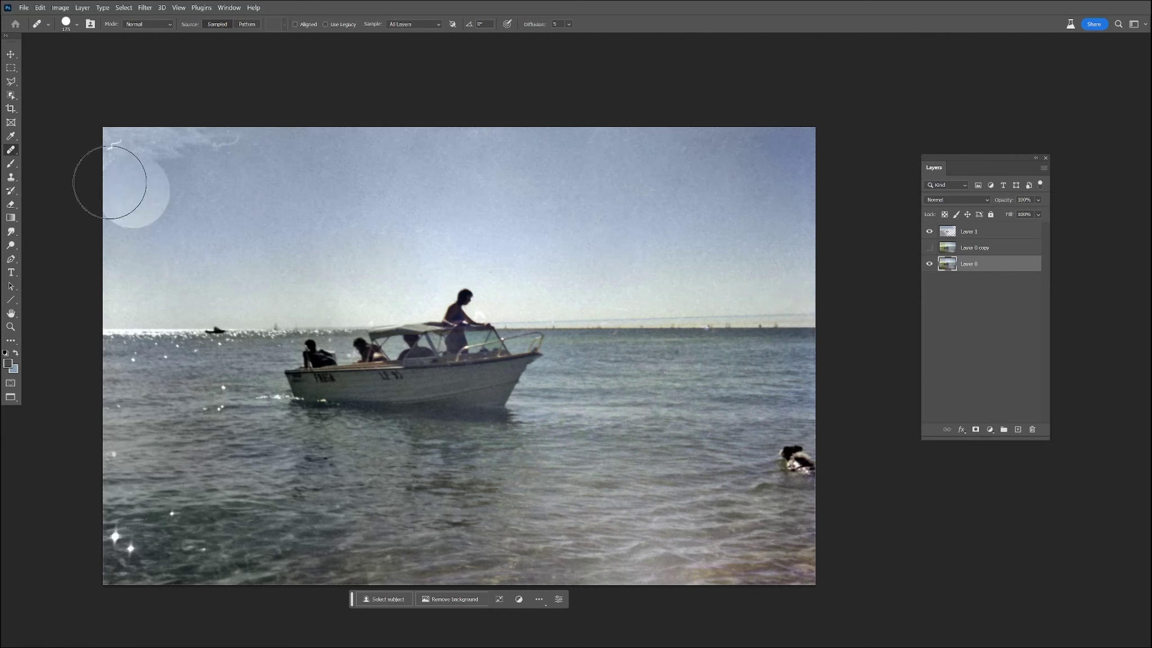
right_click(10, 152)
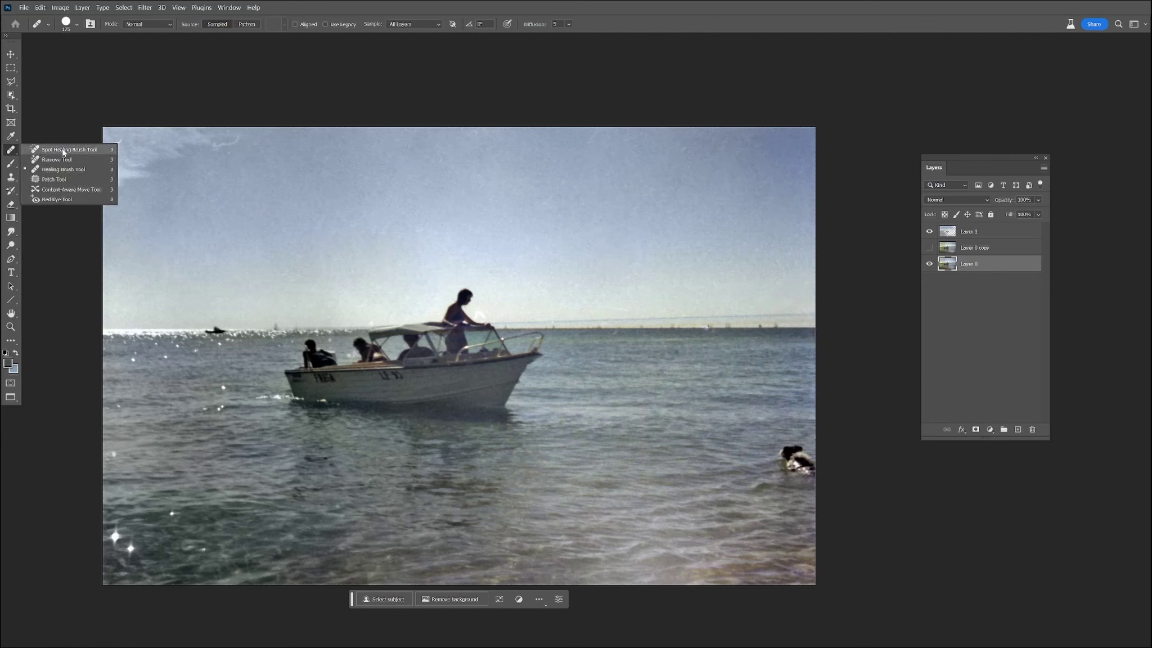
left_click(50, 149)
left_click(112, 143)
left_click(147, 146)
left_click_drag(213, 153, 233, 137)
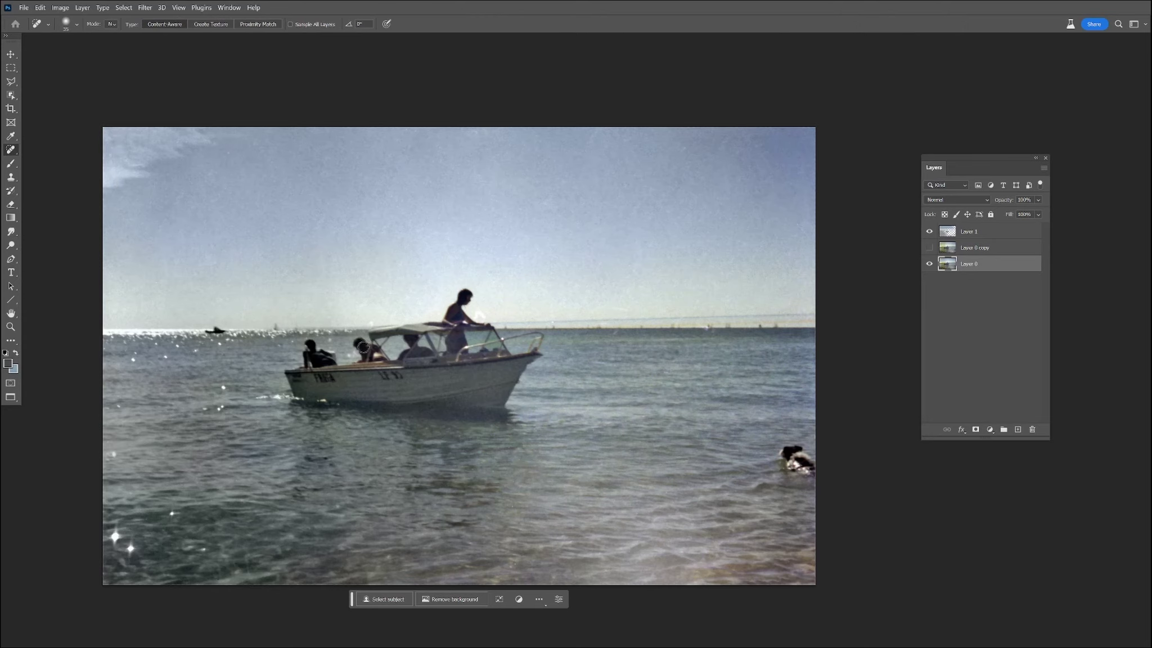
Heal the pale blotch beside the standing figure and the faint sky spots above the horizon right of the boat.
scroll(478, 329, "up", 4)
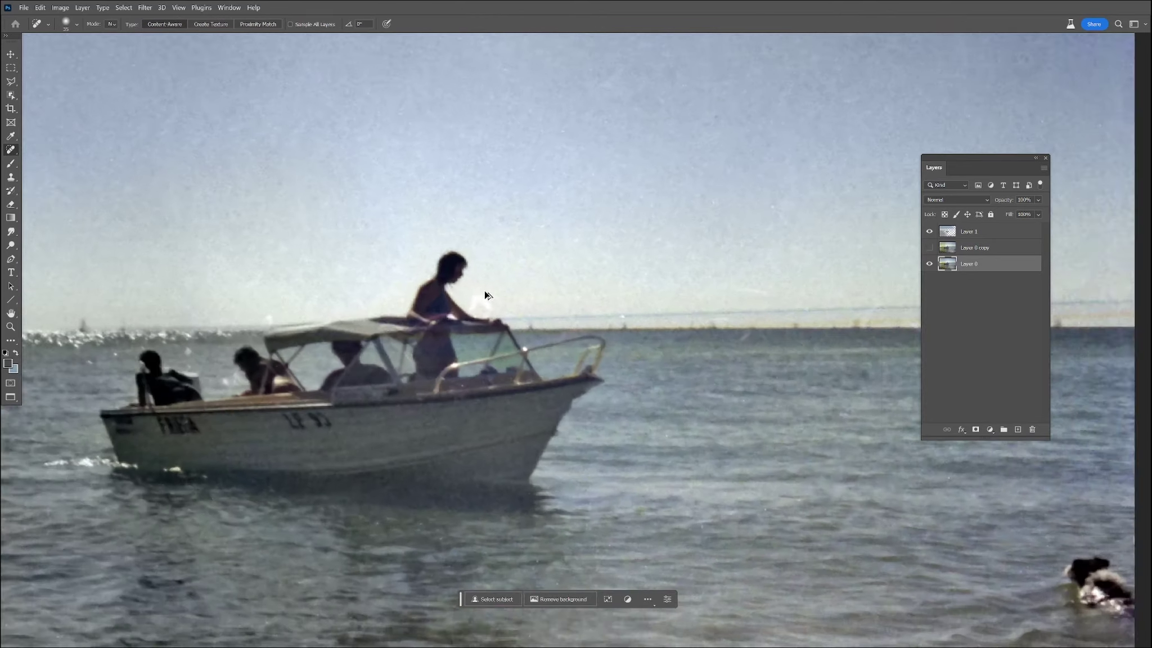
left_click(478, 303)
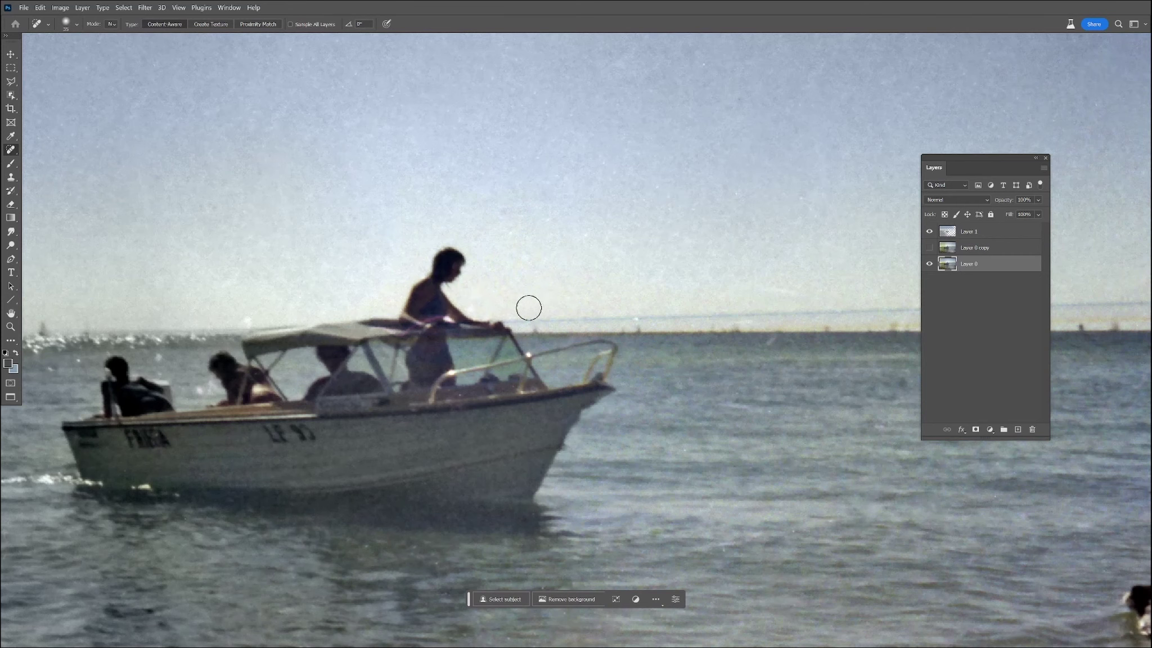
left_click_drag(541, 218, 599, 242)
left_click_drag(728, 279, 789, 283)
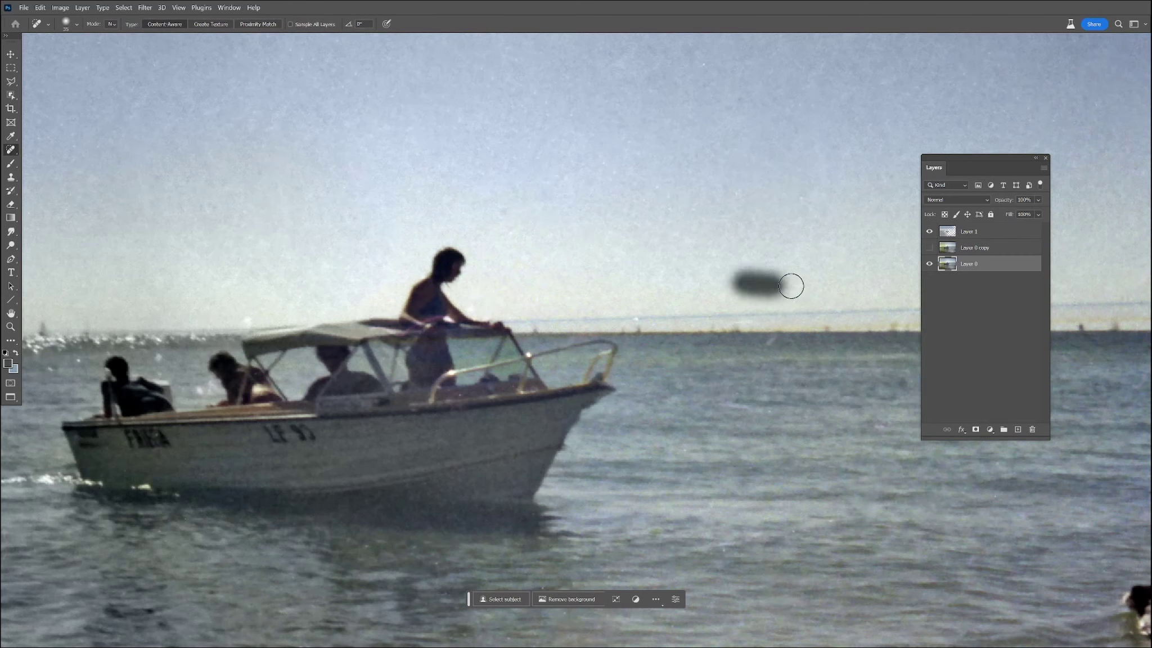
Remove the long thin line above the horizon right of the boat with a smaller spot healing brush.
left_click_drag(810, 406, 371, 430)
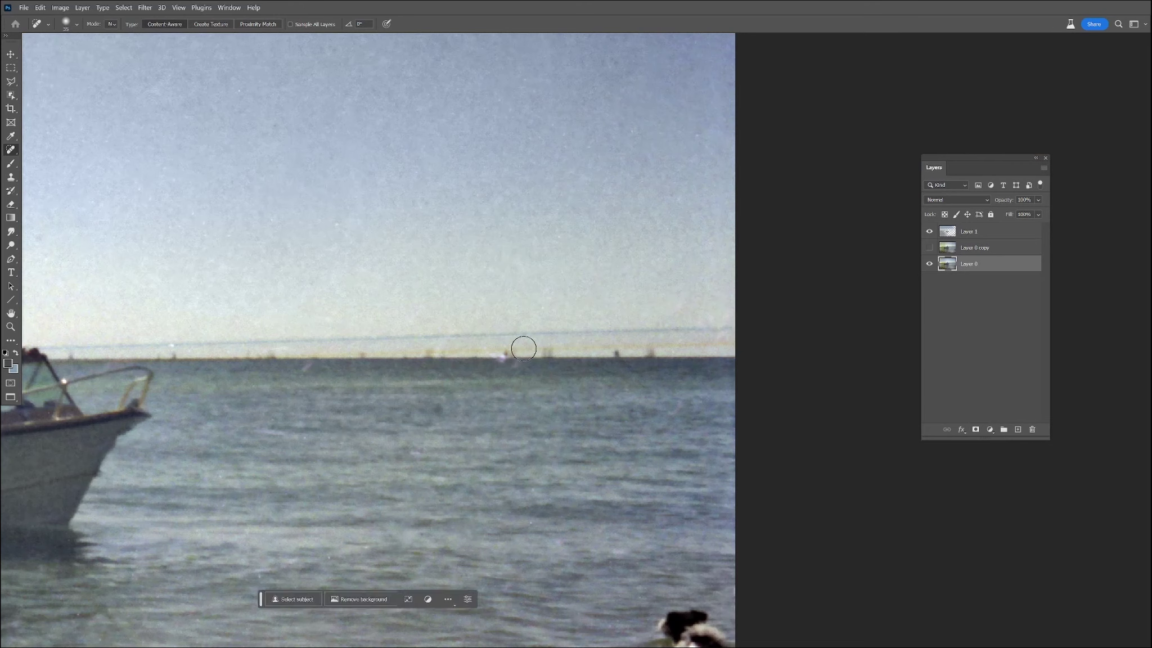
key("bracketleft")
key("bracketleft")
mouse_move(537, 310)
left_mouse_down()
mouse_move(556, 305)
mouse_move(590, 332)
mouse_move(735, 325)
mouse_move(200, 344)
left_mouse_up()
mouse_move(274, 343)
left_mouse_down()
mouse_move(486, 348)
mouse_move(509, 373)
mouse_move(488, 354)
mouse_move(506, 356)
mouse_move(467, 351)
left_mouse_up()
mouse_move(567, 334)
left_mouse_down()
mouse_move(723, 335)
mouse_move(654, 344)
mouse_move(611, 334)
left_mouse_up()
Clone clean sky over the rest of the thin line near the boat's bow using a small Clone Stamp brush.
left_click_drag(11, 178, 57, 182)
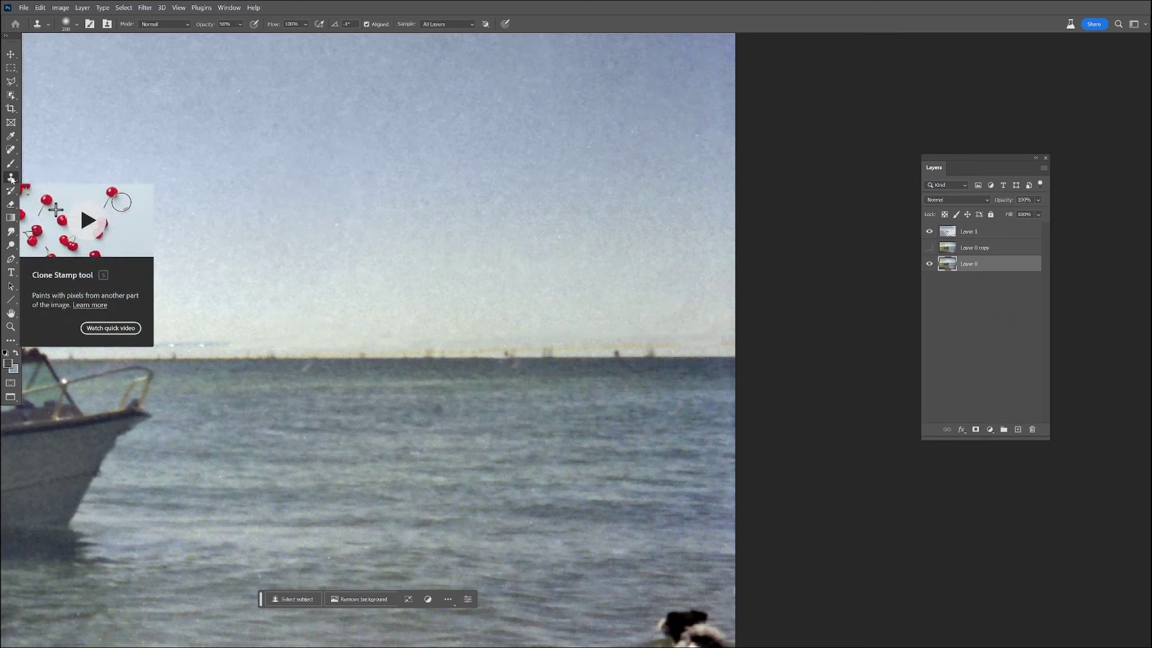
key("bracketleft")
key("bracketleft")
key("bracketleft")
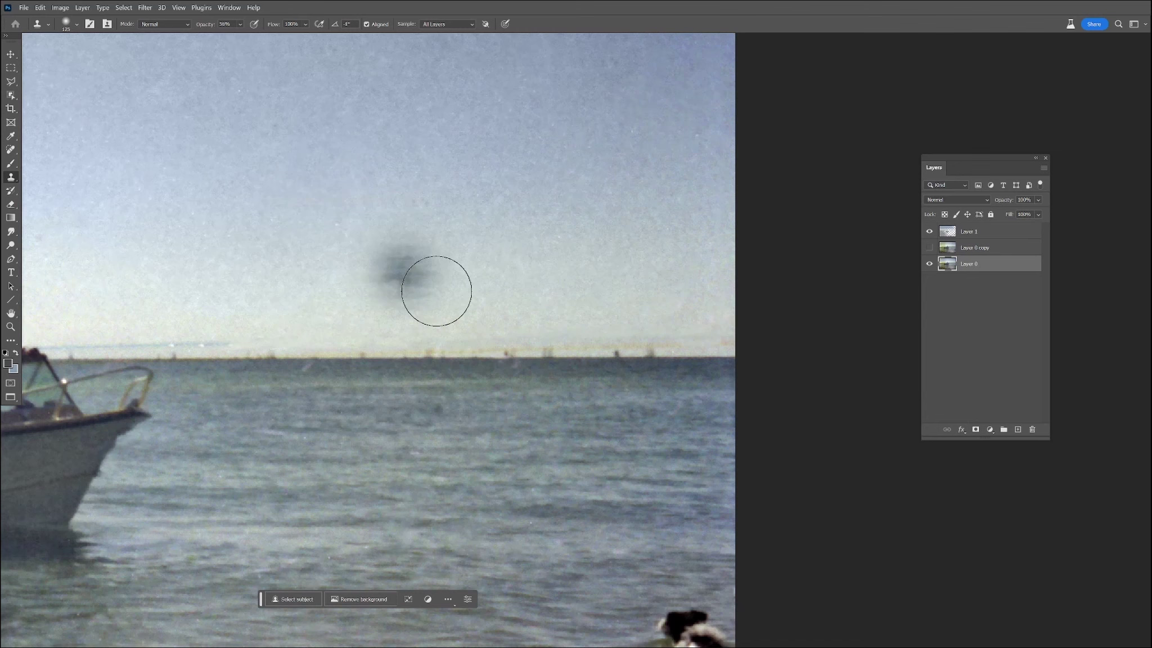
key("bracketleft")
key("bracketleft")
key("bracketleft")
key("bracketleft")
key("bracketleft")
key("bracketleft")
key("bracketleft")
key("bracketleft")
key("bracketleft")
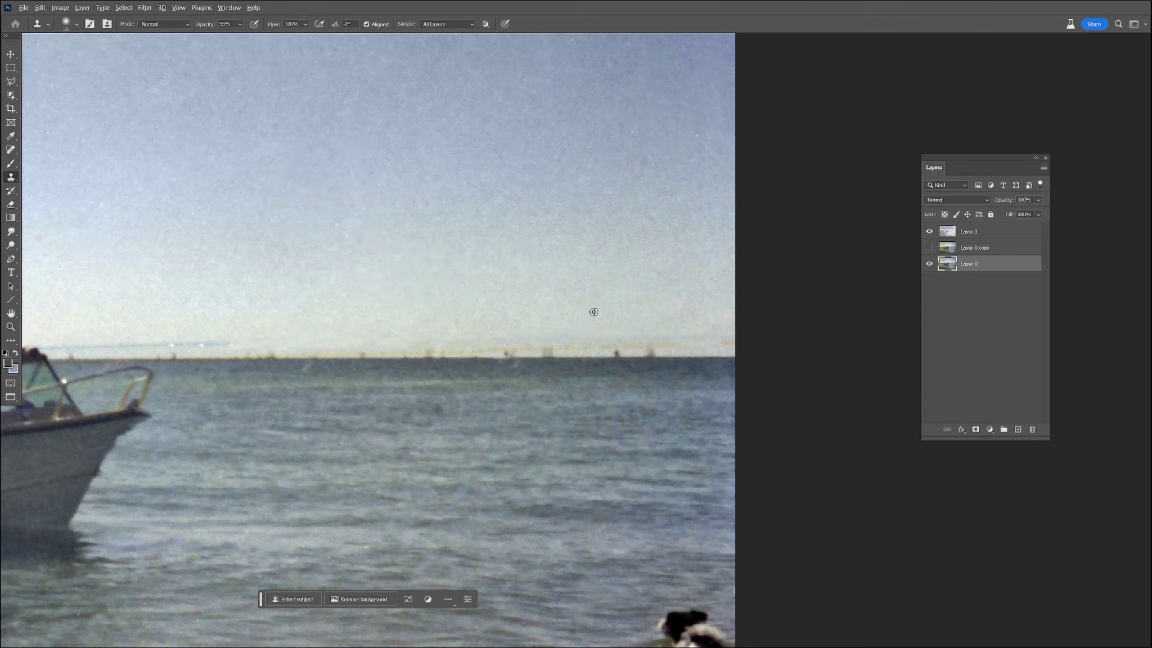
key("bracketleft")
key("bracketleft")
key("bracketleft")
key("bracketleft")
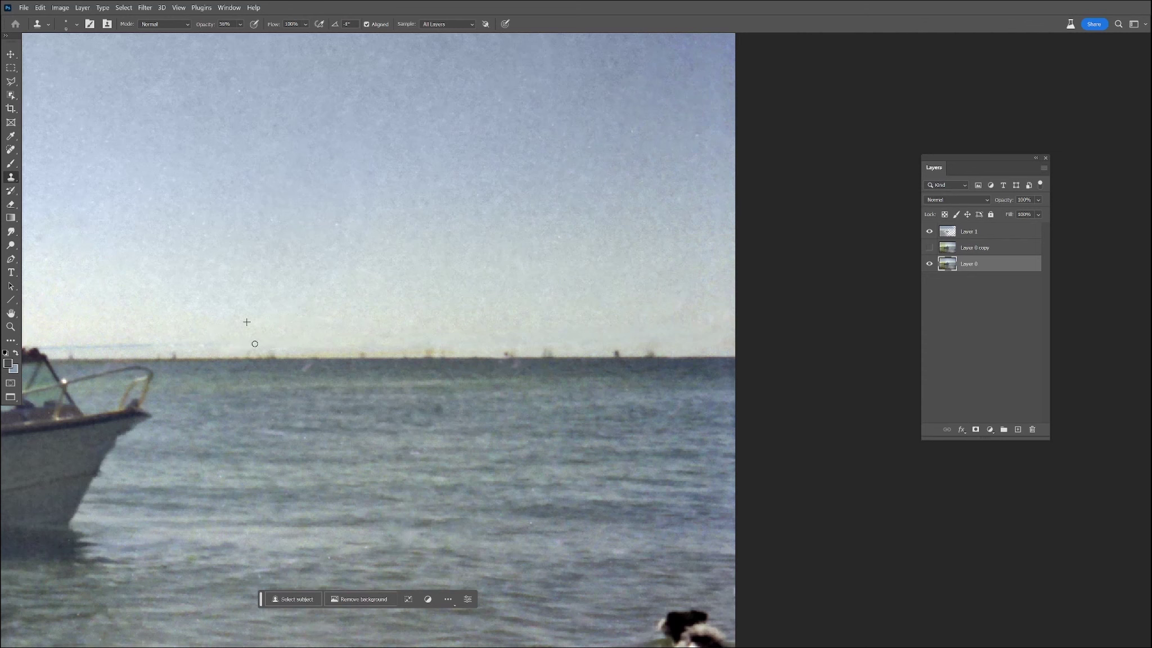
left_click_drag(269, 346, 503, 365)
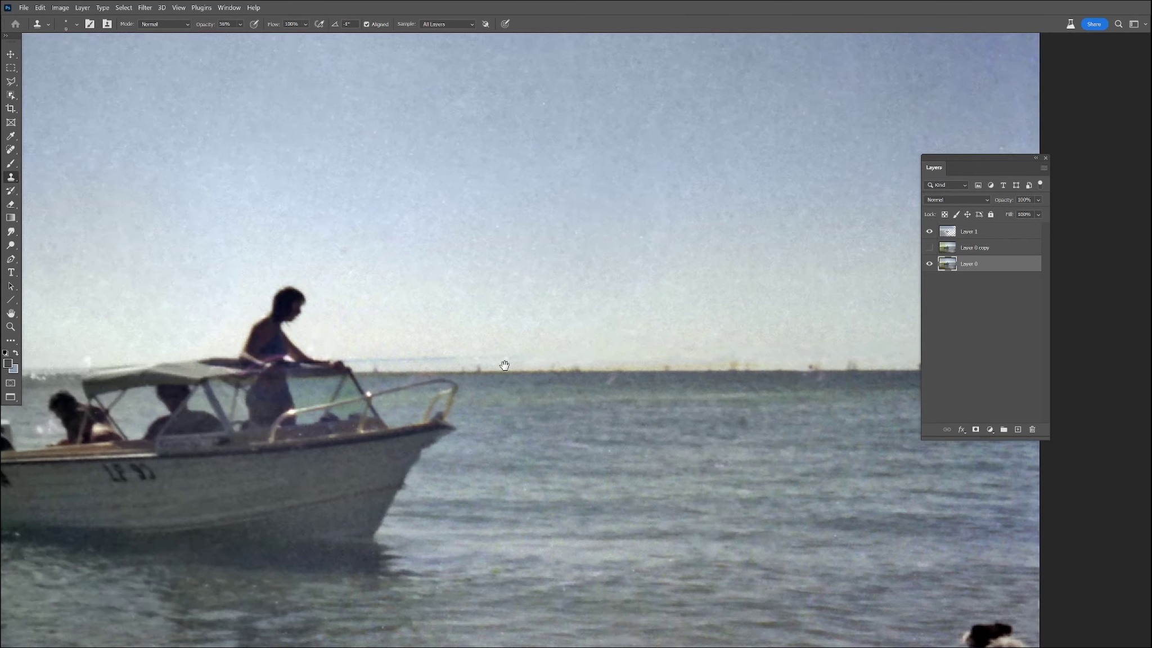
left_click_drag(350, 361, 455, 358)
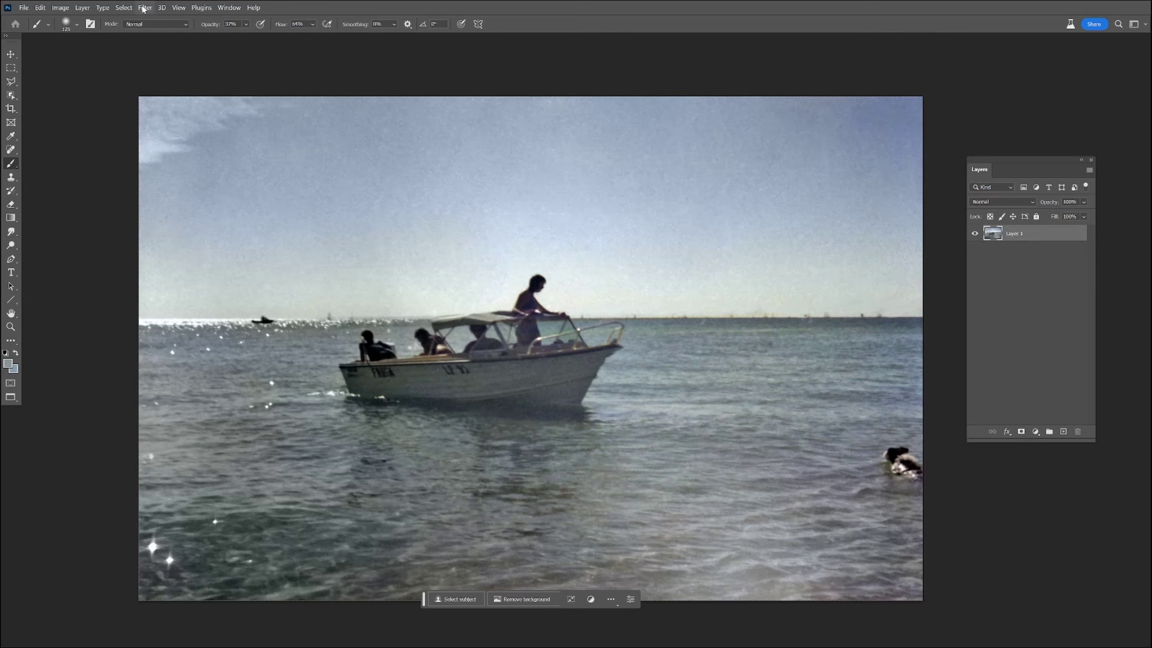
Open Neural Filters for the merged layer and enable Photo Restoration.
left_click(144, 8)
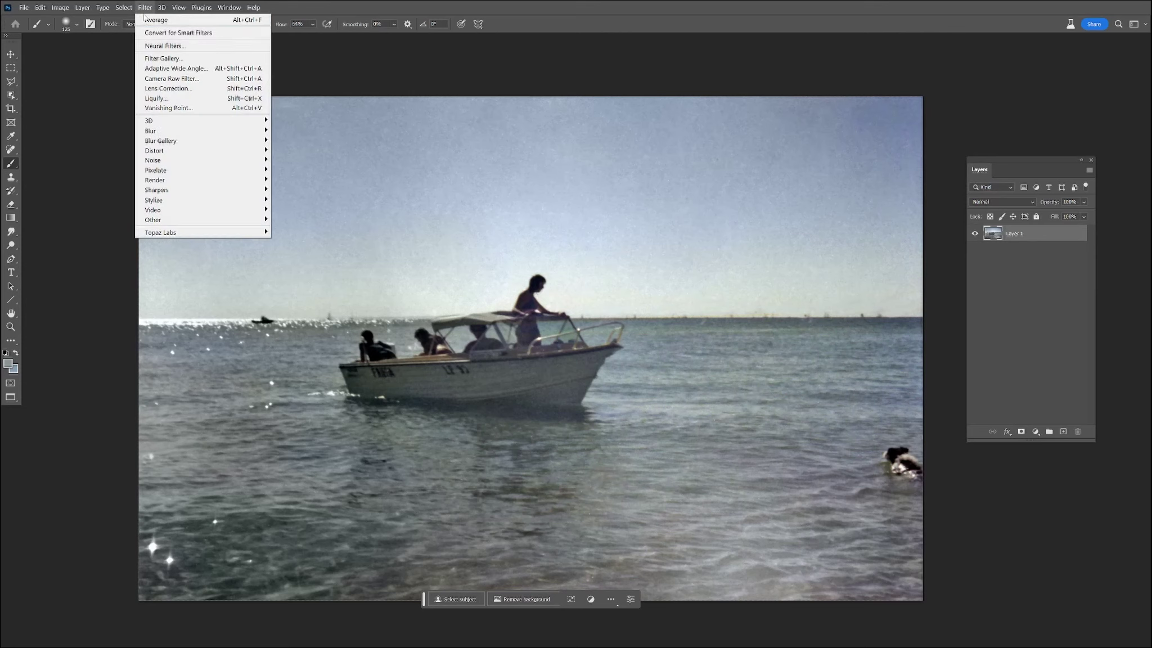
left_click(158, 48)
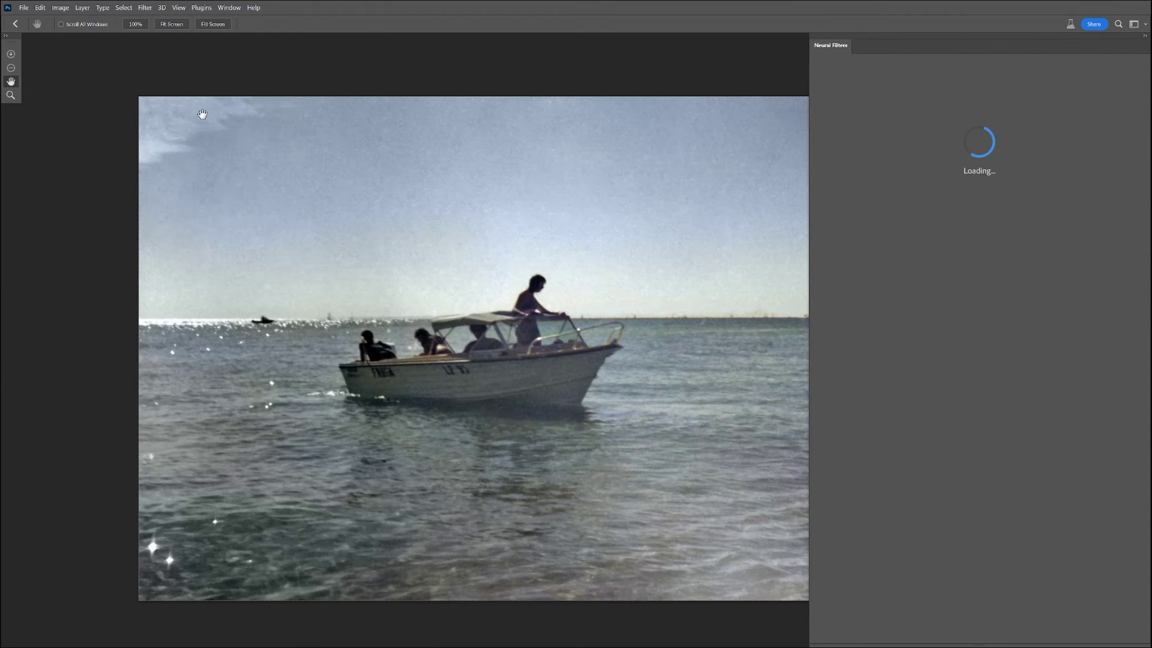
left_click_drag(535, 418, 443, 409)
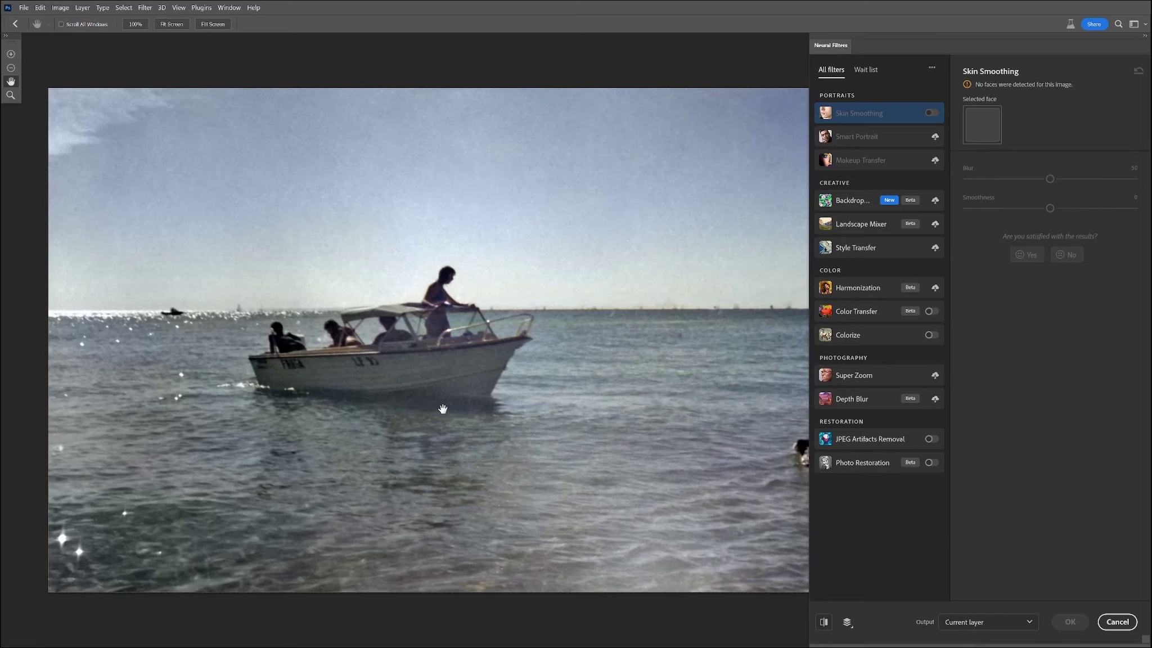
left_click(931, 463)
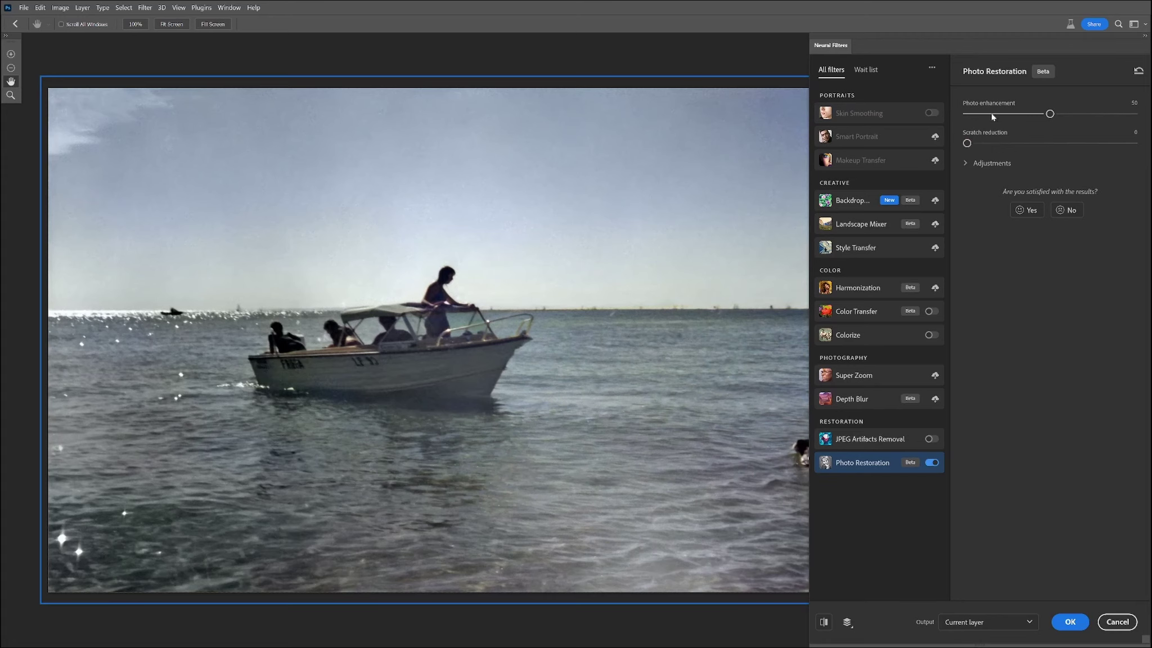
Compare the restored preview with the original around the standing figure and the boat's bow.
scroll(461, 275, "up", 6)
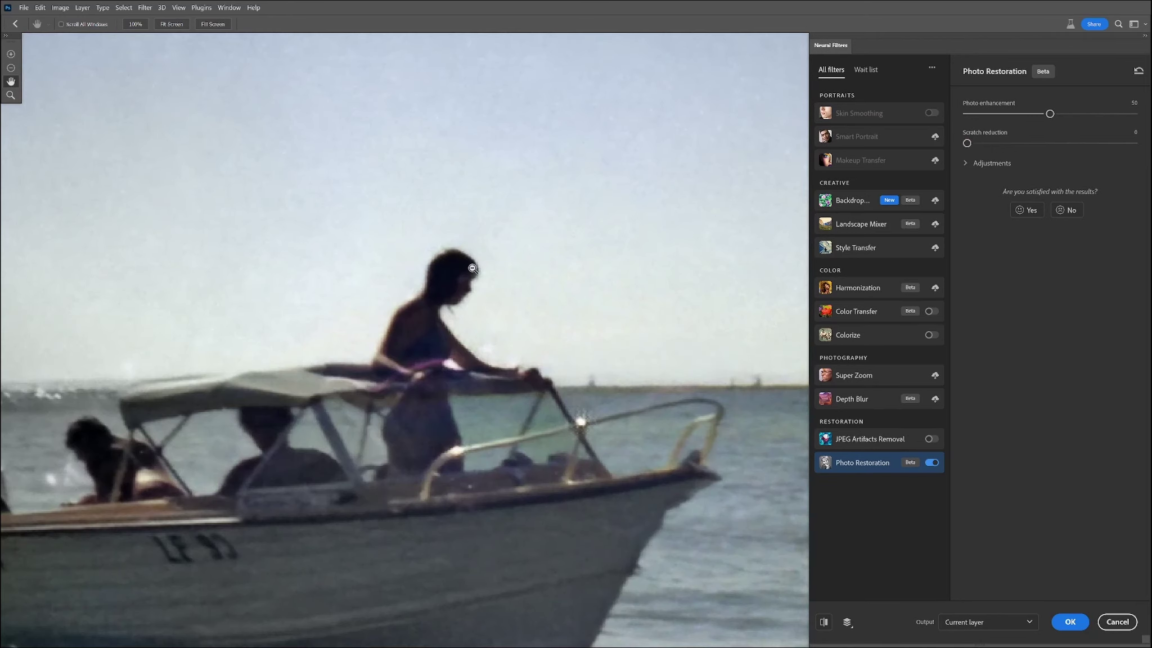
left_click(824, 622)
left_click(824, 622)
left_click(824, 624)
left_click(824, 623)
Compare the restored preview with the original around the boat's stern, its lettering and the seated passengers.
left_click_drag(517, 221, 630, 380)
left_click_drag(188, 576, 543, 317)
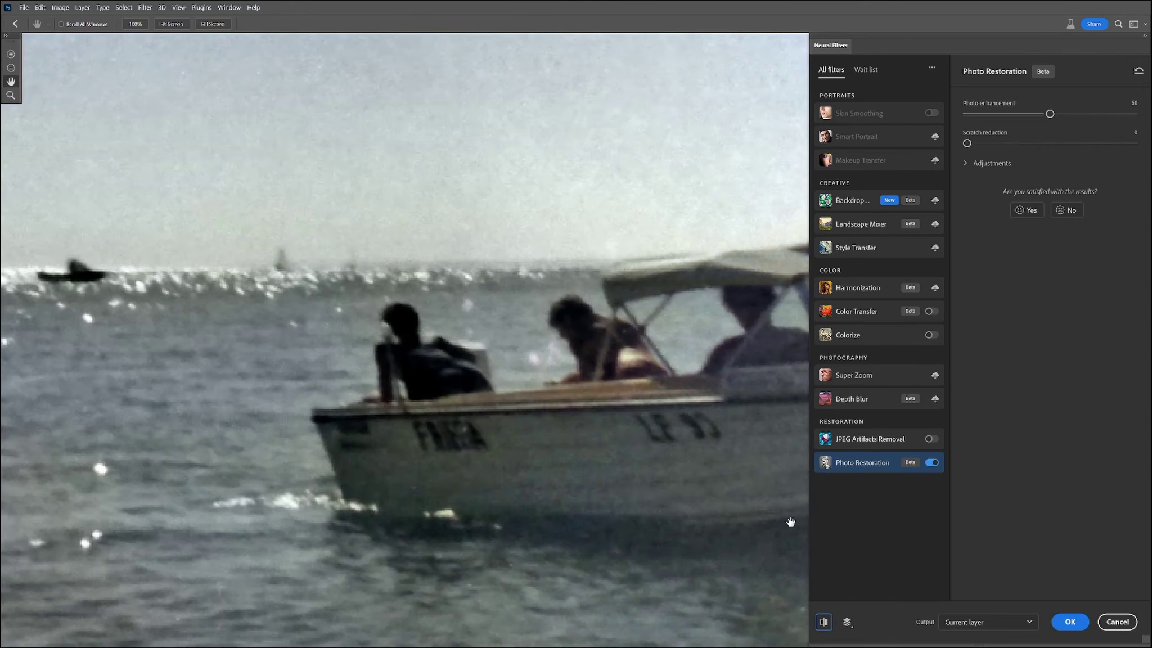
left_click(824, 625)
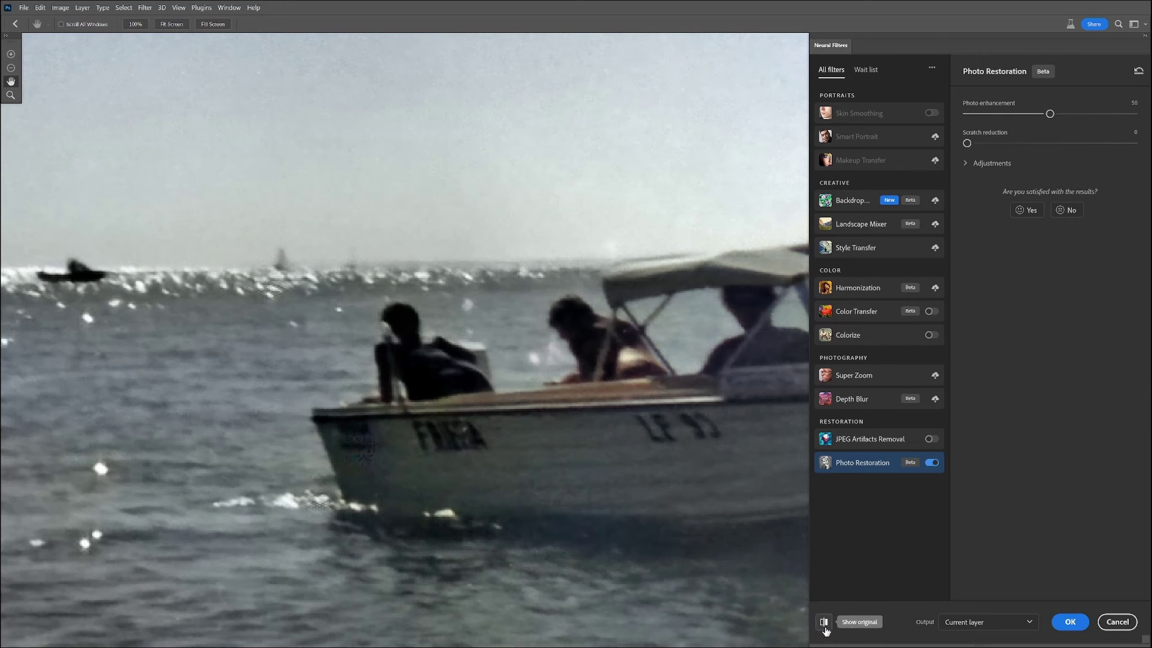
left_click(823, 624)
left_click(823, 624)
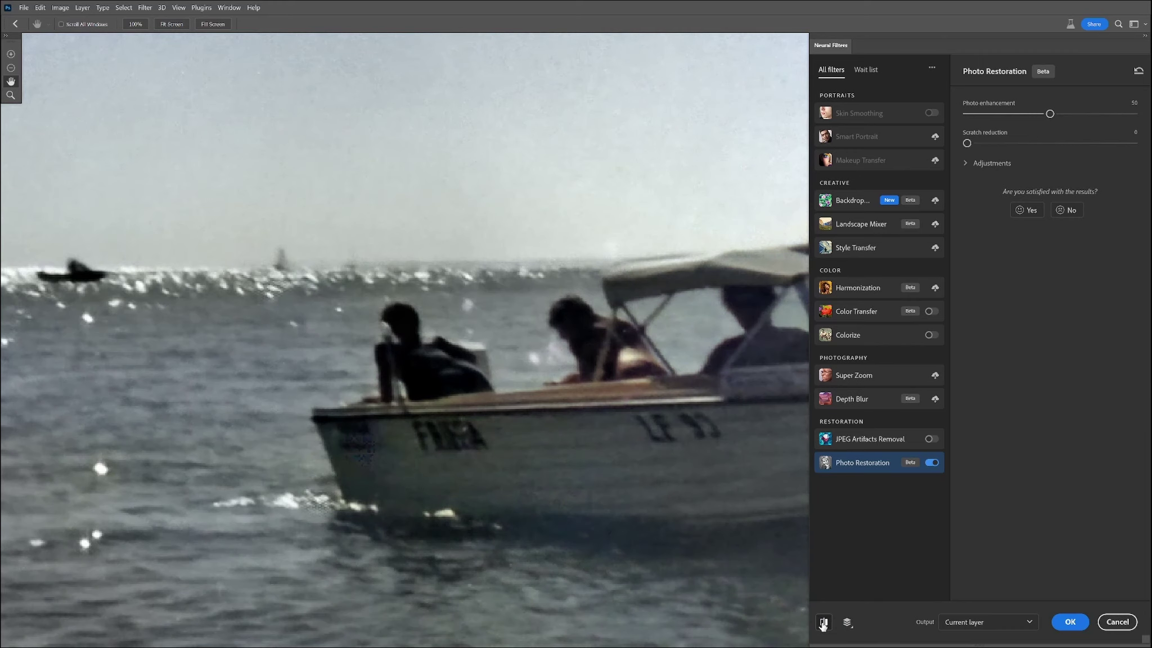
left_click(823, 624)
left_click(822, 624)
left_click(823, 624)
left_click(823, 624)
Set Photo enhancement to 23 and apply the Photo Restoration result to a new layer.
scroll(325, 472, "down", 7)
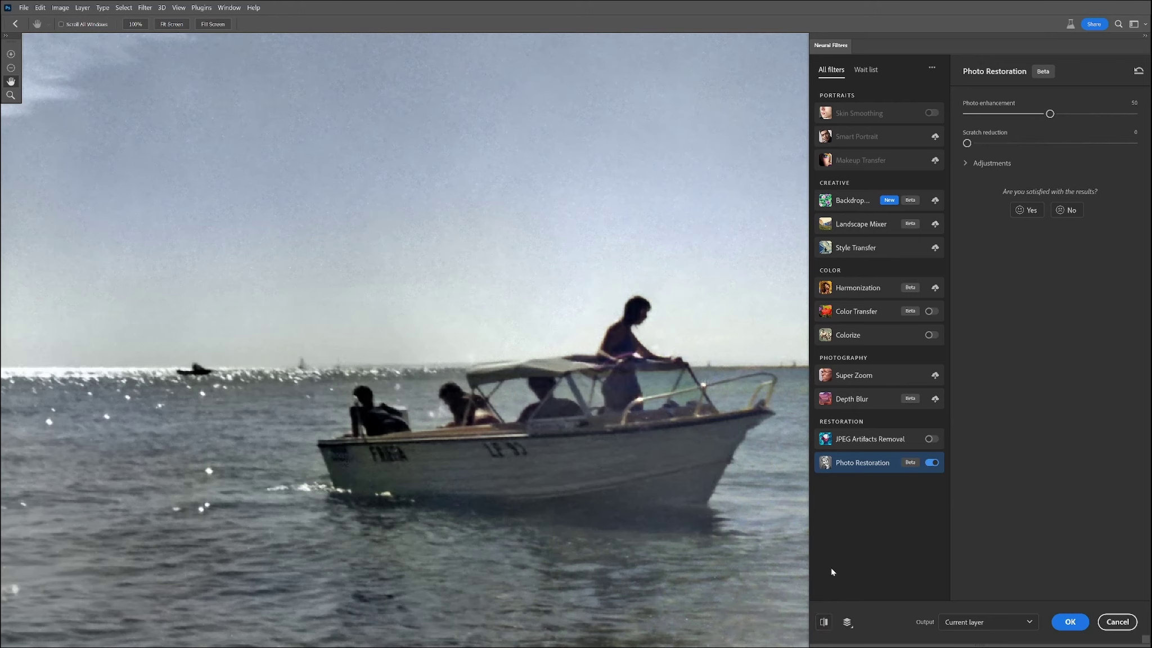
left_click(1005, 114)
left_click(973, 624)
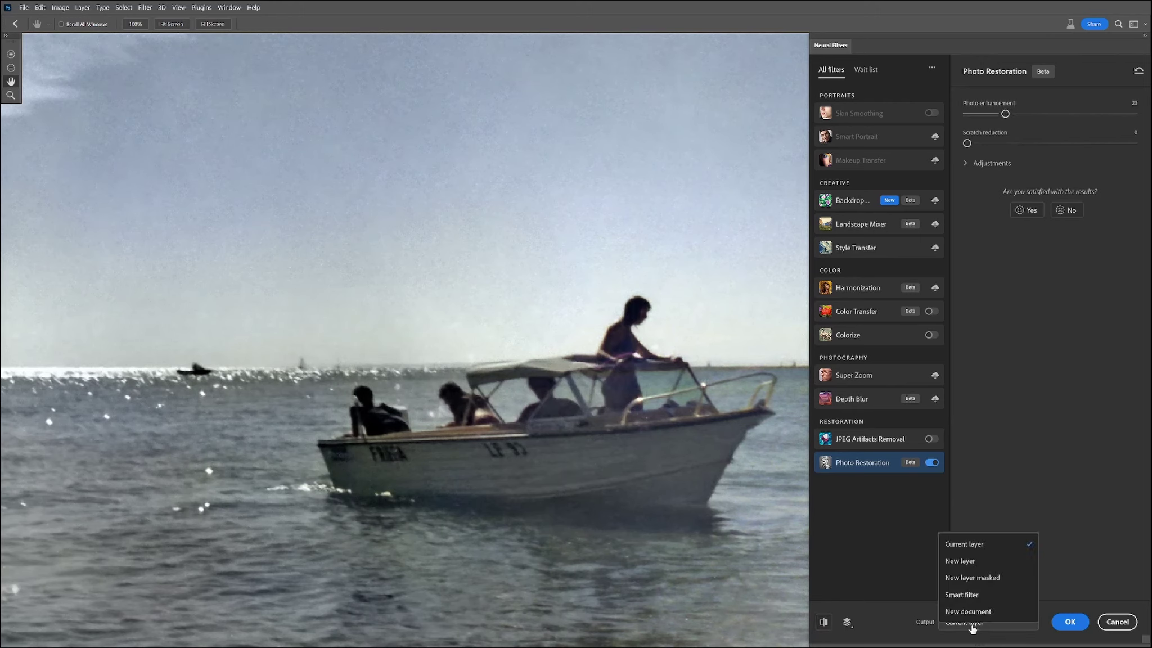
left_click(960, 560)
left_click(1067, 620)
Apply the Photo Restoration neural filter to Layer 1 again with Photo enhancement at 50, output to a new layer.
left_click(145, 8)
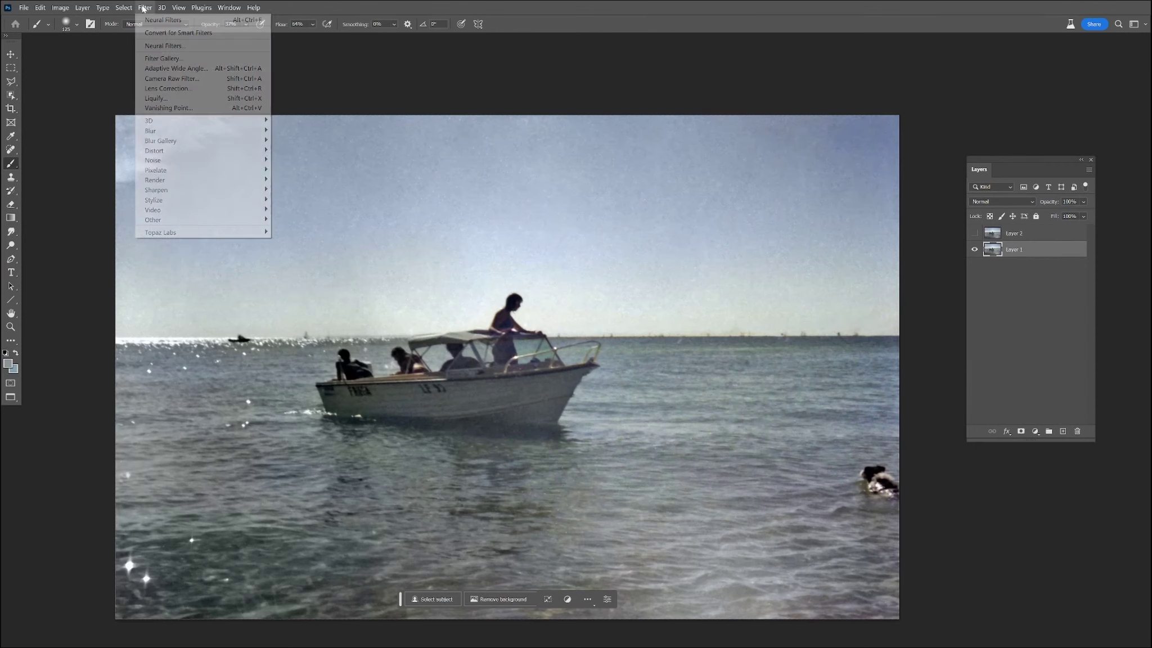
left_click(163, 46)
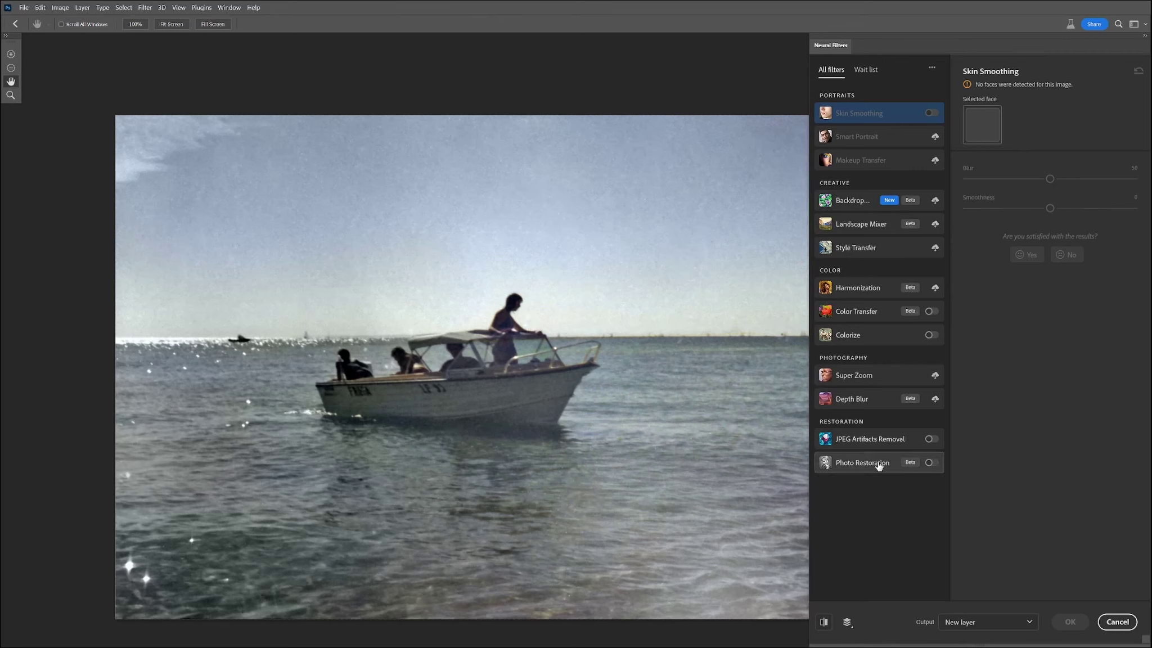
left_click(931, 462)
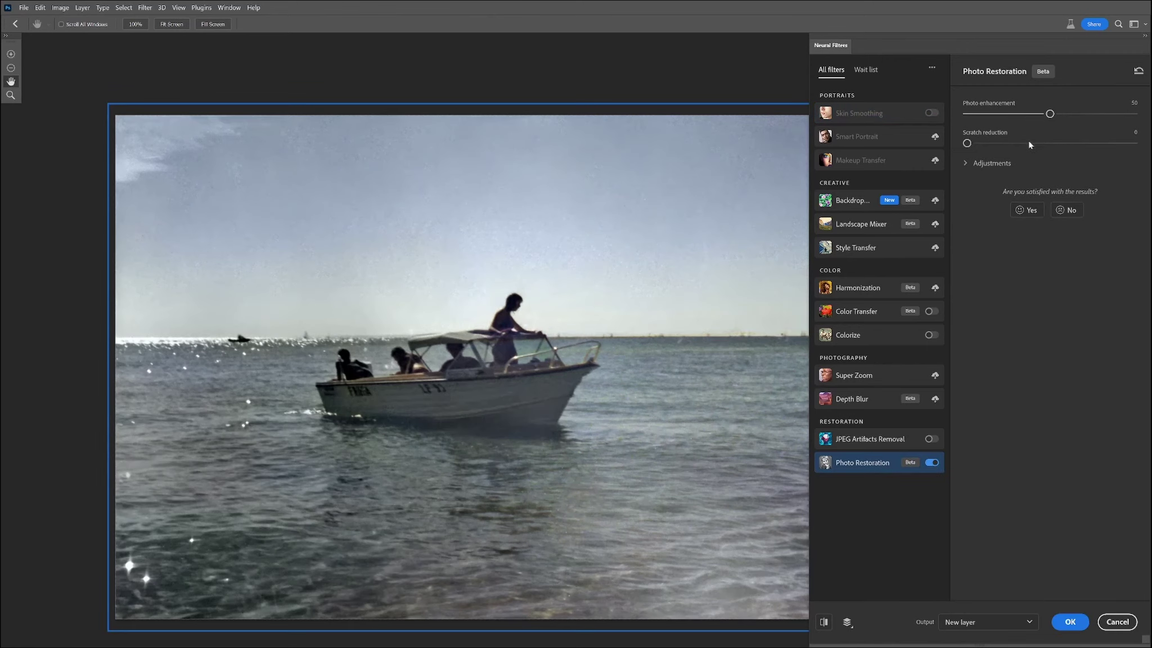
left_click(1067, 621)
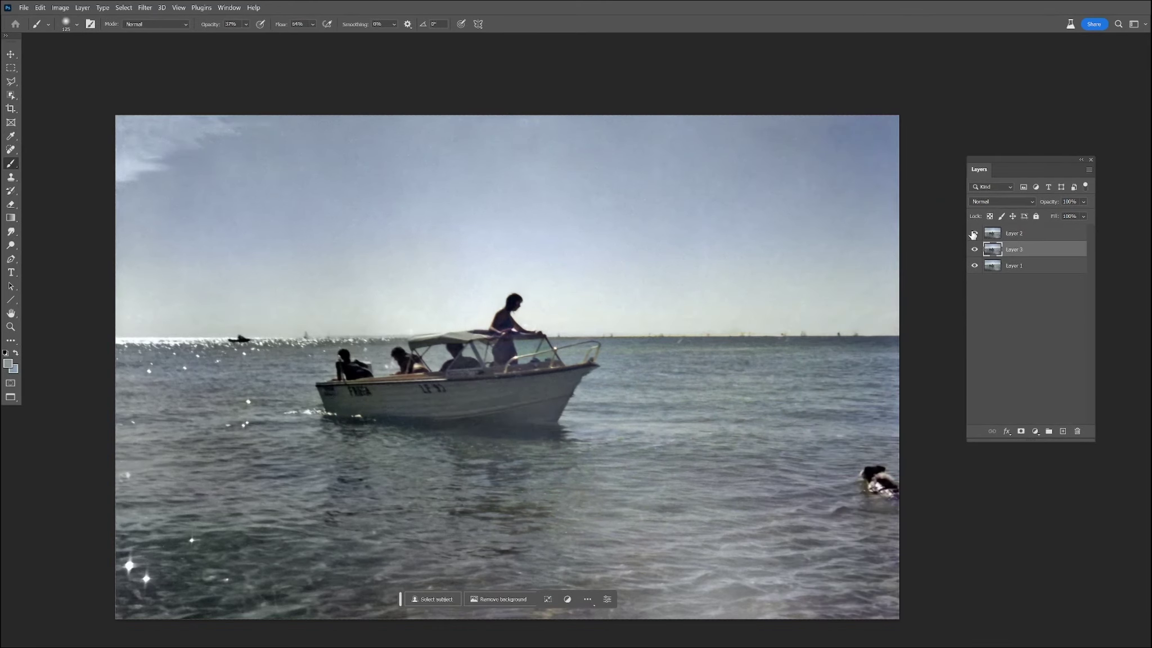
Compare the restored layers, add a layer mask to Layer 2 and invert the mask to black.
left_click(974, 250)
left_click(975, 249)
left_click(975, 233)
left_click(1014, 233)
left_click(1020, 431)
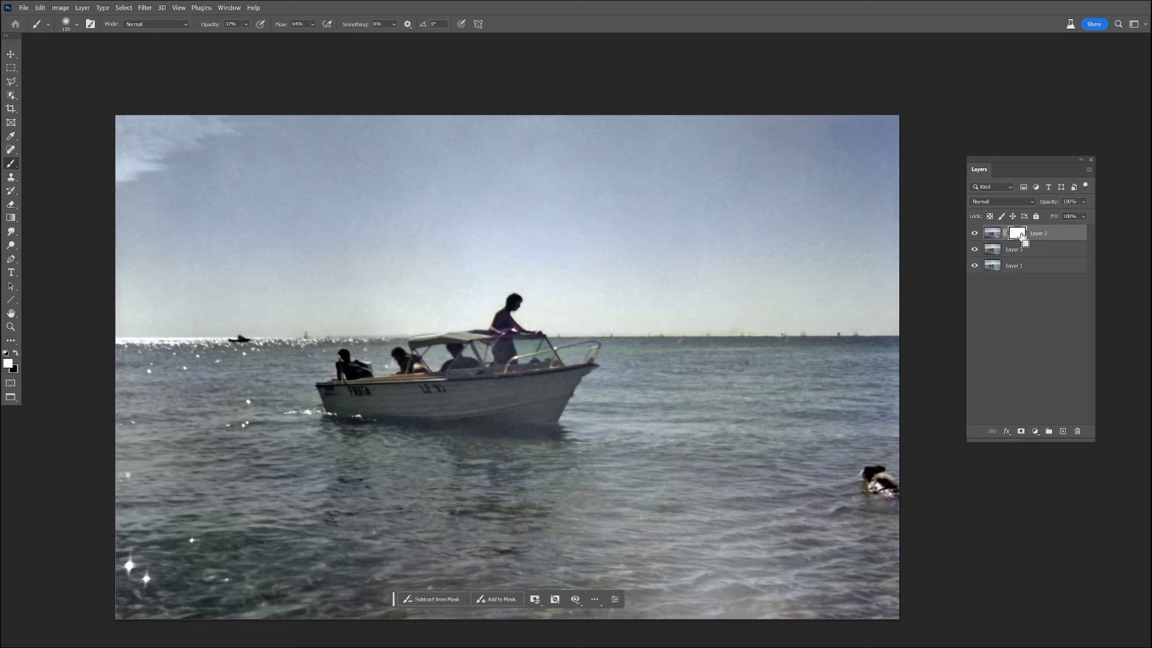
key("ctrl+i")
Paint white on Layer 2's mask over the figure seated at the stern with a 37% opacity brush.
scroll(308, 364, "up", 5)
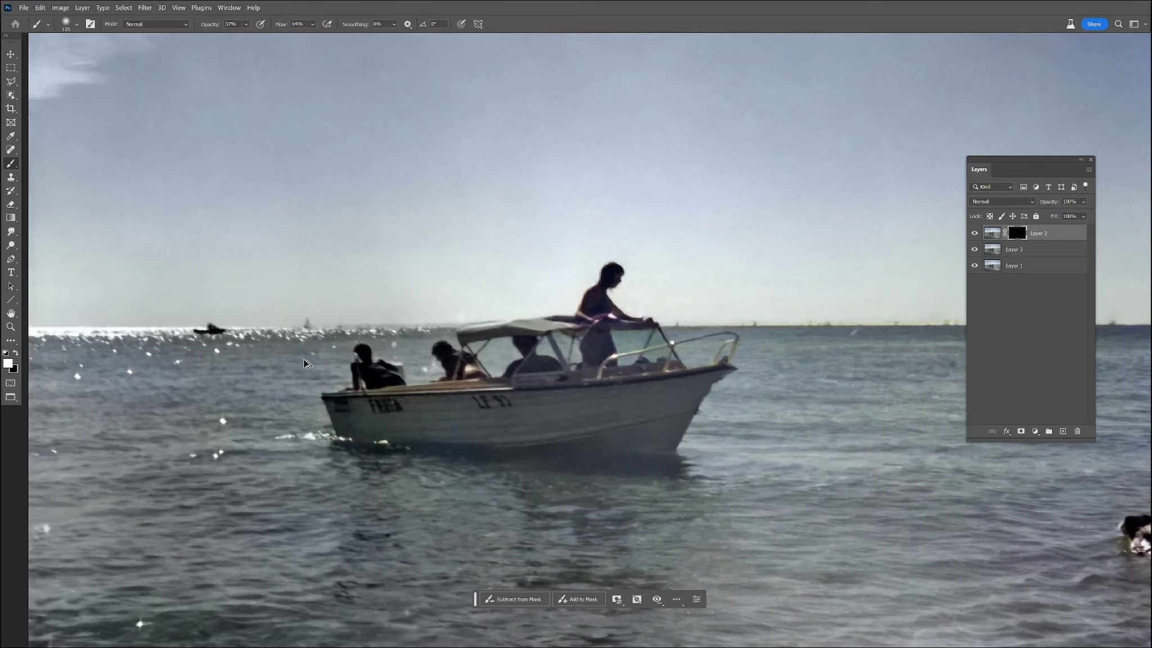
scroll(376, 376, "up", 1)
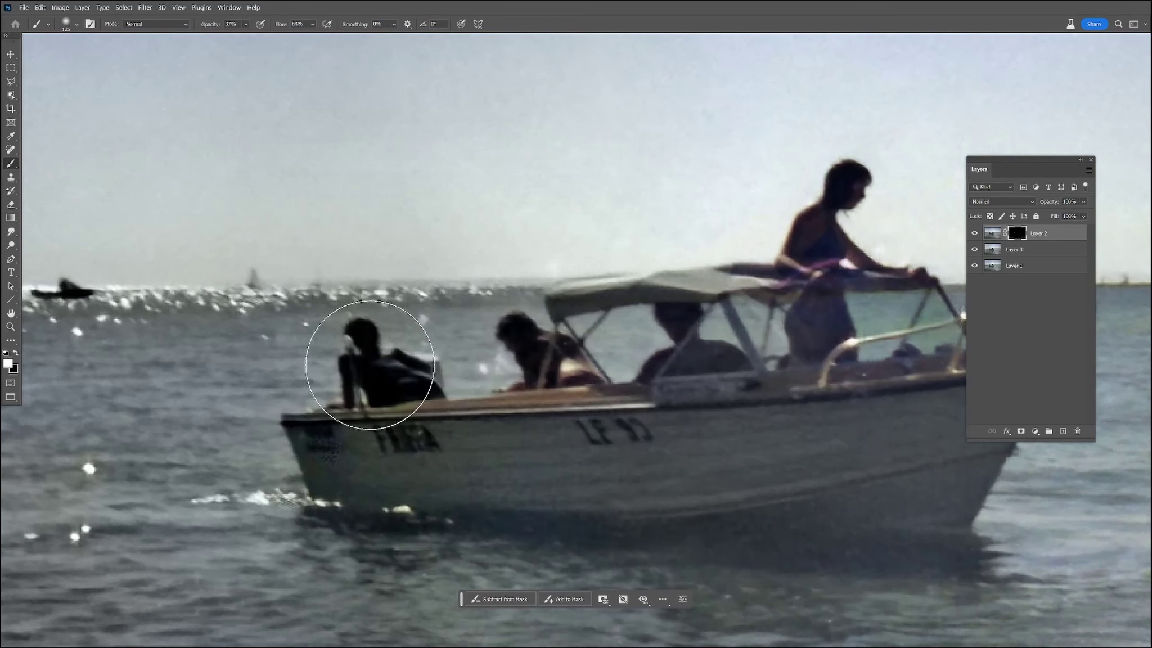
left_click_drag(371, 365, 368, 347)
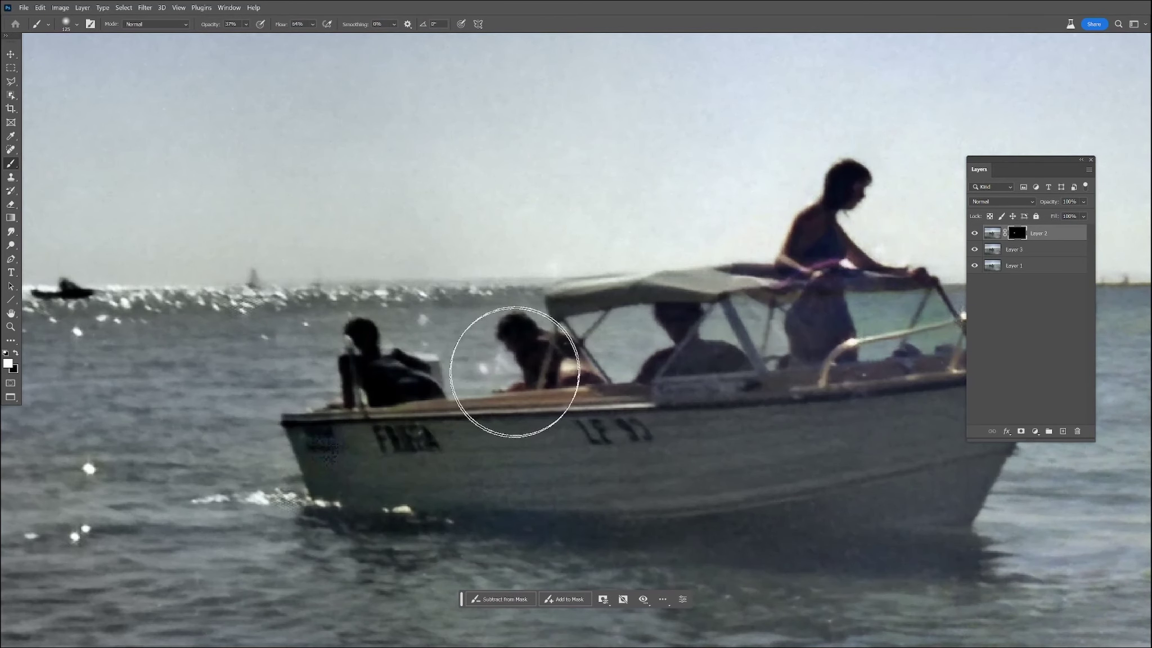
Raise the brush opacity to 100% and shrink the brush to about the size of the standing figure's head.
left_click(247, 25)
left_click_drag(254, 36, 291, 37)
key("bracketleft")
key("bracketleft")
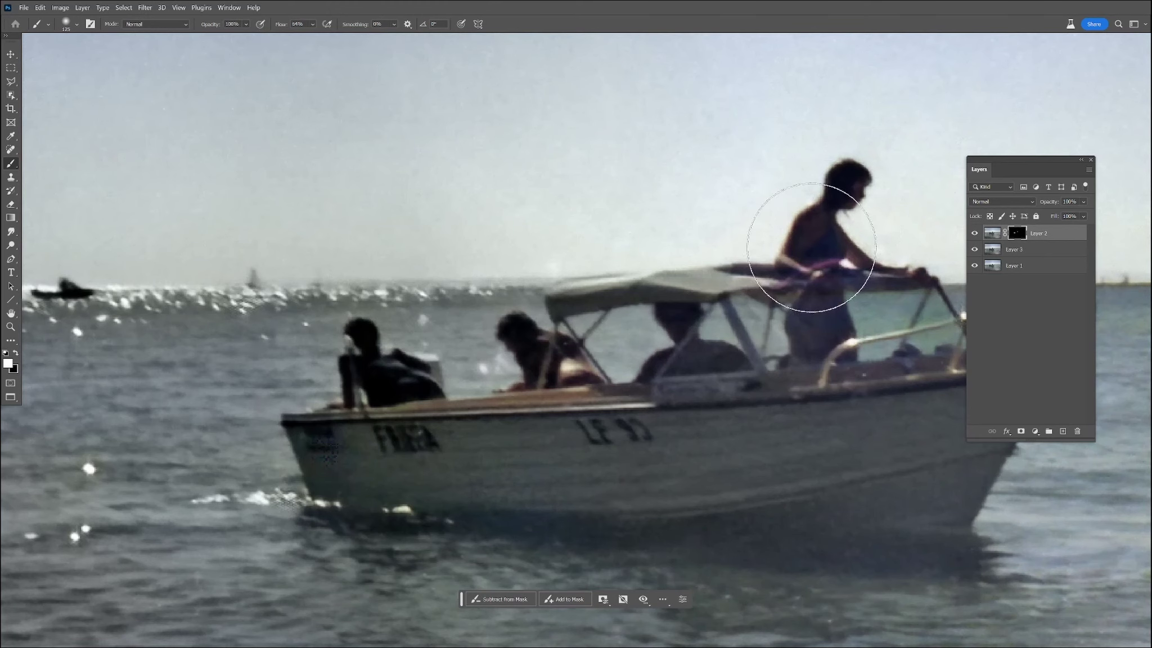
key("bracketleft")
key("bracketleft")
key("bracketleft")
key("bracketleft")
key("bracketleft")
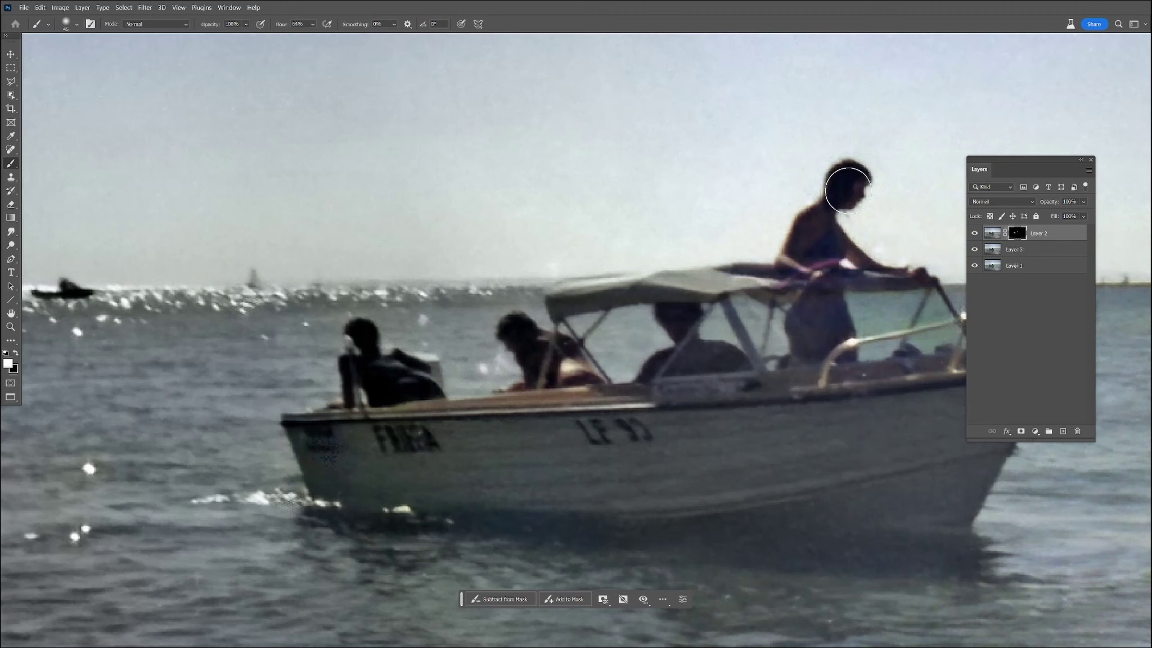
Compare the boat with and without Layer 2, and with the layer's mask inverted and restored.
left_click(973, 235)
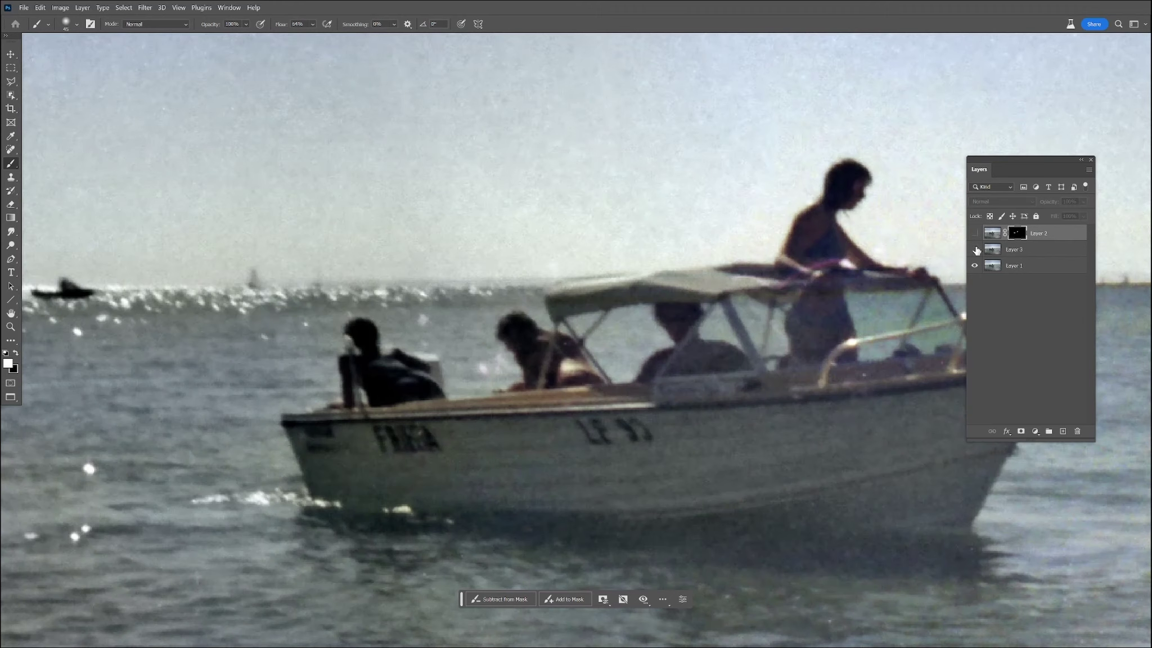
left_click(974, 236)
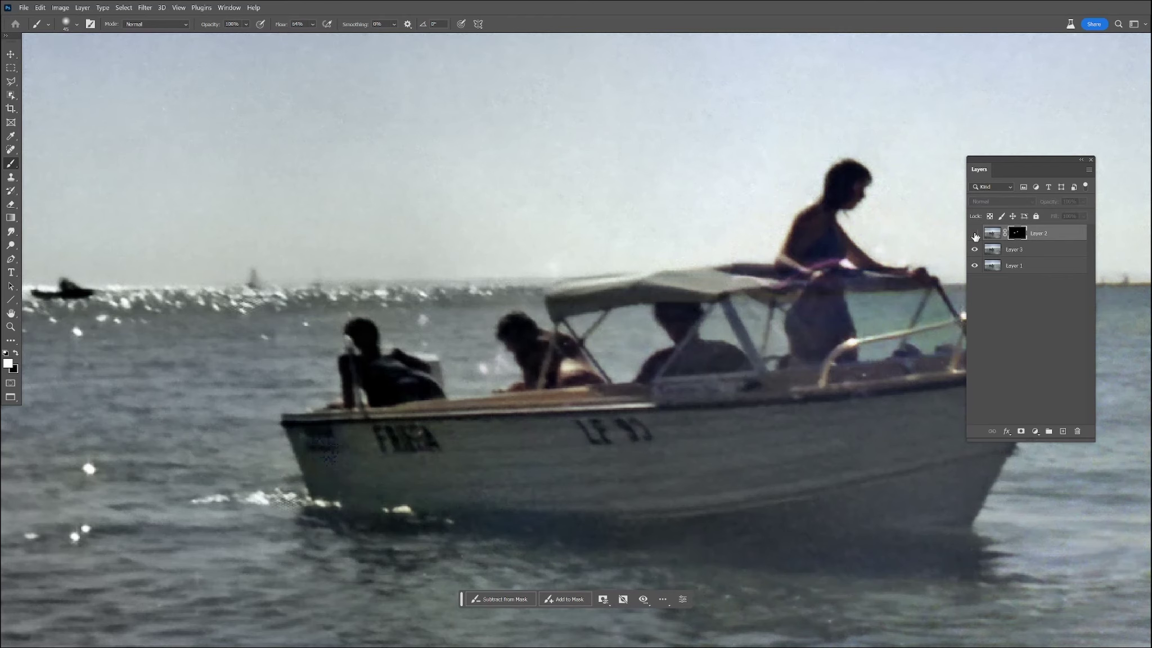
scroll(688, 329, "down", 4)
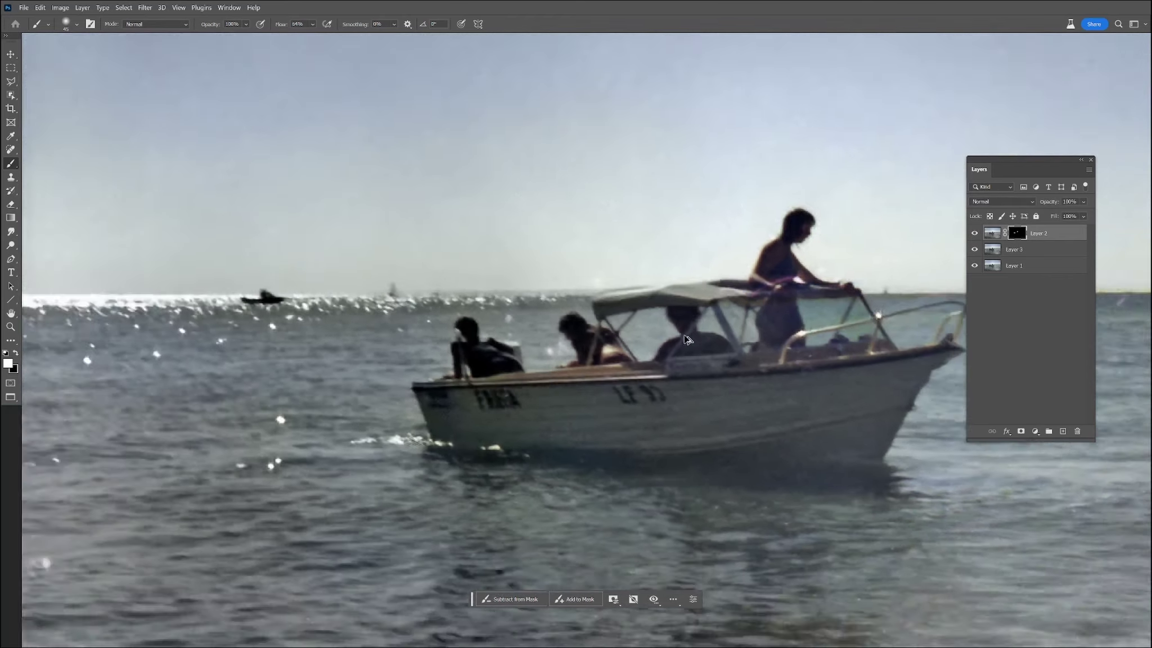
left_click_drag(607, 253, 519, 323)
left_click(974, 233)
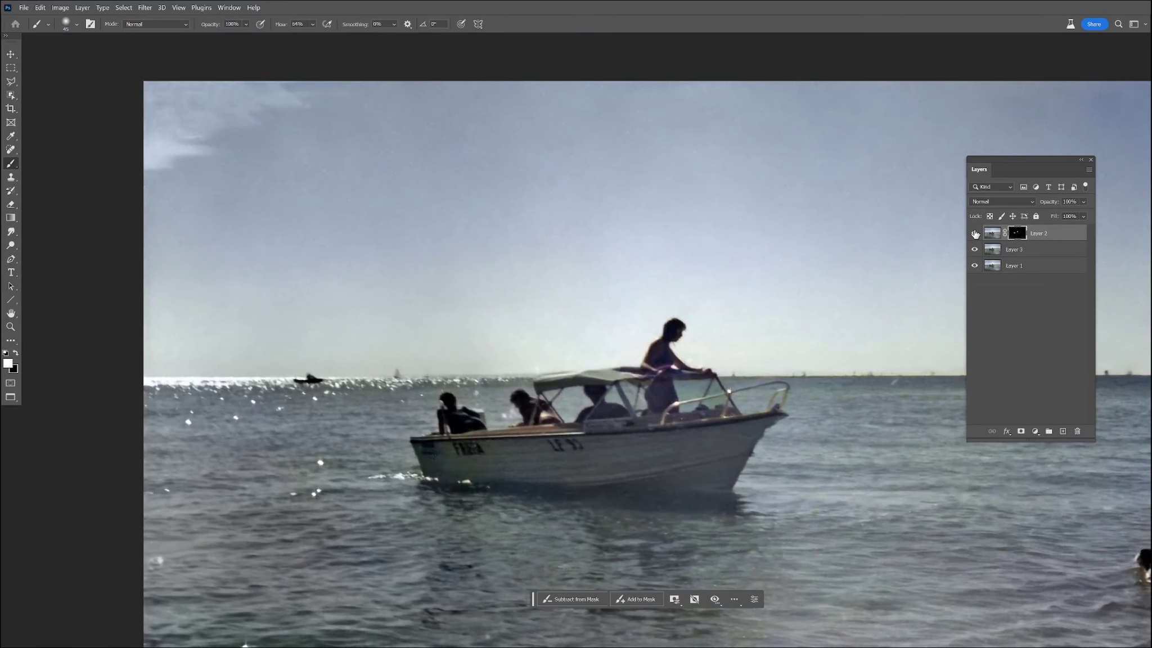
left_click(974, 233)
left_click(1023, 235)
key("ctrl+i")
left_click_drag(1021, 234, 1021, 236)
key("ctrl+i")
key("ctrl+i")
key("ctrl+i")
key("ctrl+i")
key("ctrl+i")
Paint Layer 2's mask over the lettering near the stern and check the layer's effect.
mouse_move(470, 441)
left_mouse_down()
mouse_move(419, 459)
mouse_move(436, 483)
mouse_move(433, 435)
left_mouse_up()
left_click(974, 233)
left_click(974, 233)
left_click(974, 233)
left_click(975, 233)
Merge Layer 2 with Layer 3 and compare the merged result with Layer 1.
left_click_drag(733, 466, 632, 391)
scroll(727, 469, "down", 3)
left_click(1027, 251, "ctrl")
right_click(1029, 251)
left_click(1060, 522)
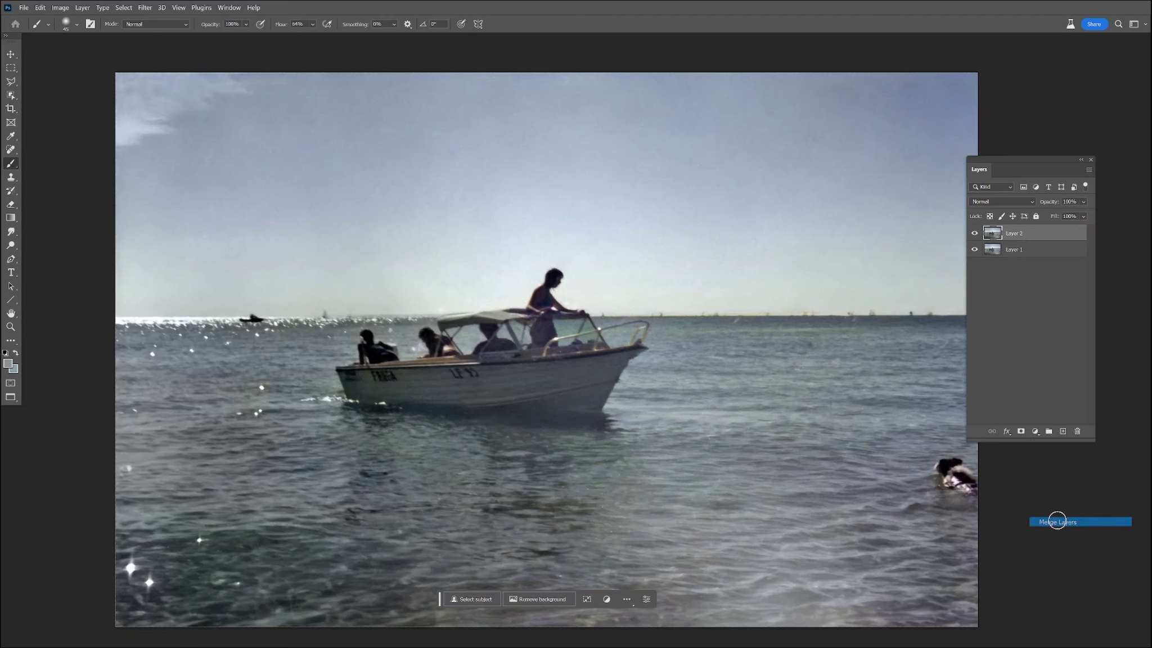
left_click(975, 234)
left_click(974, 234)
left_click(974, 234)
left_click(975, 234)
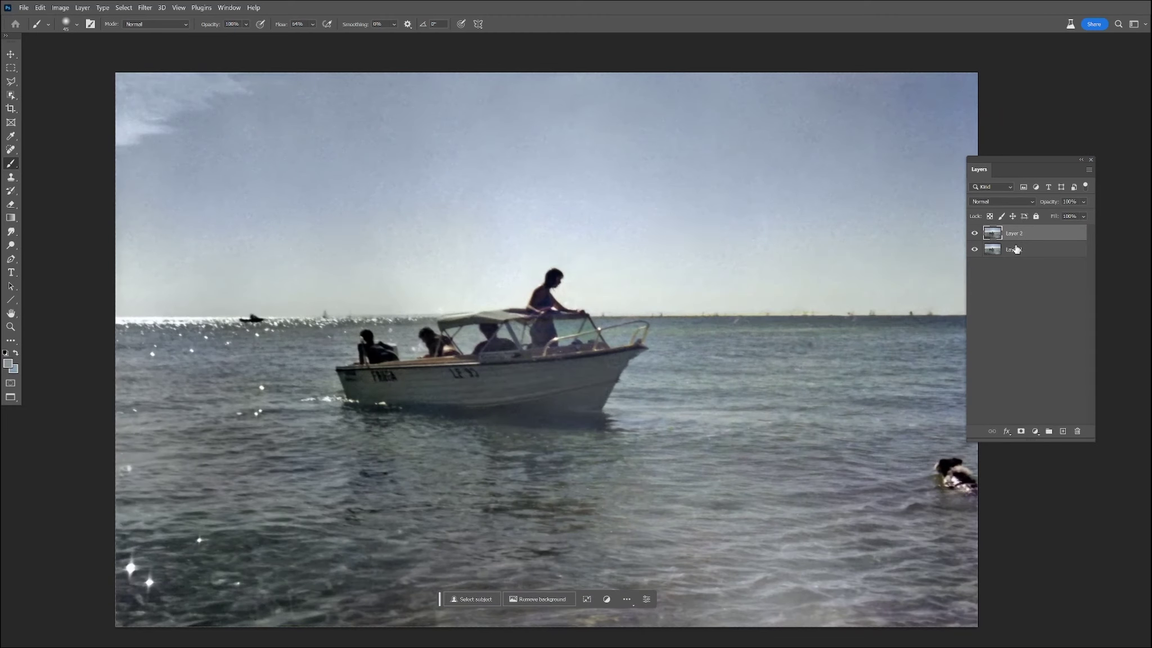
Add a Levels adjustment layer with midtones at 0.82 and a slightly raised black point, and invert its mask to black.
left_click(1036, 431)
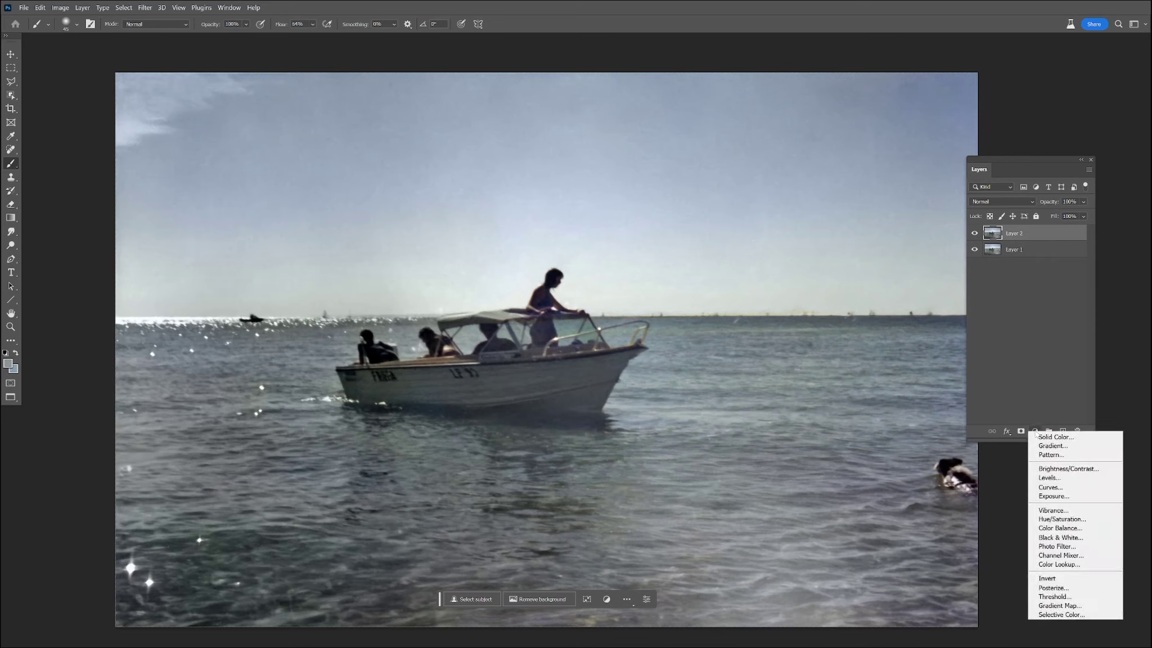
left_click(1049, 478)
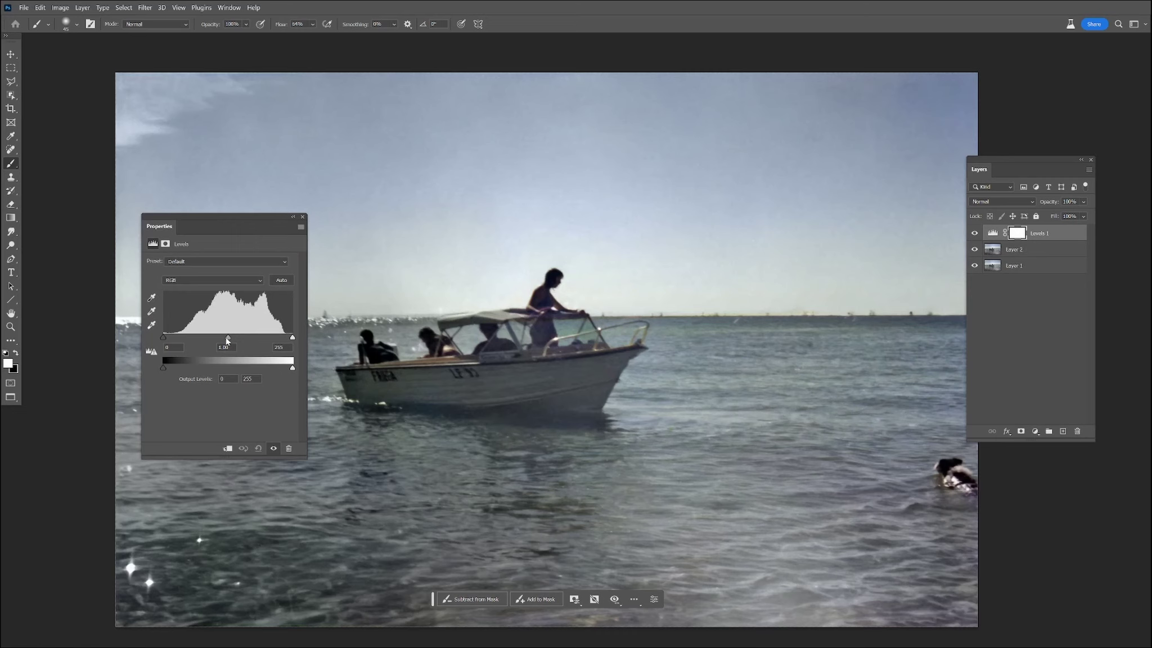
left_click_drag(228, 338, 237, 337)
left_click_drag(164, 337, 170, 337)
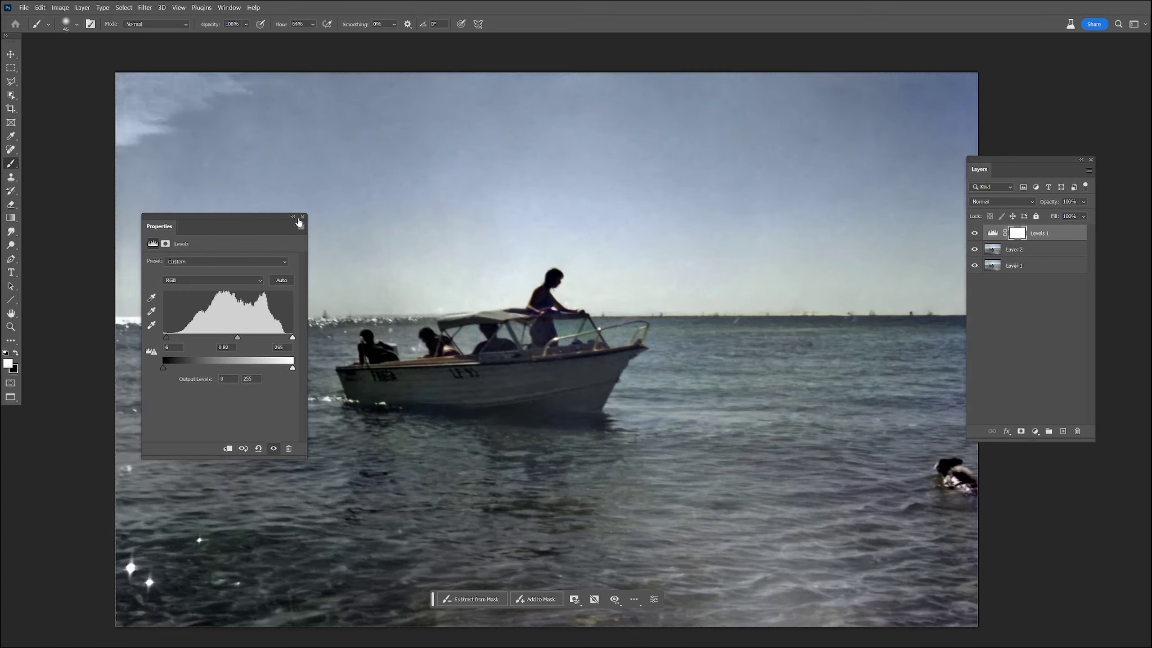
left_click(303, 217)
key("ctrl+i")
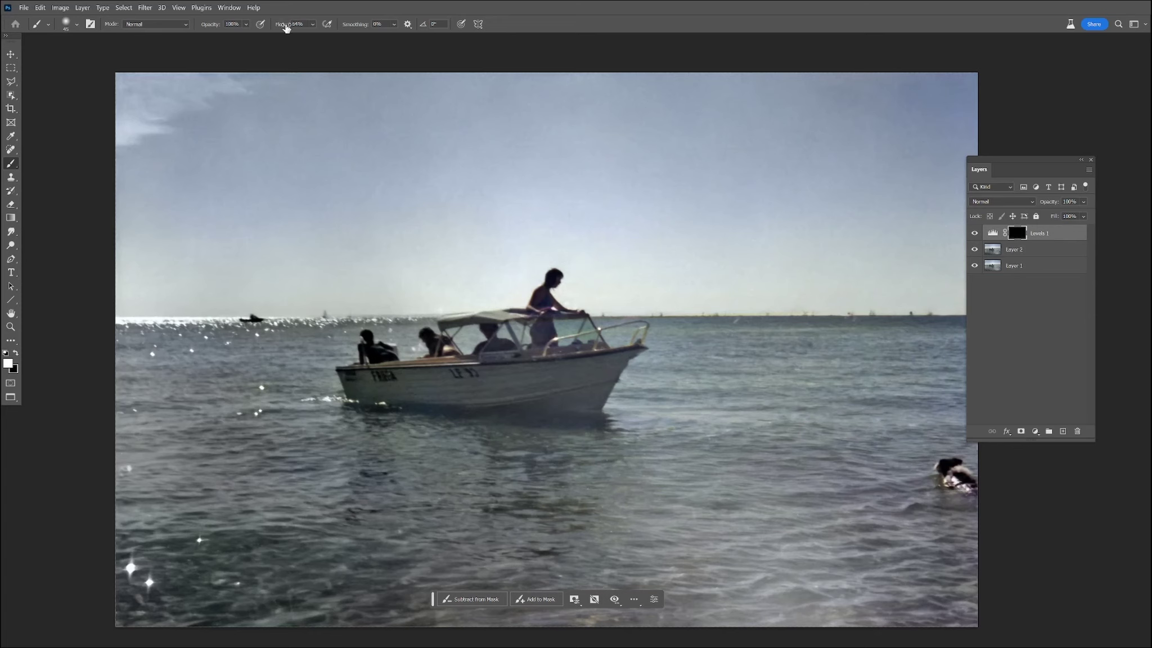
Paint the darker Levels adjustment onto the boat's hull with a large soft brush at 28% opacity.
left_click(245, 24)
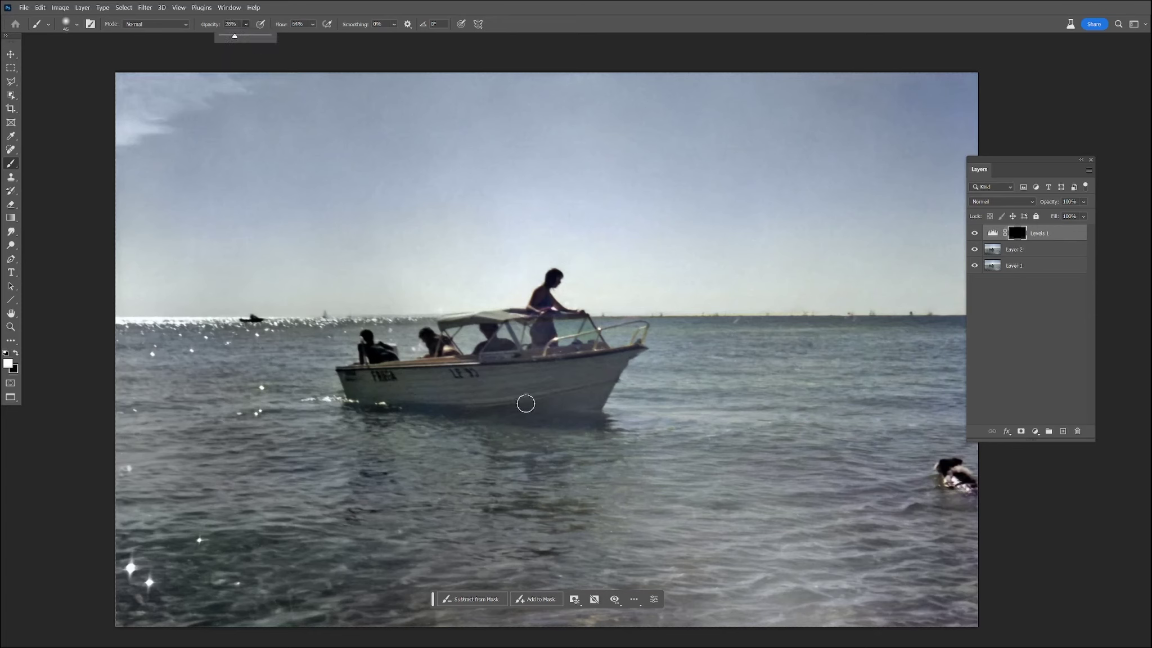
key("bracketright")
key("bracketright")
key("bracketright")
key("bracketright")
key("bracketright")
key("bracketright")
key("bracketright")
key("bracketright")
key("bracketright")
key("bracketright")
key("bracketright")
key("bracketright")
key("bracketright")
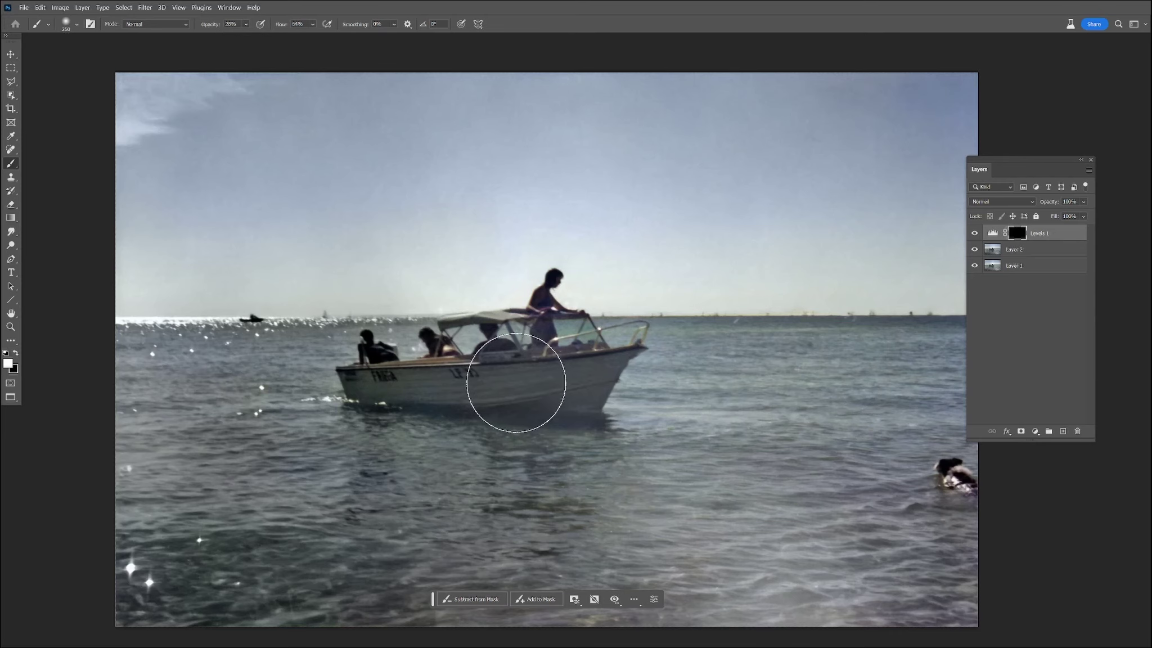
mouse_move(571, 392)
left_mouse_down()
mouse_move(532, 386)
mouse_move(532, 398)
mouse_move(545, 386)
left_mouse_up()
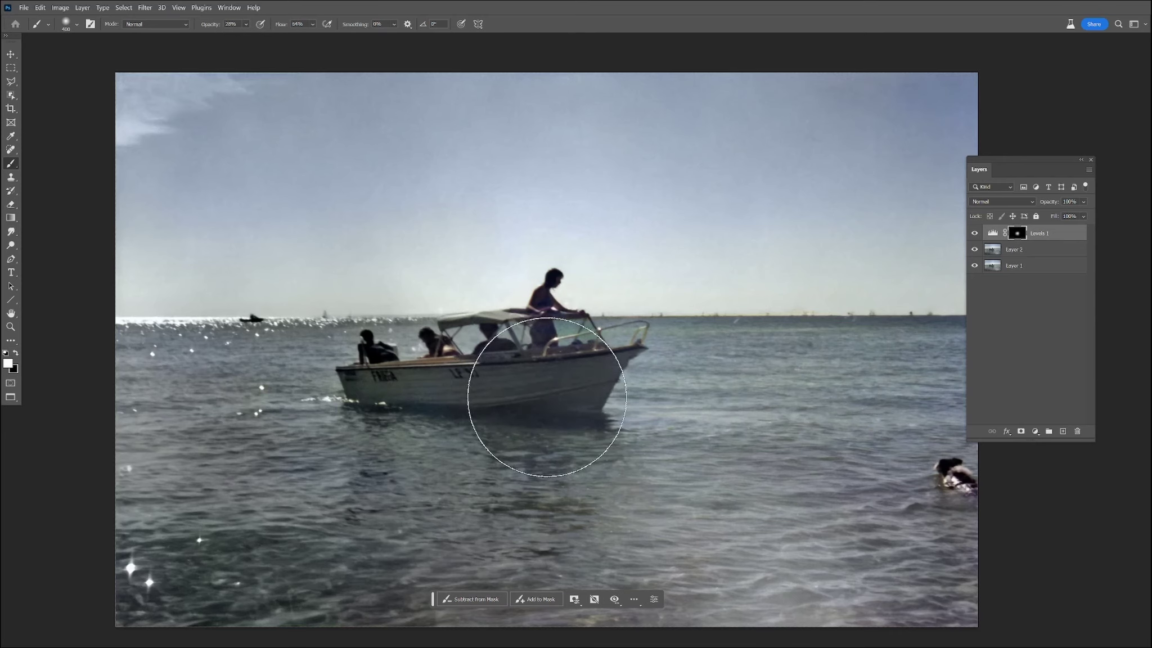
Set the Levels adjustment to black point 25, midtones 1.04 and white point 236, checking its effect.
double_click(993, 232)
left_click_drag(237, 340, 283, 340)
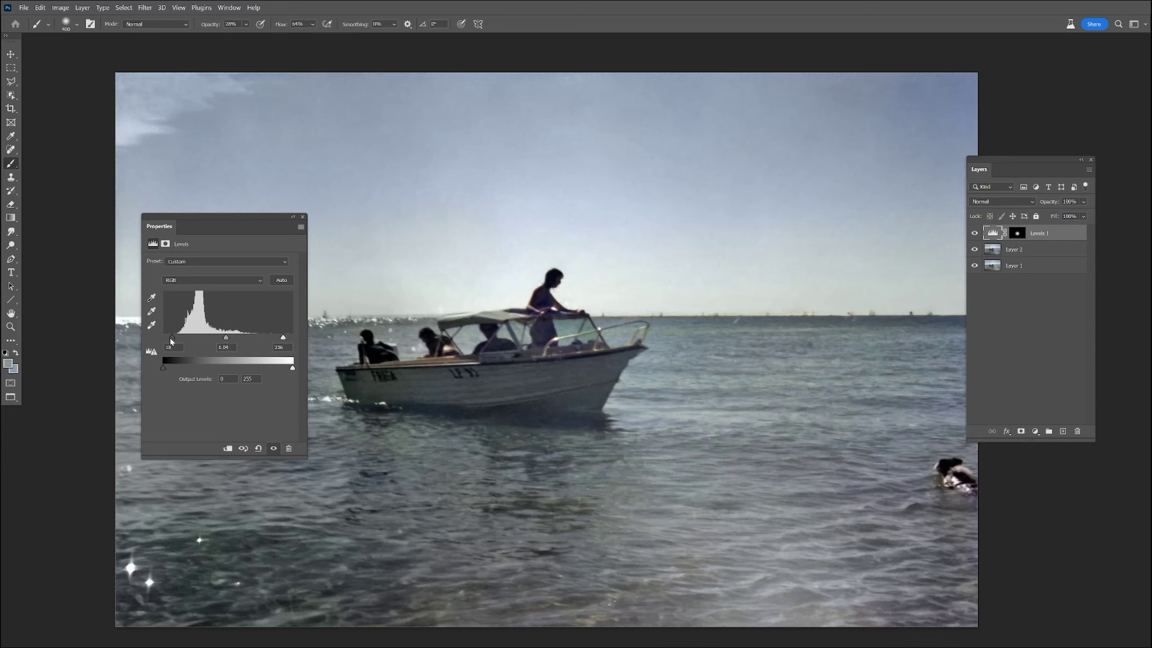
left_click(975, 233)
left_click(975, 233)
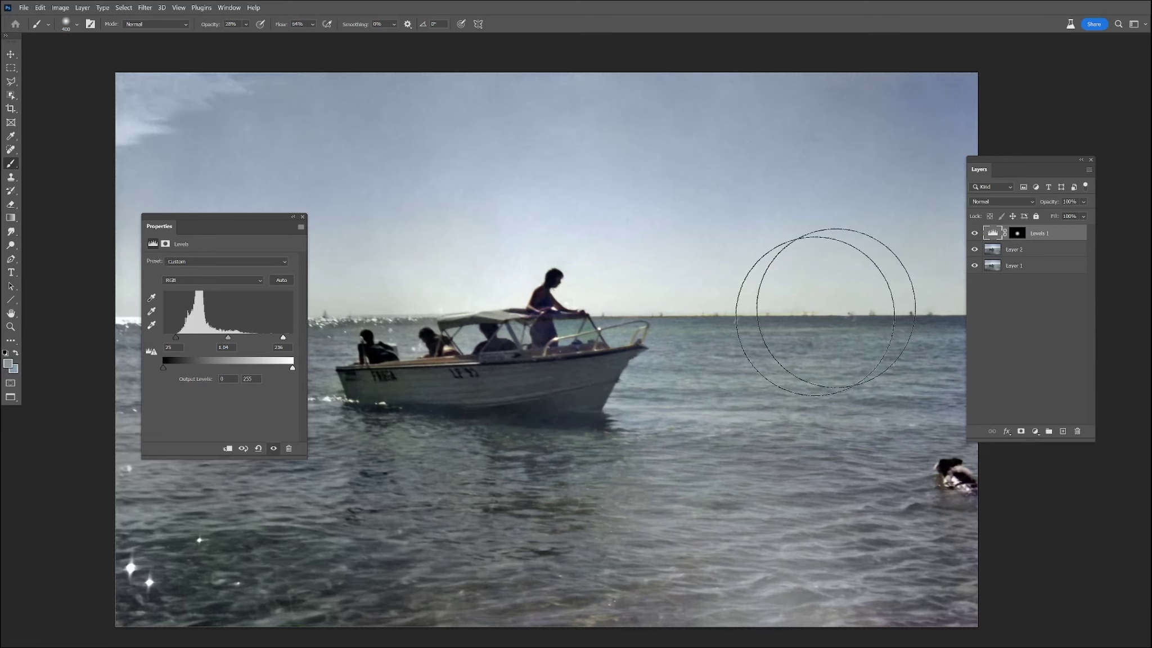
Compare the boat up close with and without the Levels adjustment and close the adjustment's settings.
scroll(556, 401, "up", 1)
scroll(556, 402, "up", 1)
left_click(974, 233)
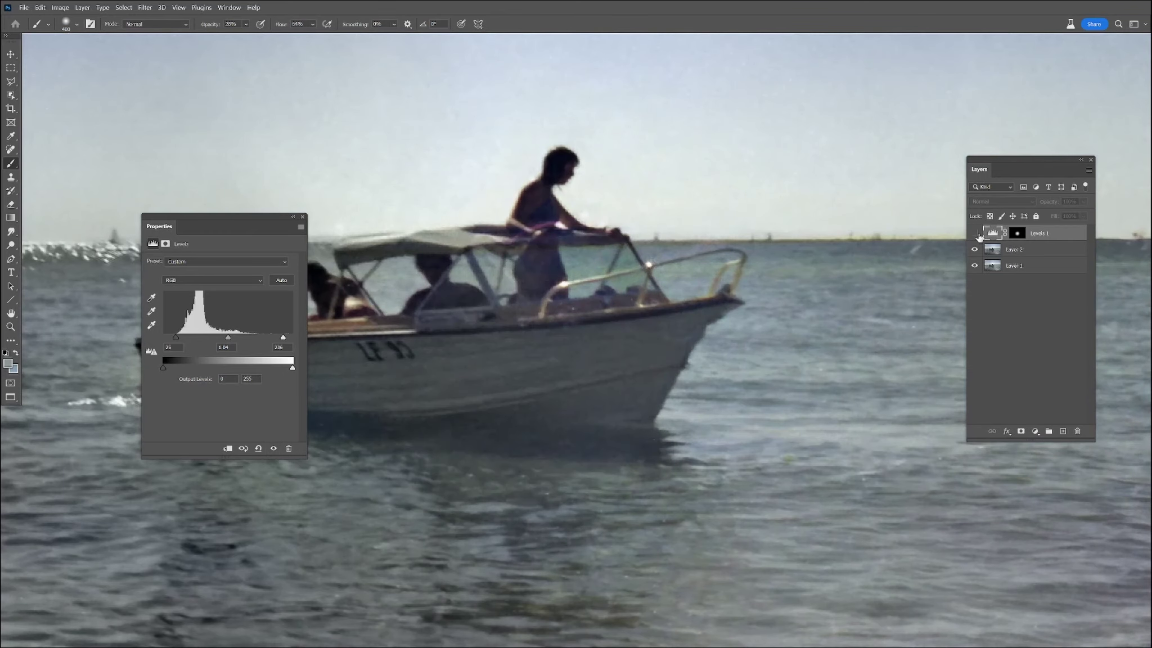
left_click(975, 234)
left_click(976, 234)
left_click(976, 234)
scroll(666, 320, "down", 4)
left_click_drag(695, 335, 672, 343)
left_click(301, 218)
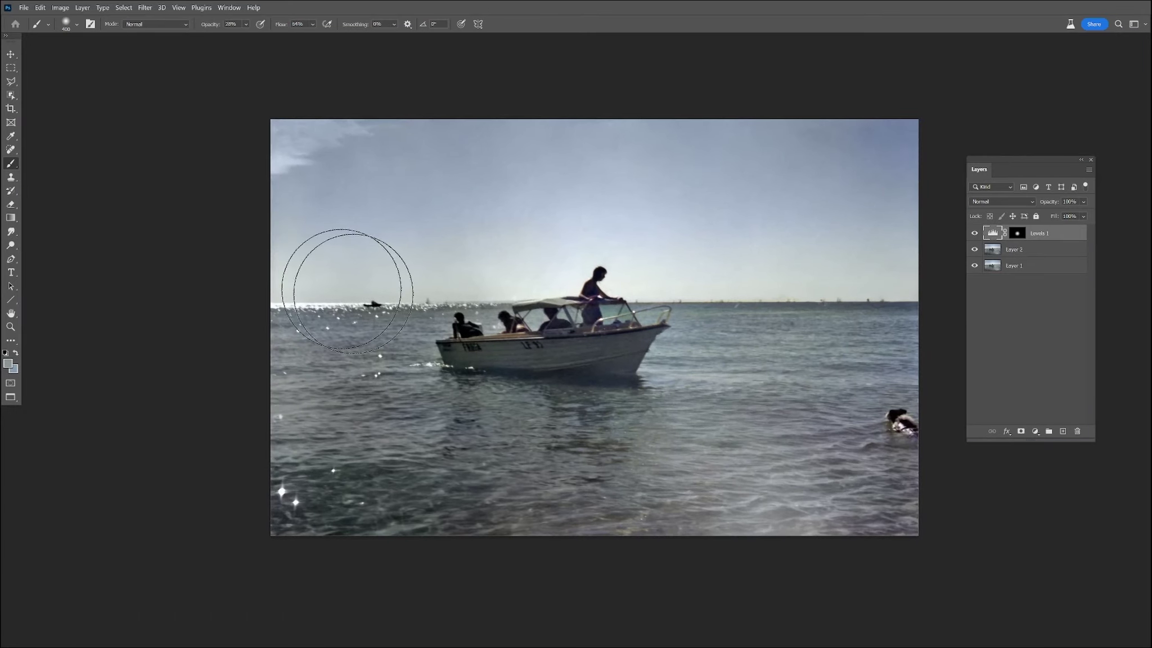
Merge the Levels adjustment, Layer 2 and Layer 1 into a single layer.
left_click(1018, 270, "shift")
right_click(1018, 270)
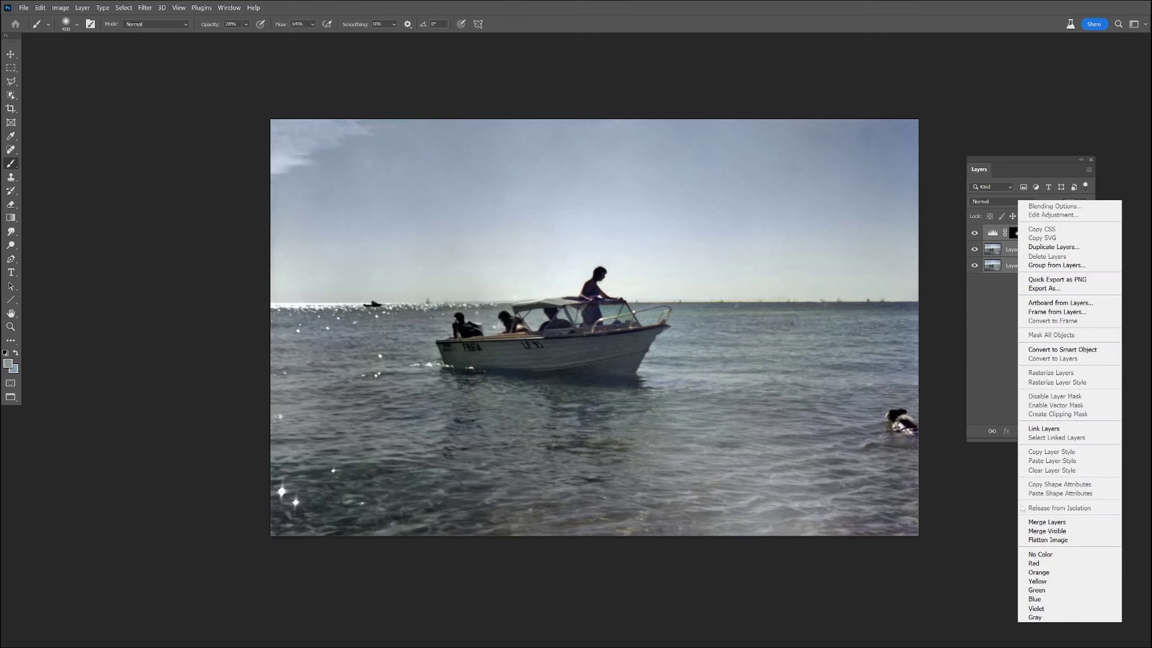
left_click(1035, 522)
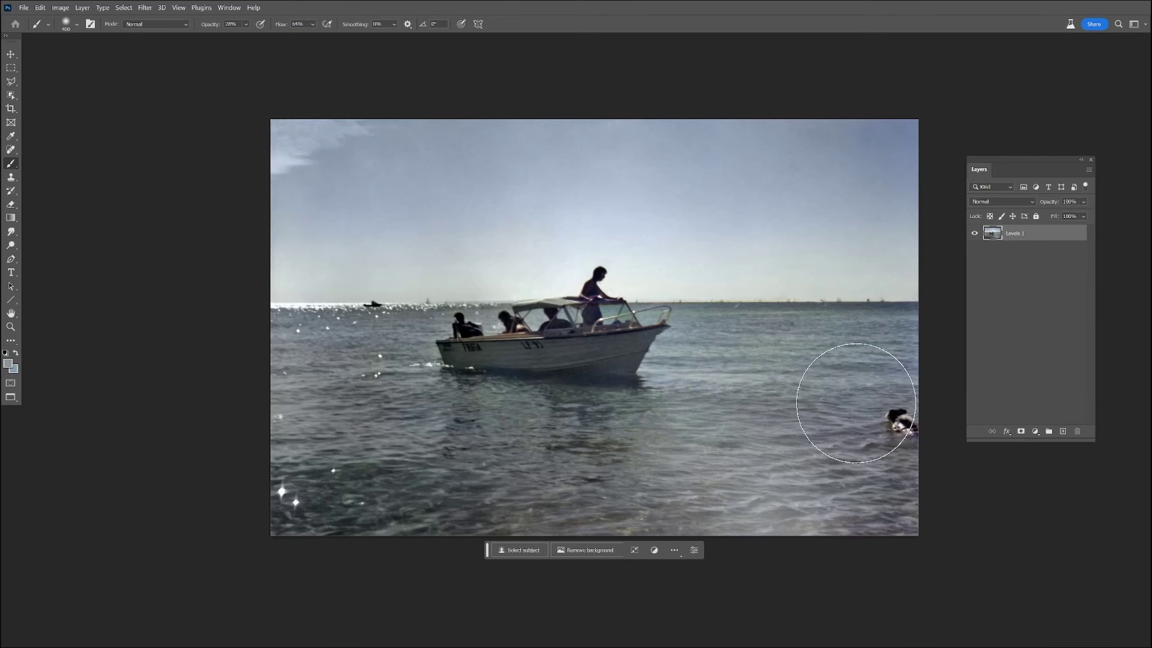
Try Auto Color on the merged boat photo.
key("ctrl+plus")
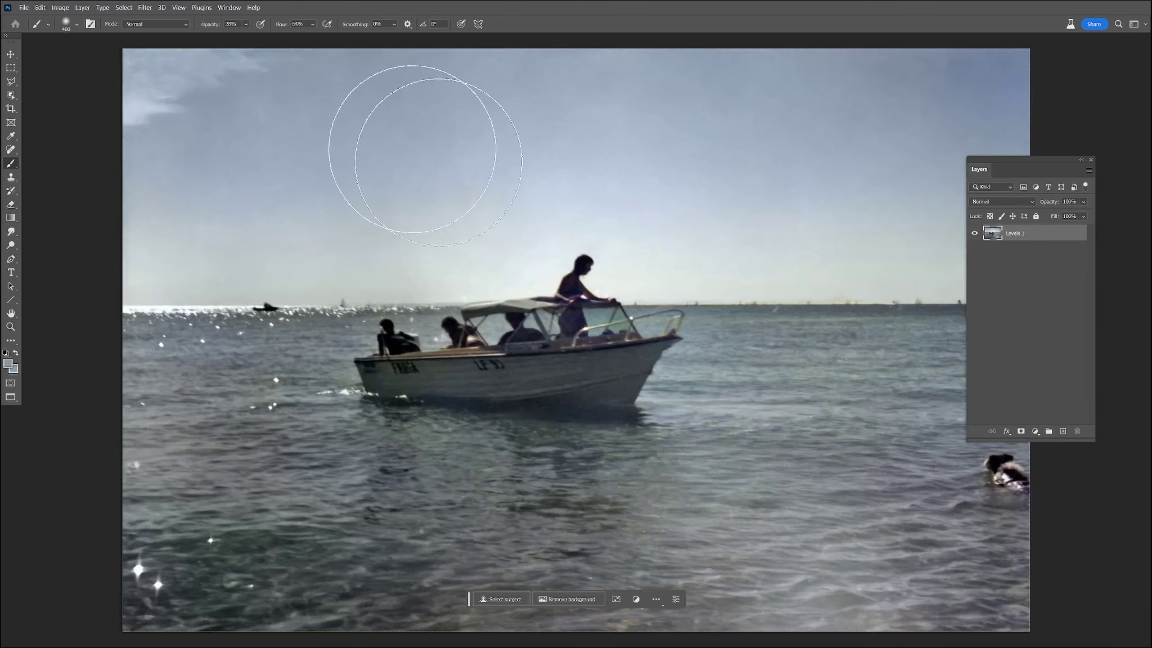
left_click(60, 7)
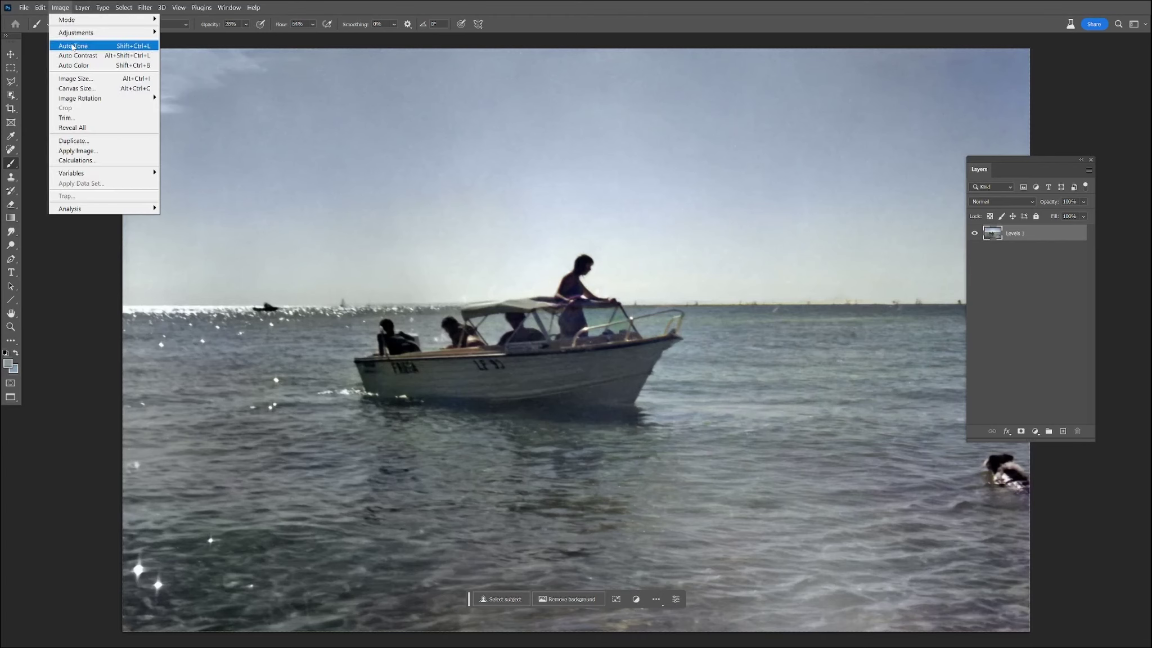
left_click(74, 65)
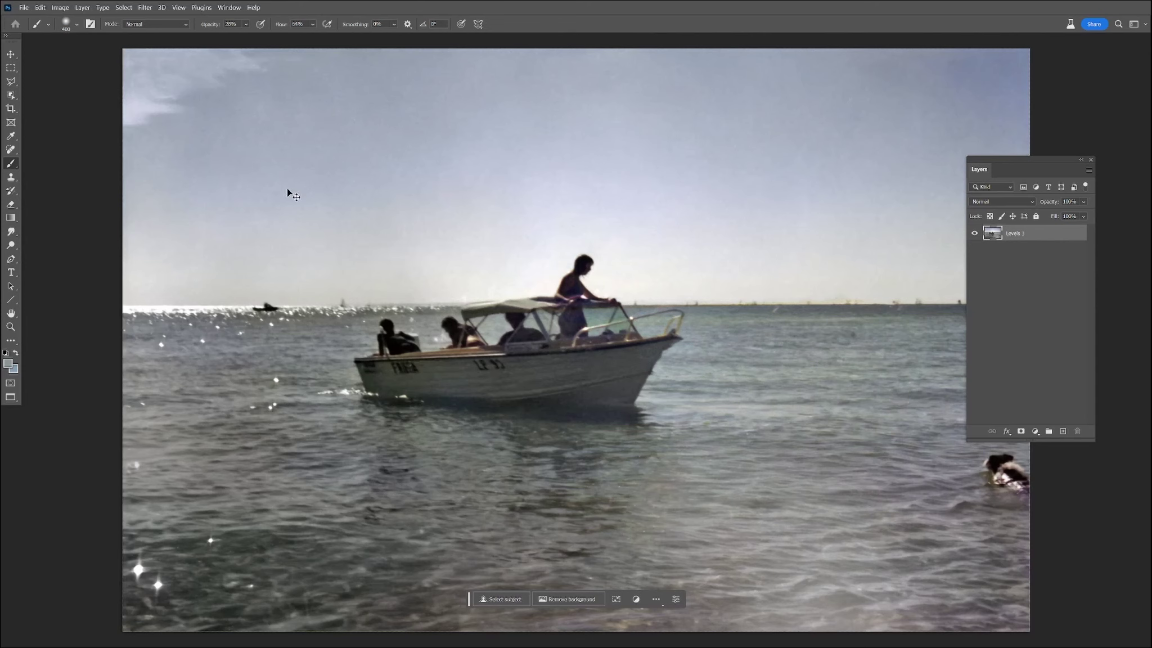
Apply Levels to the merged boat photo with black point 7, midtones 1.09 and white point 250.
key("ctrl+l")
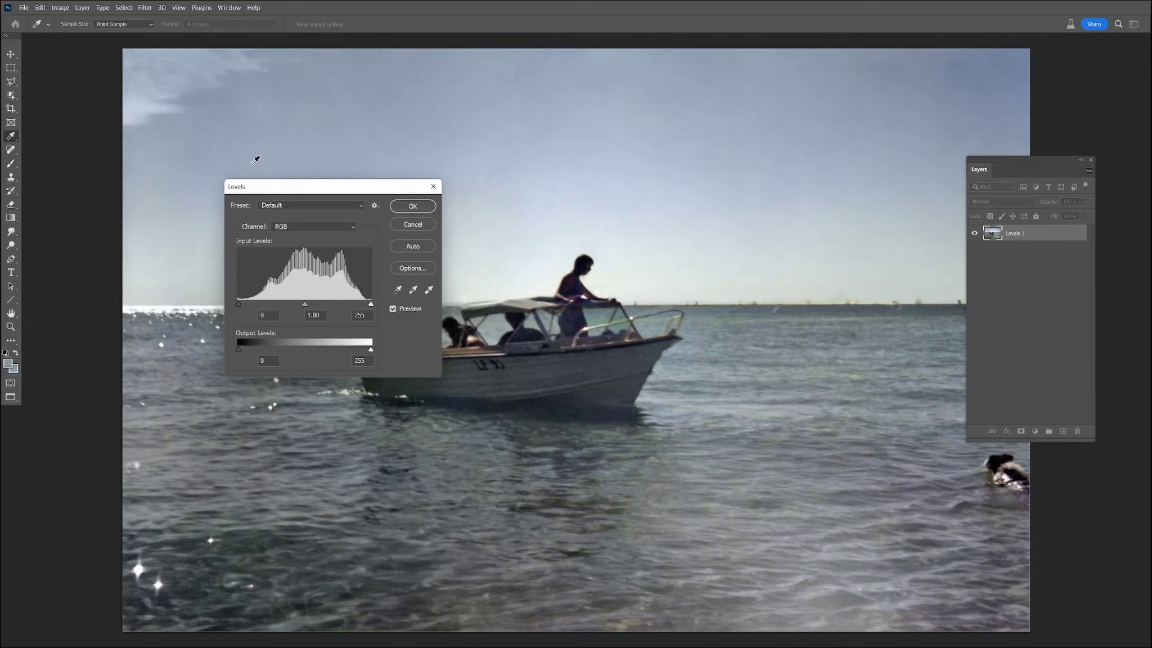
left_click_drag(238, 304, 242, 303)
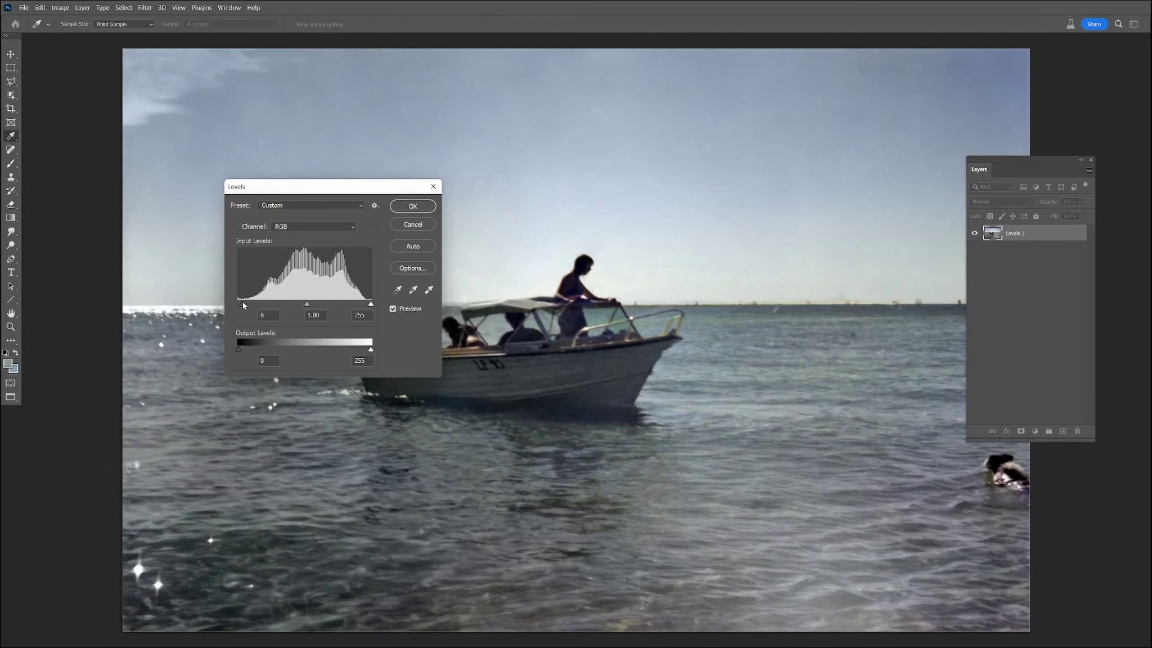
left_click(369, 305)
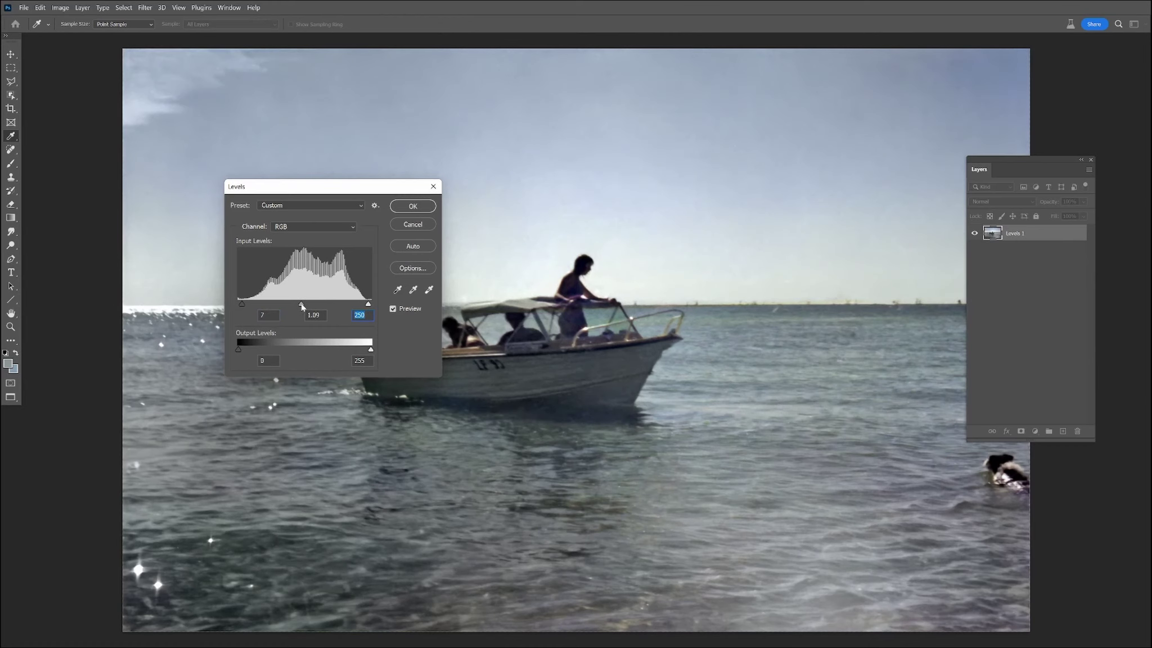
left_click(302, 306)
left_click(413, 206)
key("b")
Add a Vibrance adjustment layer above the boat photo and moderately increase its vibrance.
scroll(489, 282, "down", 2)
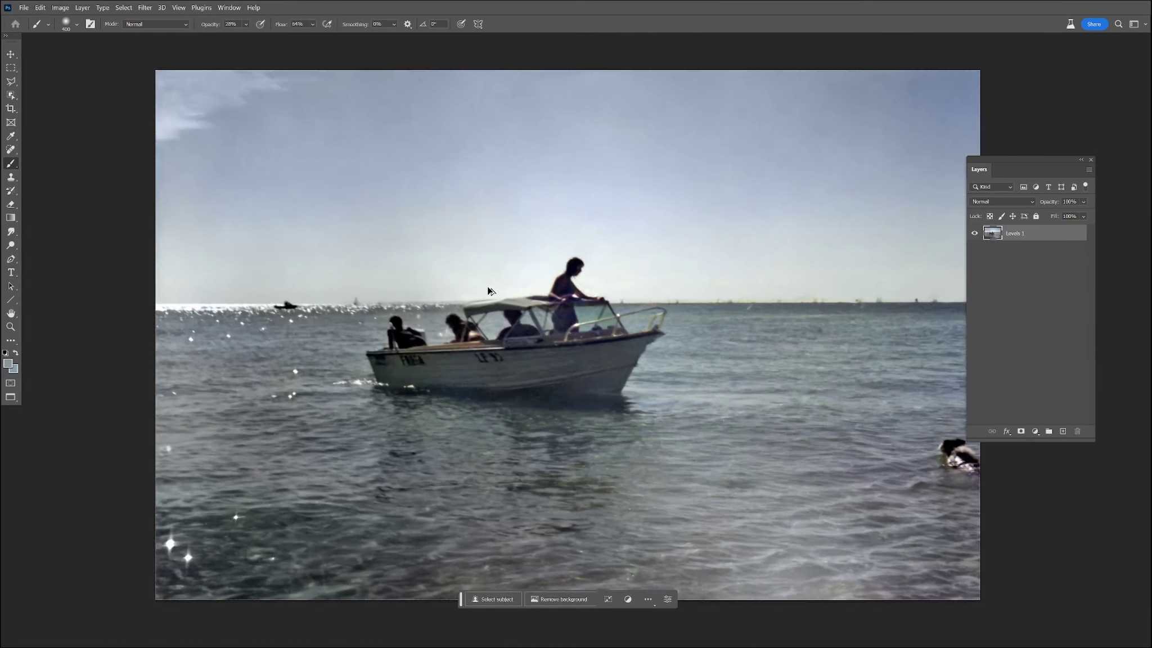
left_click_drag(544, 290, 463, 287)
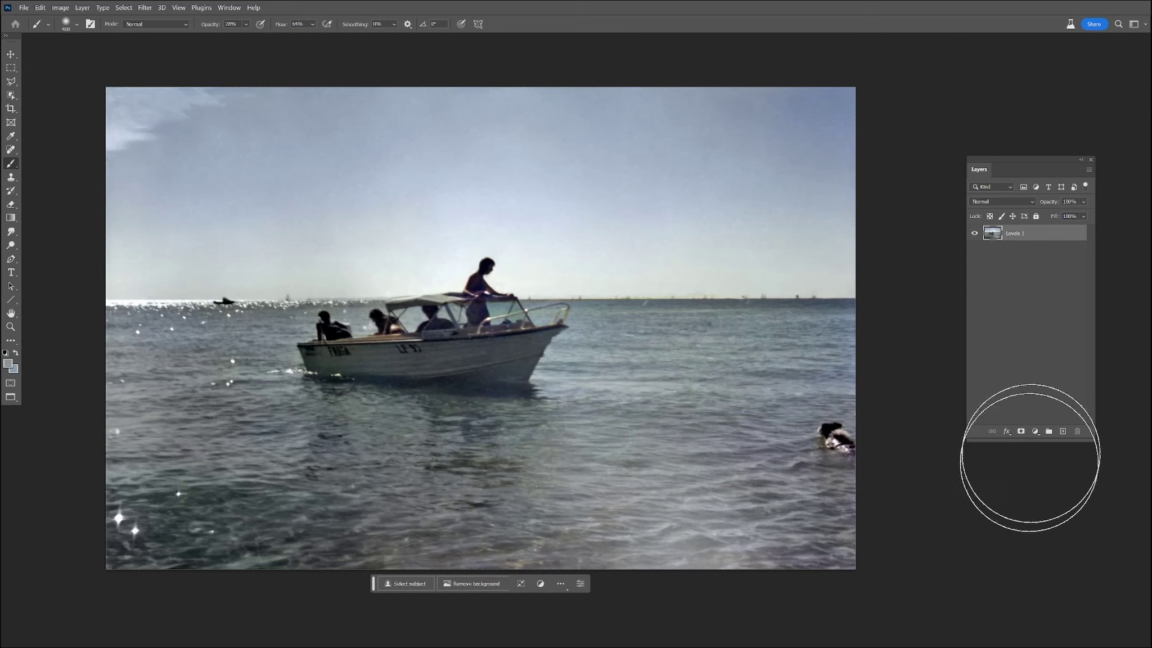
left_click(1035, 432)
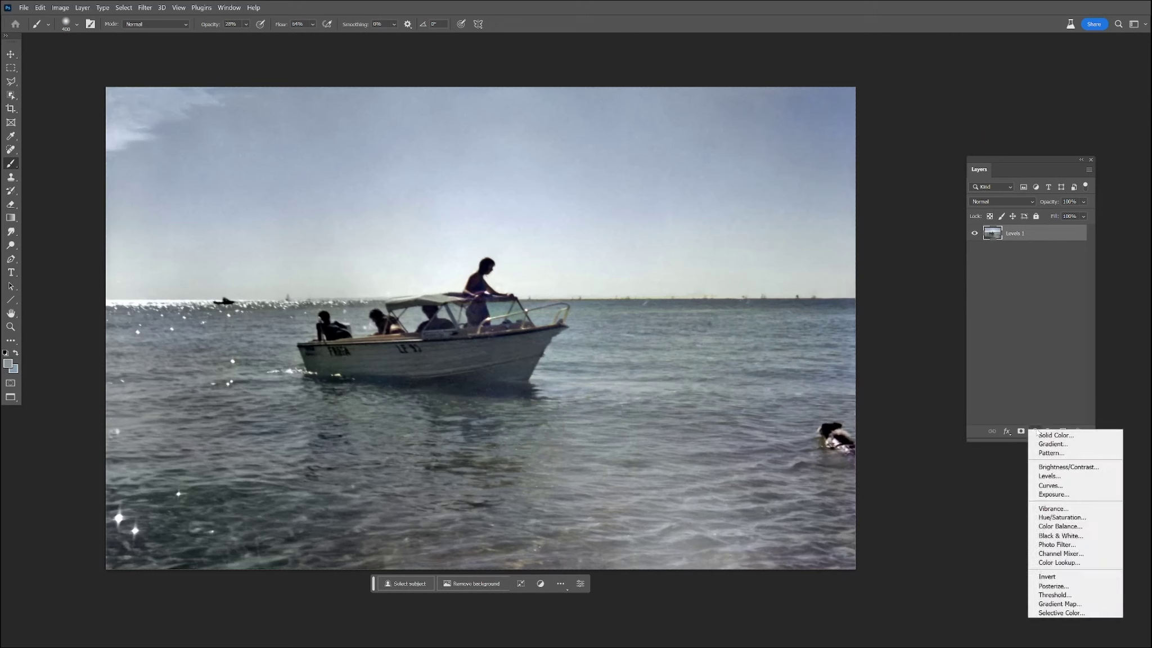
left_click(1070, 509)
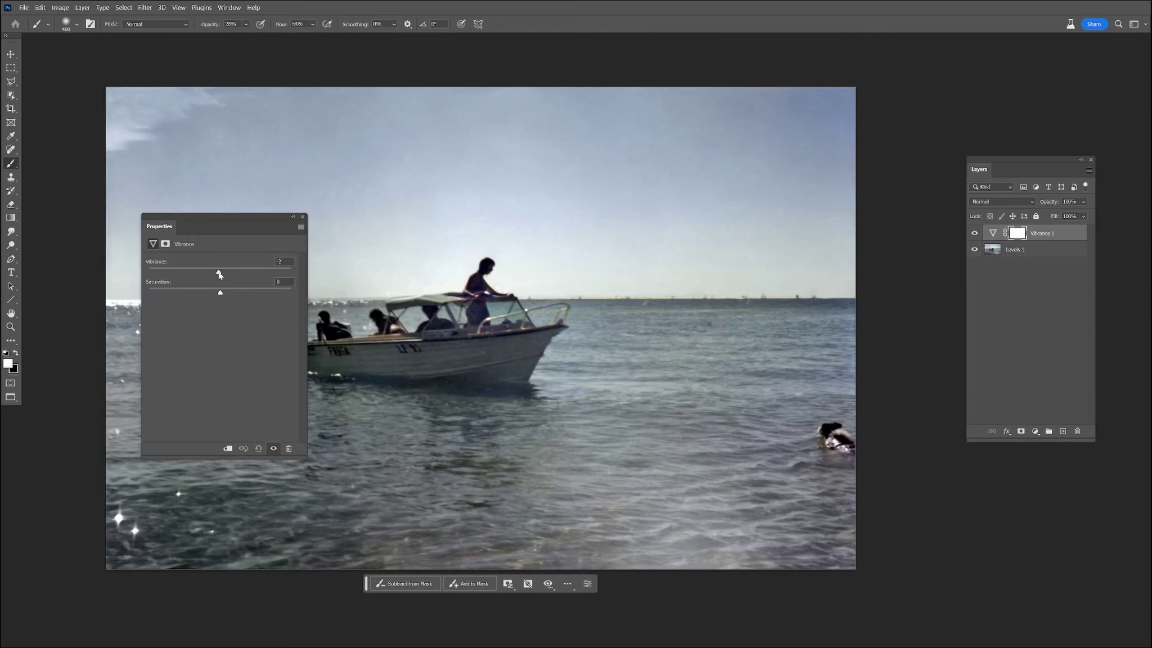
mouse_move(233, 275)
left_mouse_down()
mouse_move(153, 264)
mouse_move(305, 277)
mouse_move(230, 273)
mouse_move(245, 273)
left_mouse_up()
left_click(303, 218)
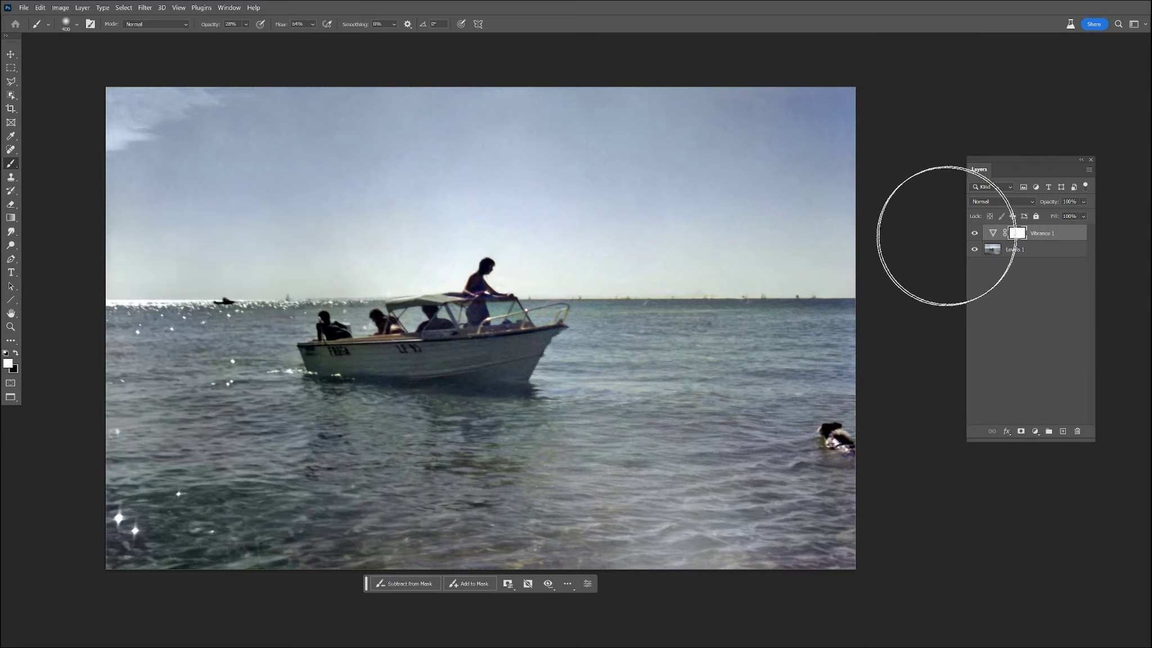
Check the photo with and without the Vibrance adjustment and merge the adjustment with the photo layer.
left_click(975, 234)
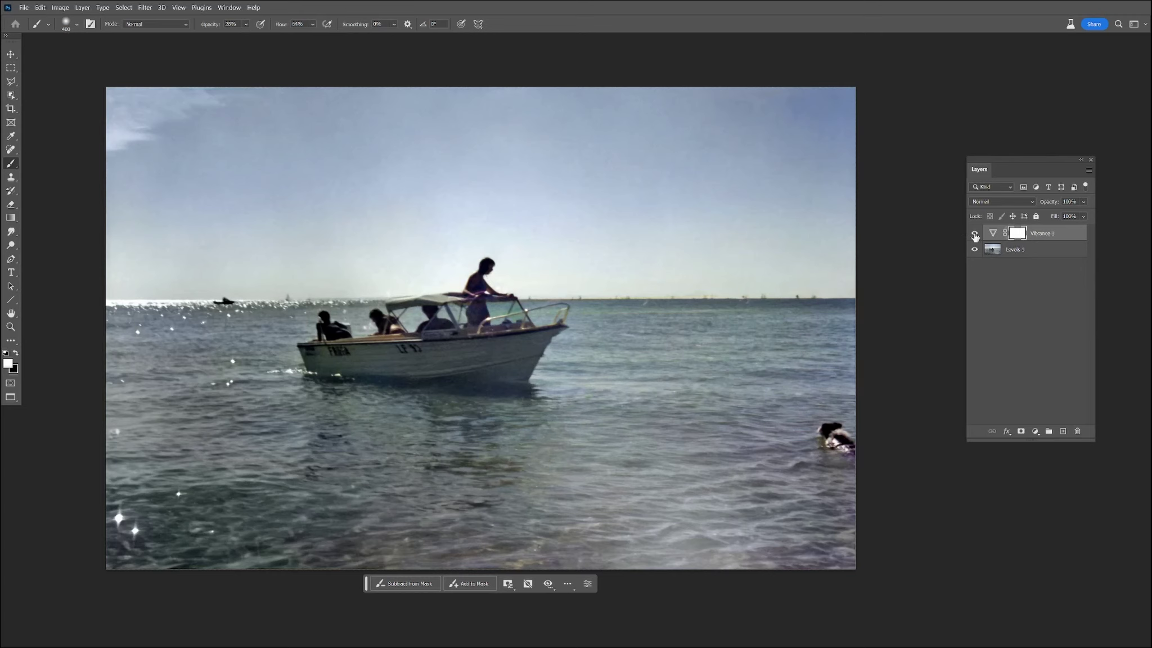
right_click(1023, 253)
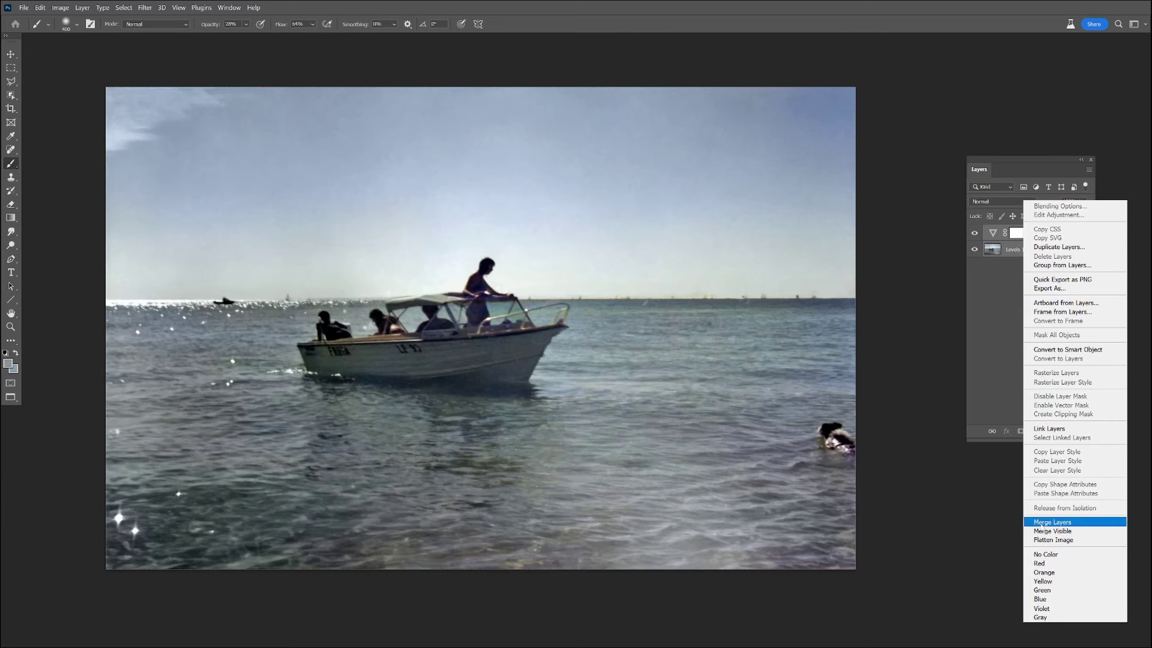
left_click(1041, 522)
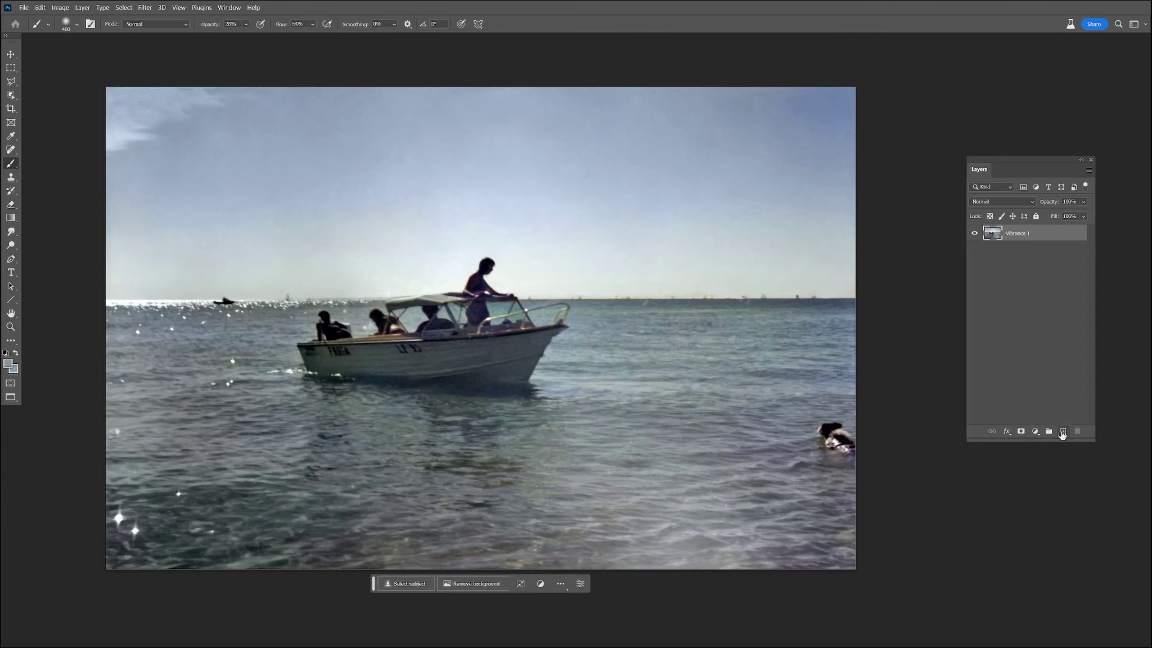
Add a new layer in Color blend mode and paint sampled sea colors over the discolored foreground water.
left_click(1063, 432)
left_click(1006, 202)
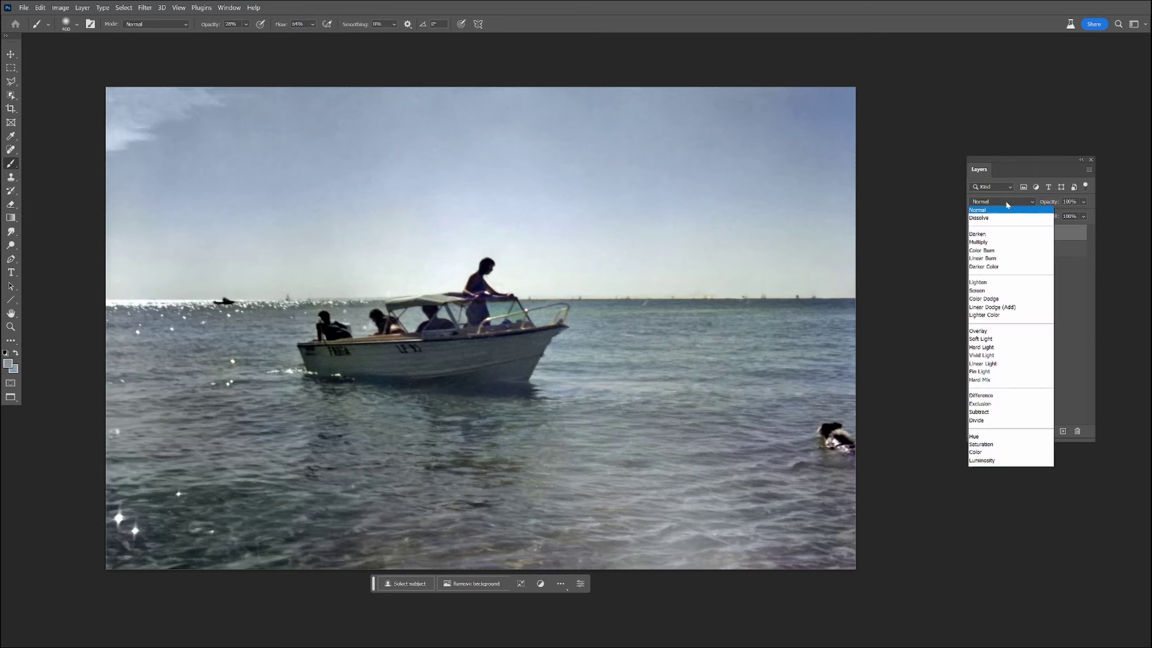
left_click(980, 453)
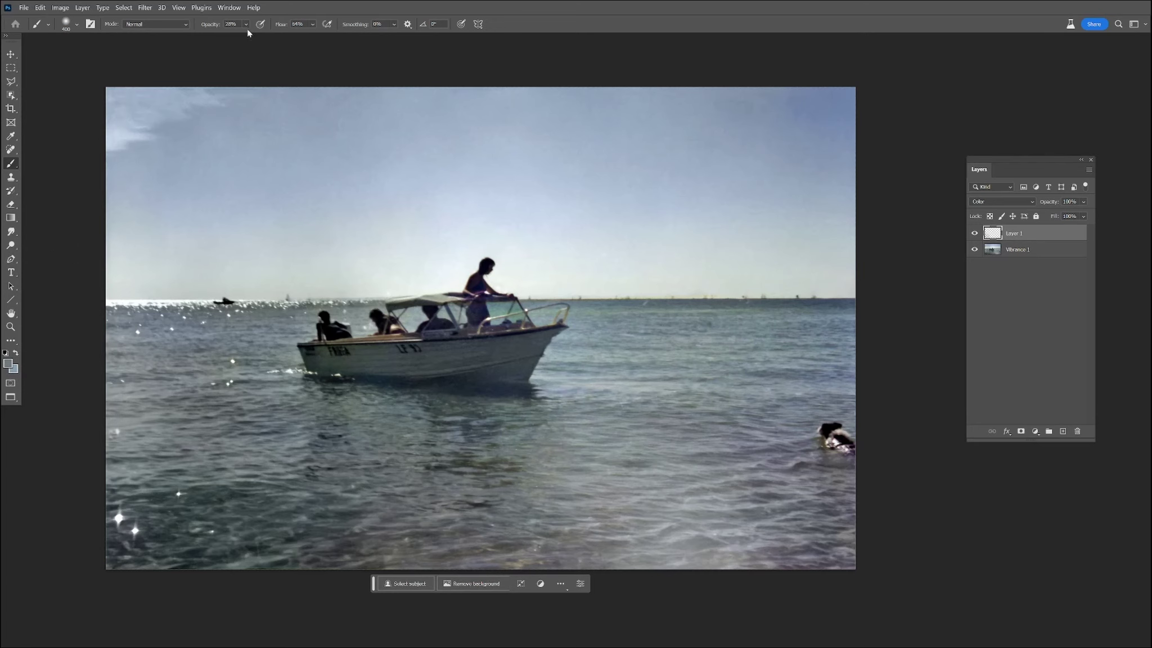
mouse_move(184, 455)
left_mouse_down()
mouse_move(216, 481)
mouse_move(164, 450)
mouse_move(121, 397)
mouse_move(122, 432)
left_mouse_up()
left_click(666, 307, "alt")
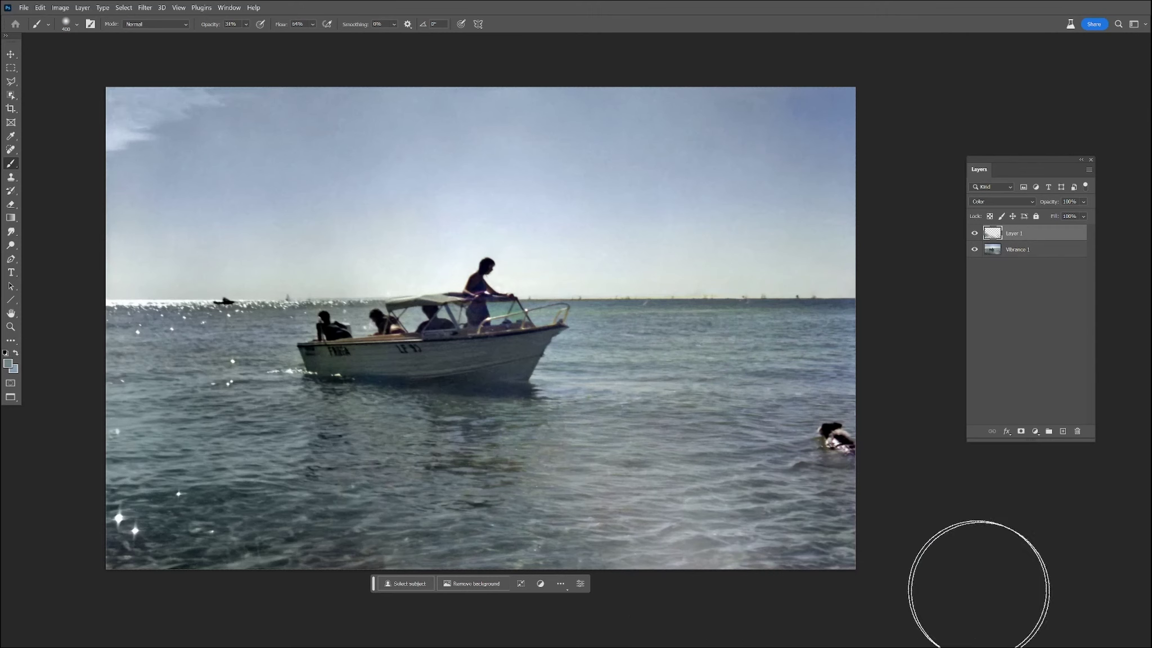
Merge the painted color layer with the boat photo layer.
left_click(1047, 251, "ctrl")
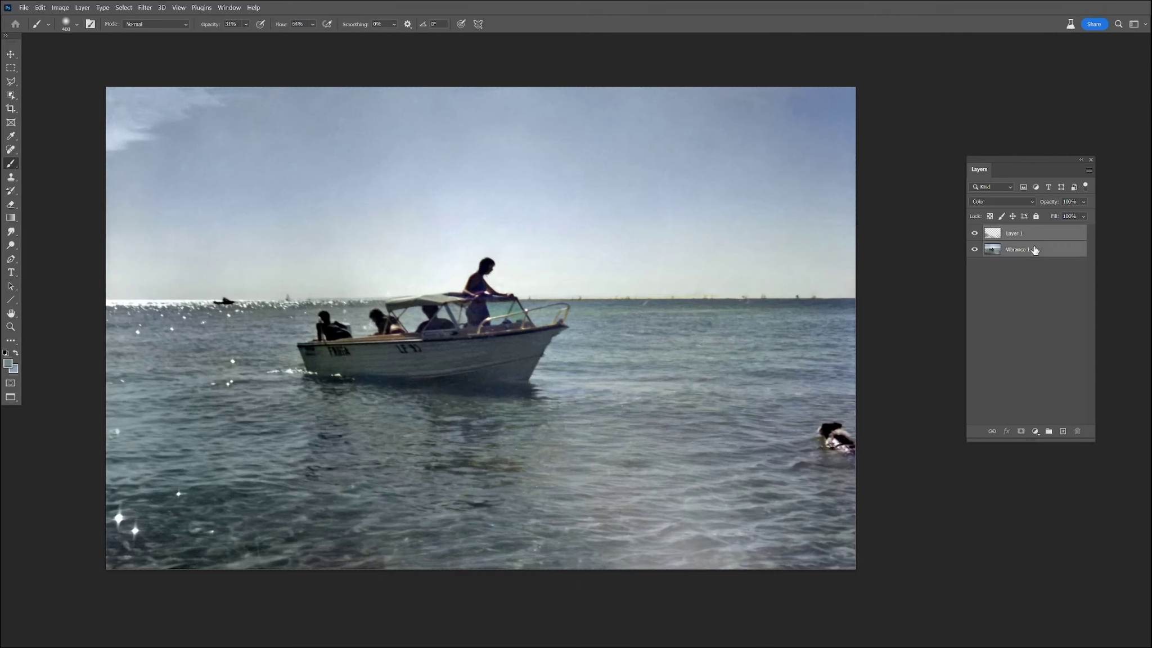
right_click(1048, 250)
left_click(1058, 522)
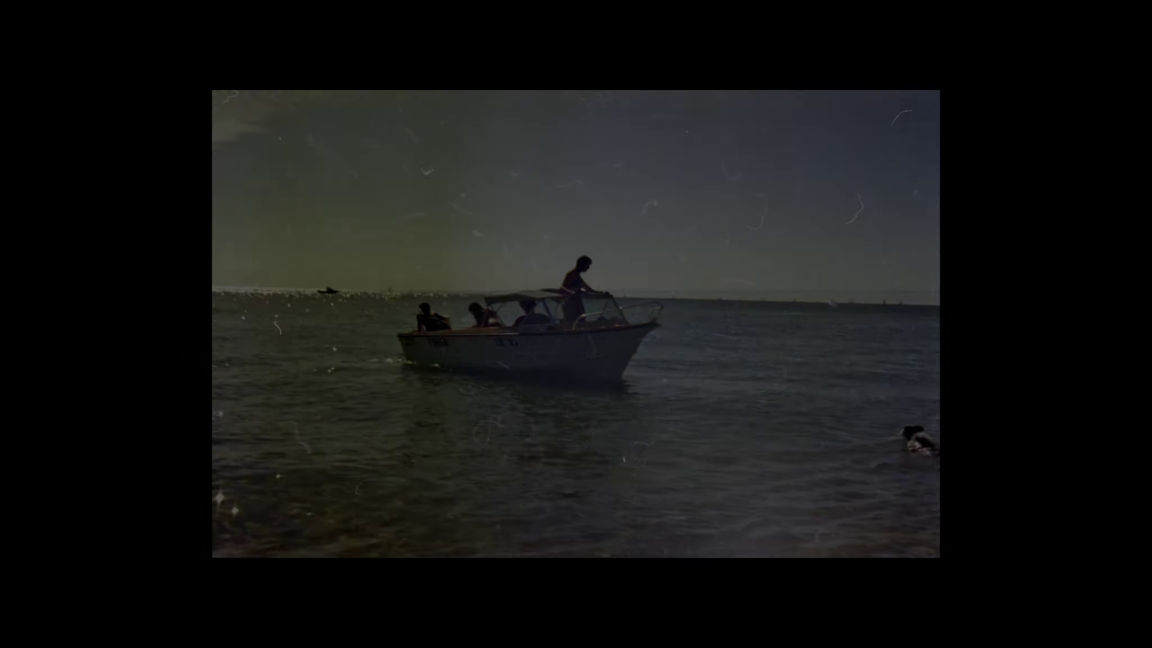